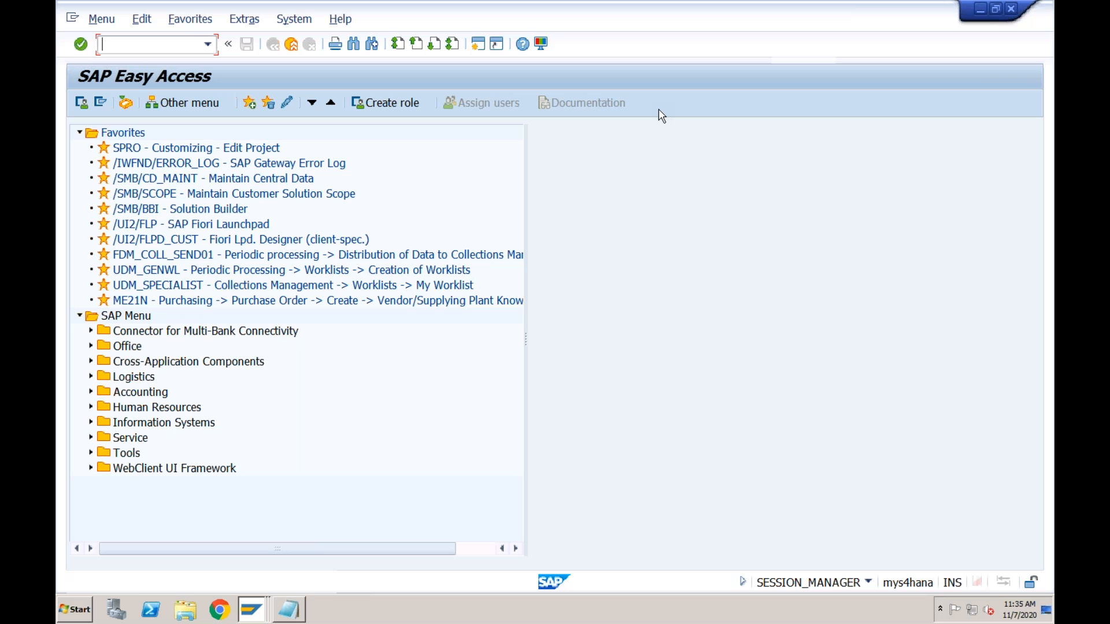
Switch to Notepad and add the line "Travel Agency (Vendor)" between the Framework Order/ Blanket Order heading and Invoice Processing
left_click(300, 603)
key("Return")
key("Return")
key("Return")
key("Return")
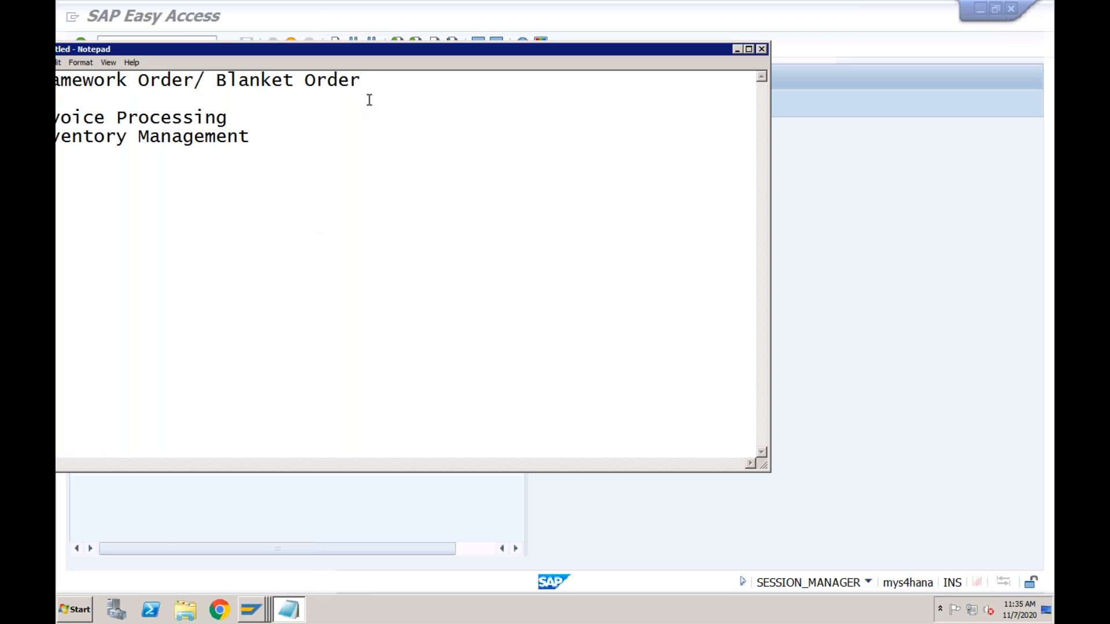
left_click_drag(347, 52, 443, 57)
left_click(173, 110)
key("Return")
type("Travel Agenc")
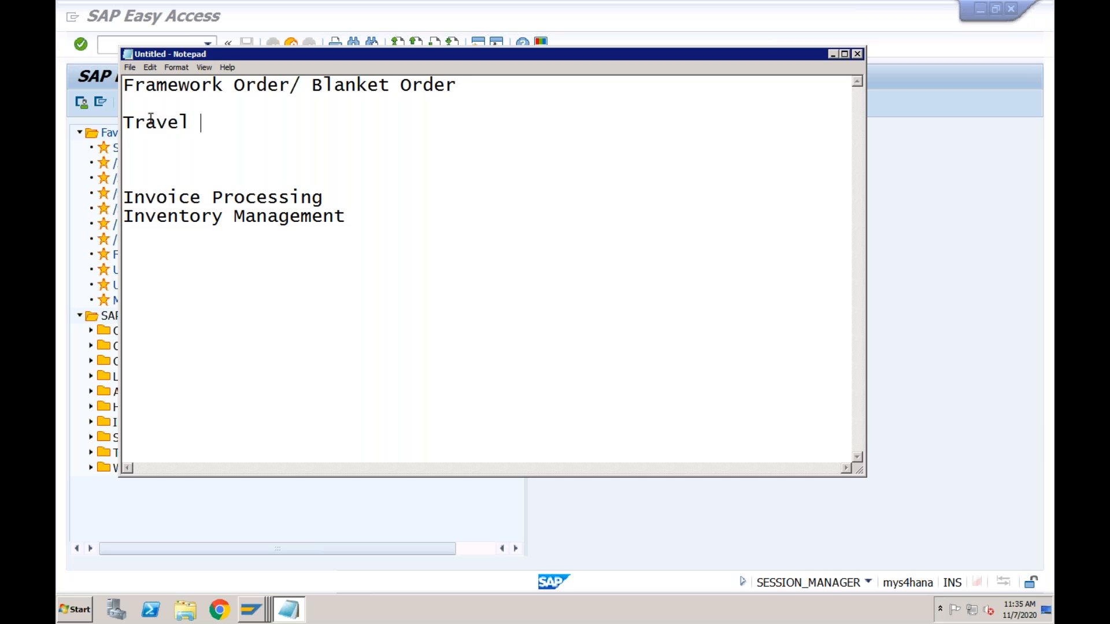
type("y (Ve")
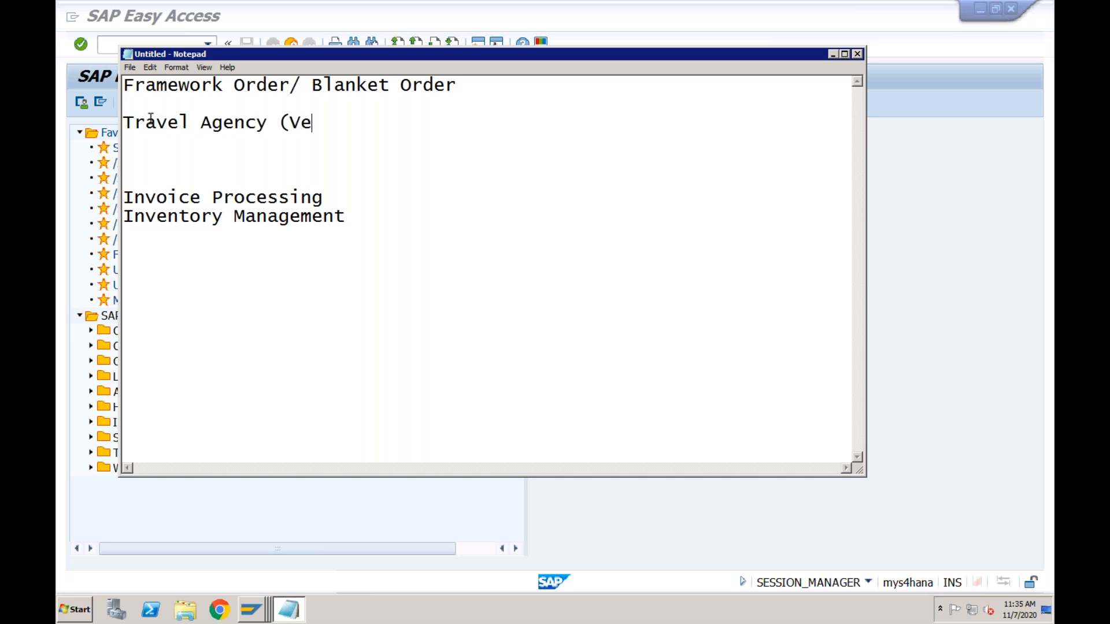
type("ndor)")
left_click(290, 86)
Switch to the SAP Easy Access session and start transaction ME21N to create a purchase order
left_click(252, 609)
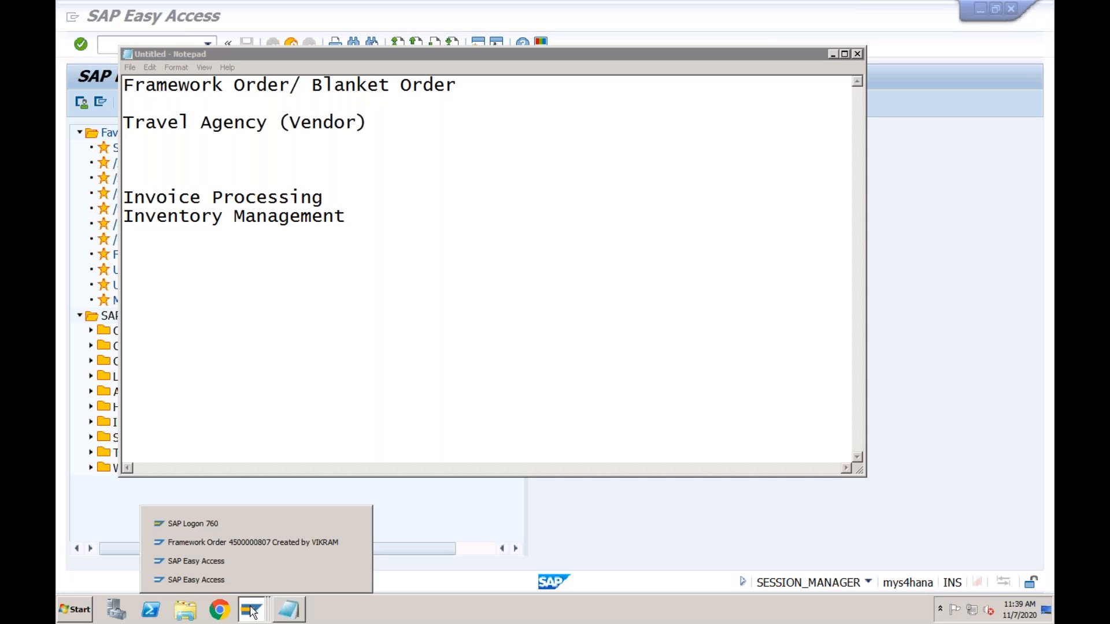
left_click(249, 562)
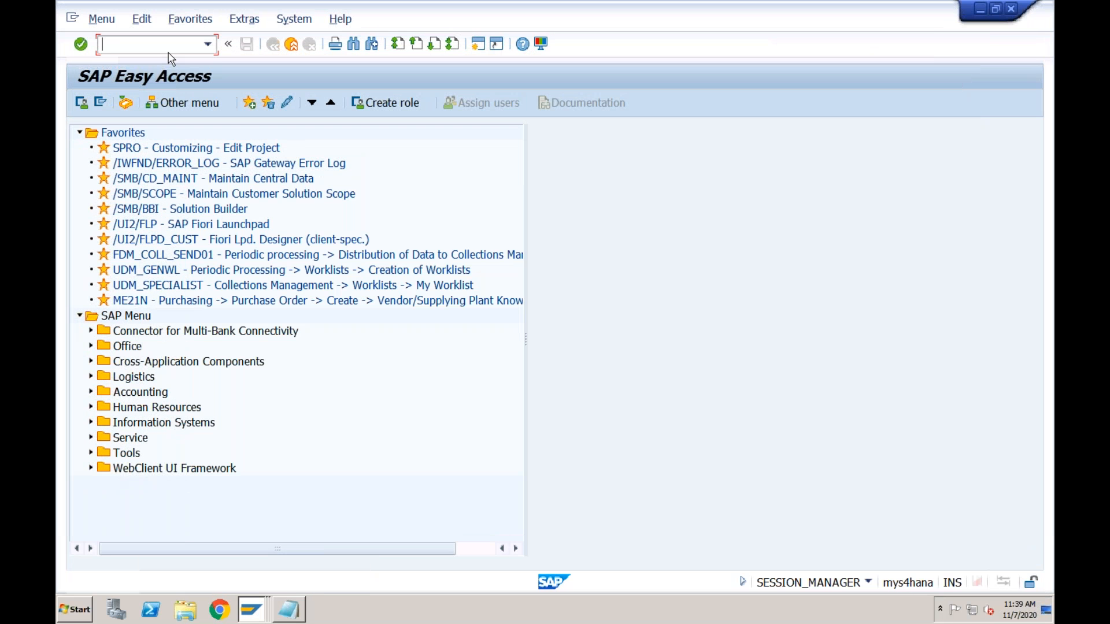
type("me21n")
key("Return")
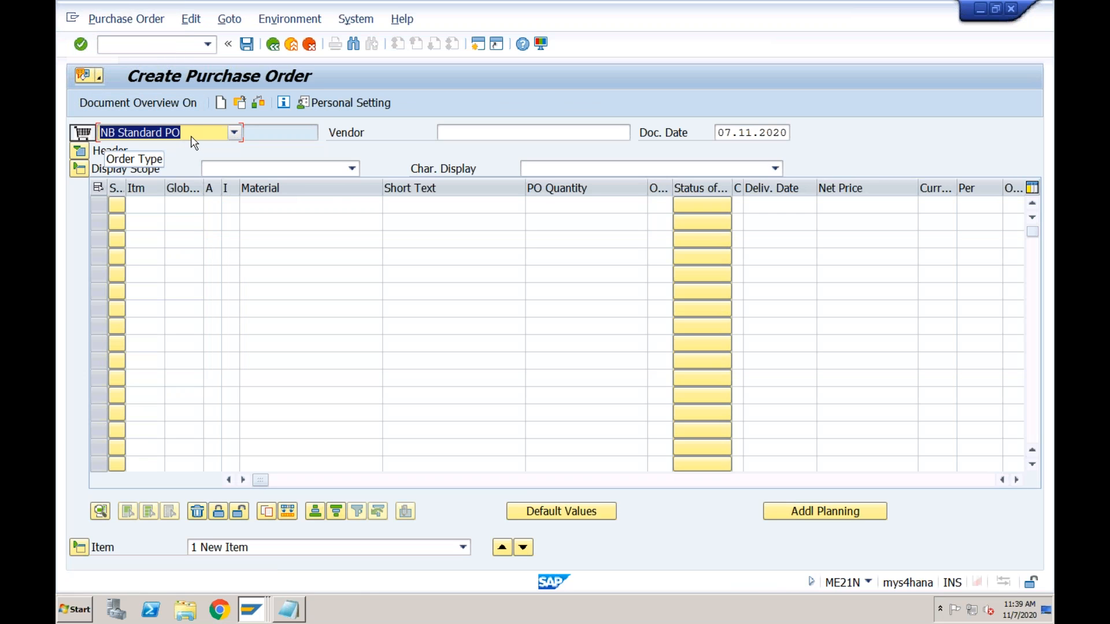
Set the order type to FO Framework Order and enter the vendor number of Dom Vendor RECH
left_click(234, 134)
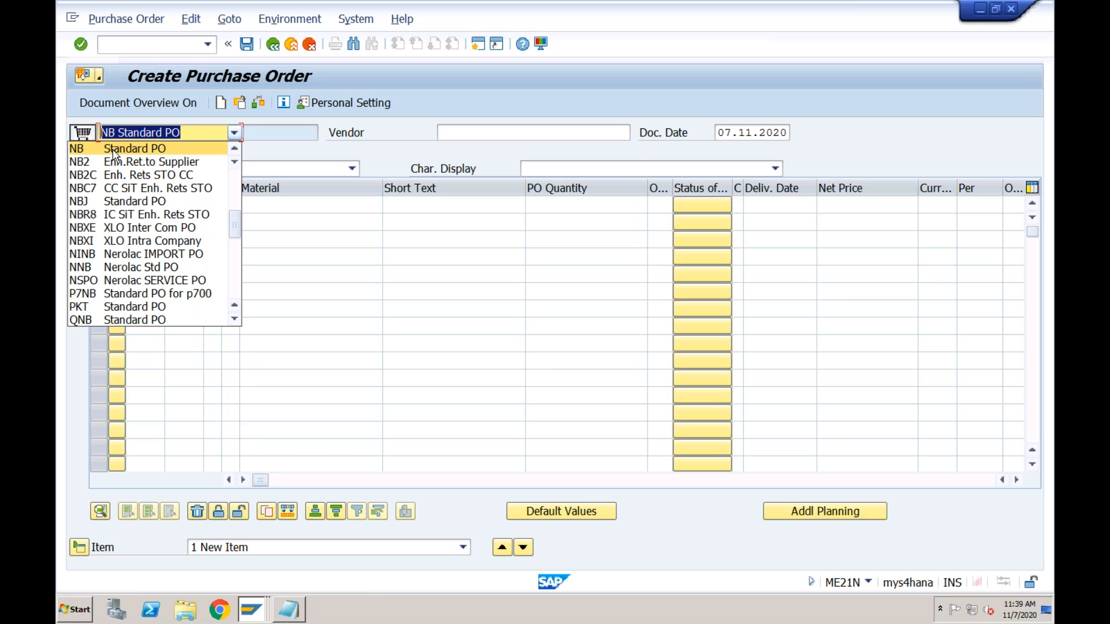
left_click(234, 202)
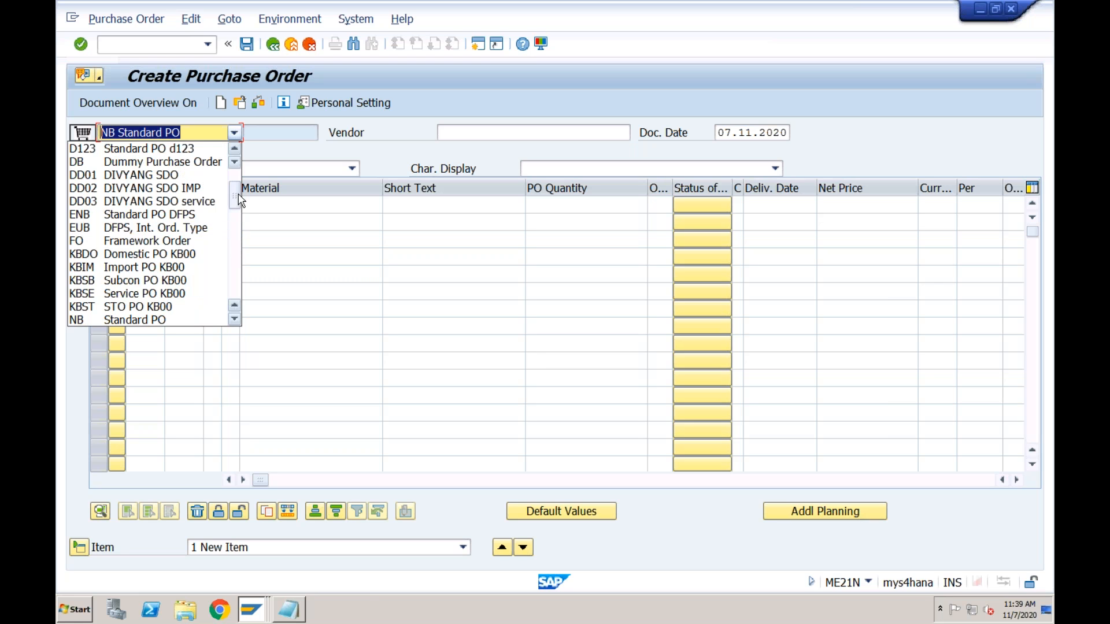
left_click(184, 244)
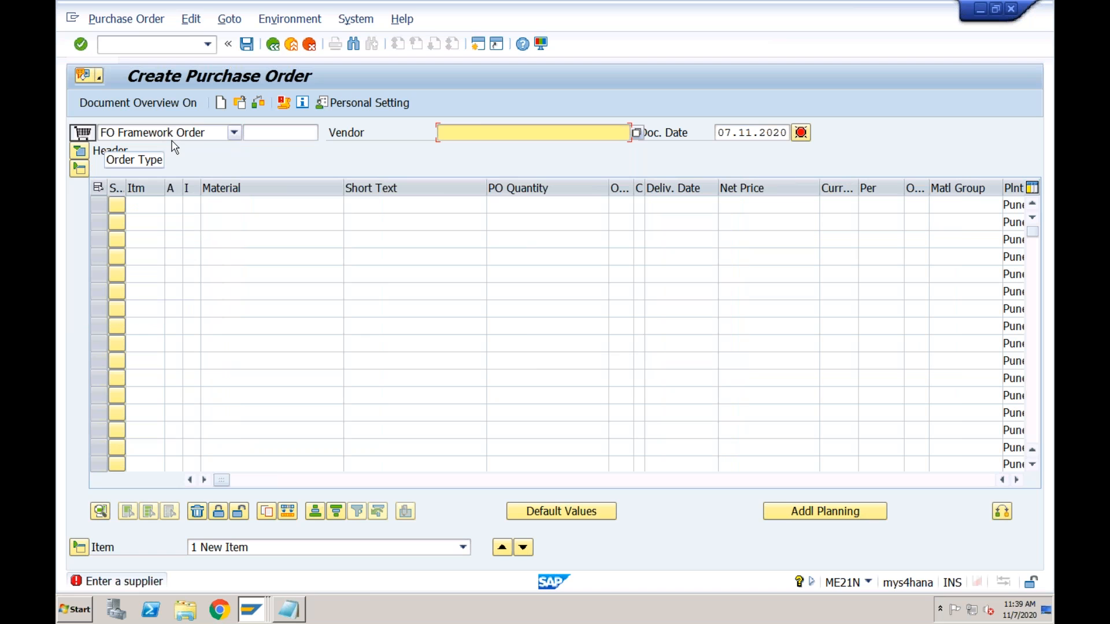
left_click(472, 133)
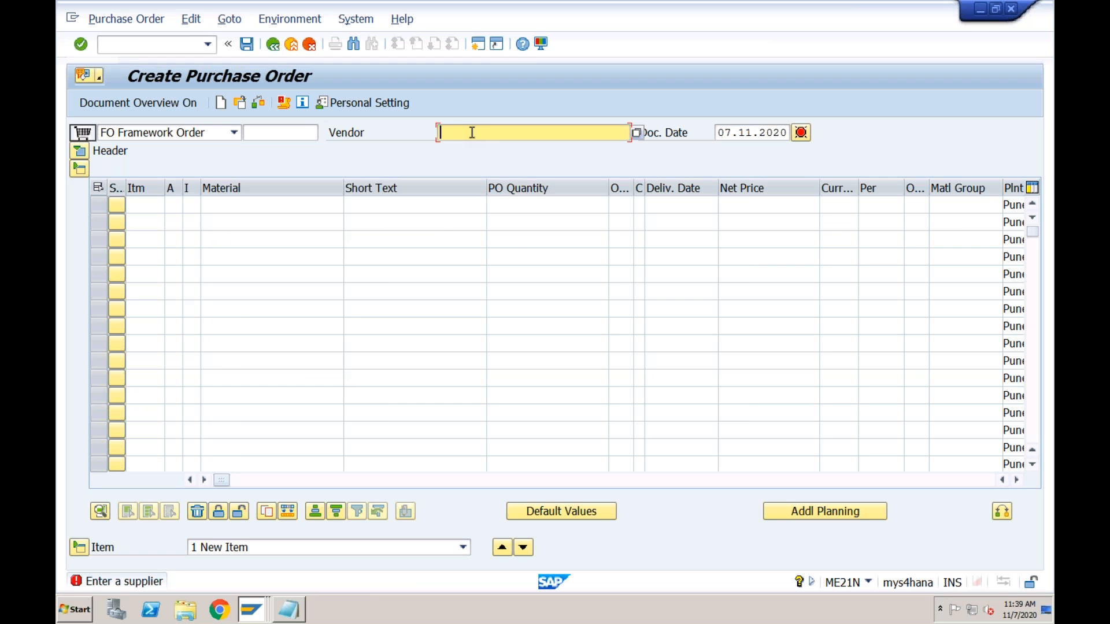
key("Down")
key("Return")
Set the account assignment category of the first order item to K
left_click(267, 207)
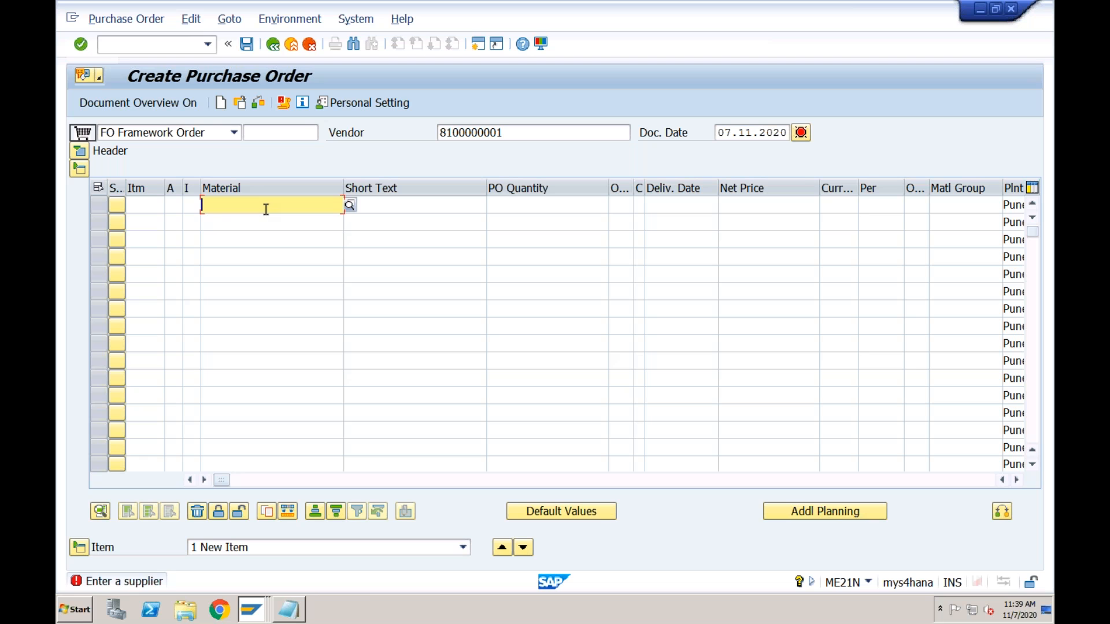
left_click(175, 206)
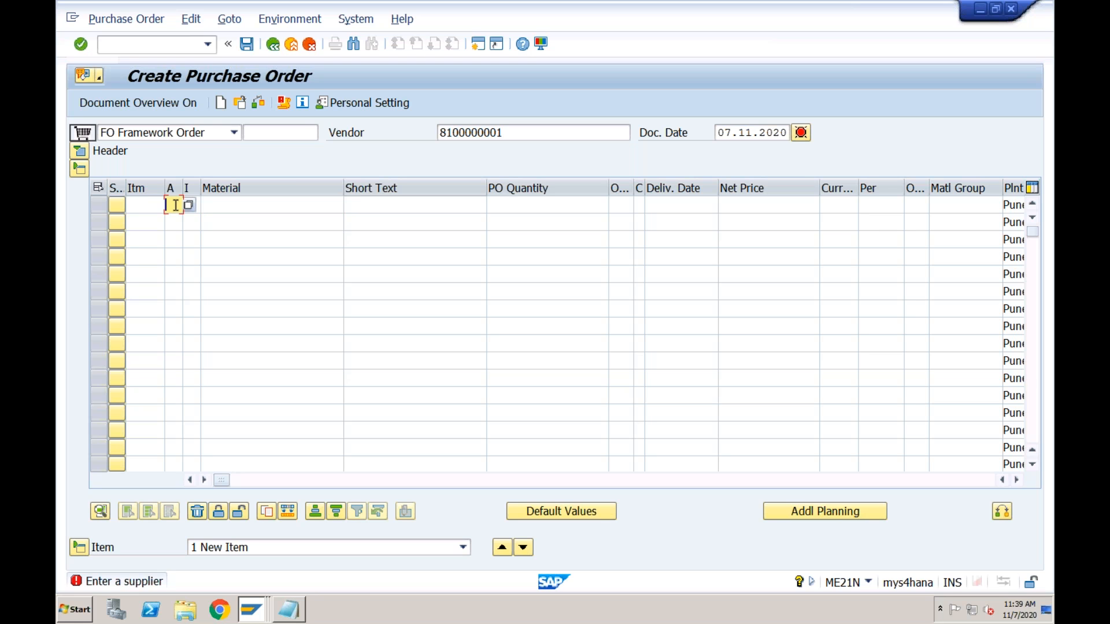
key("Down")
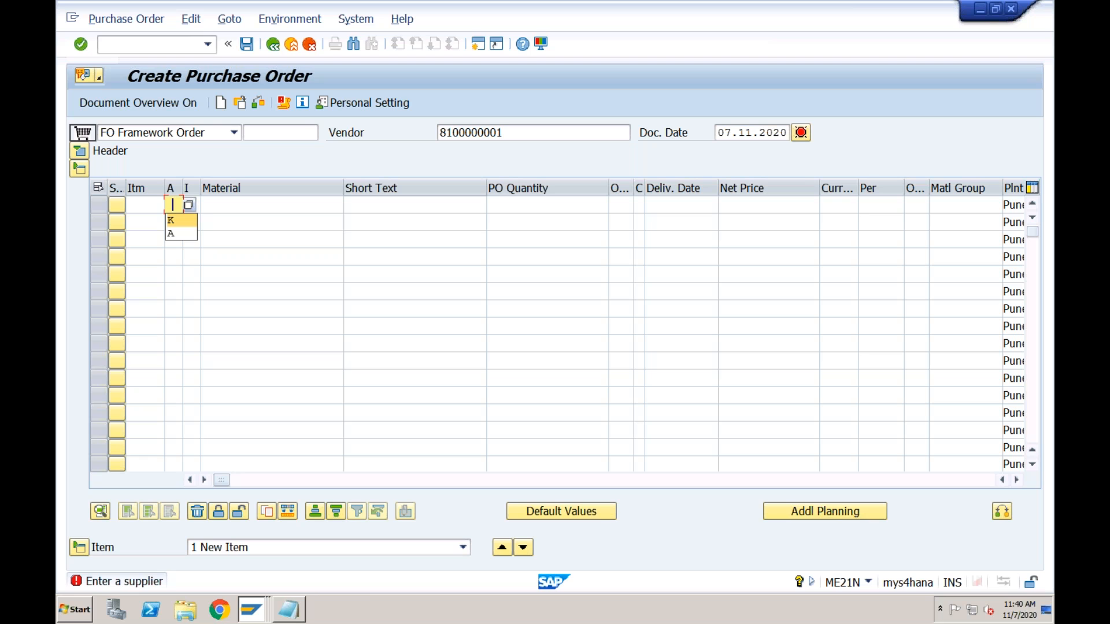
key("Return")
key("Tab")
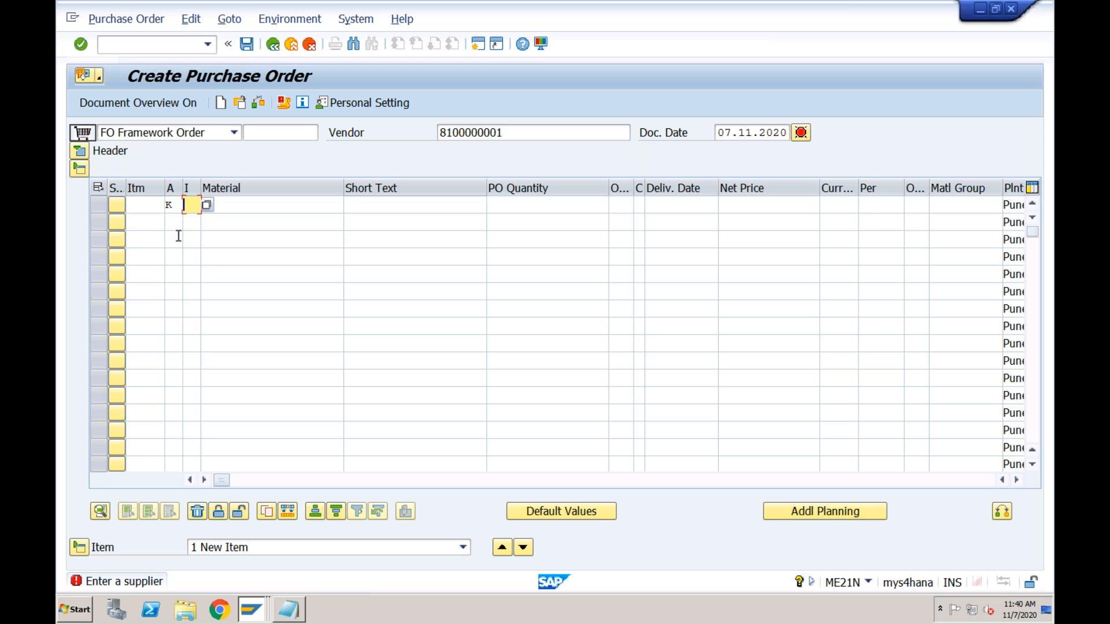
Look up the allowed item categories and assign B (Limit) to the first item
left_click(206, 205)
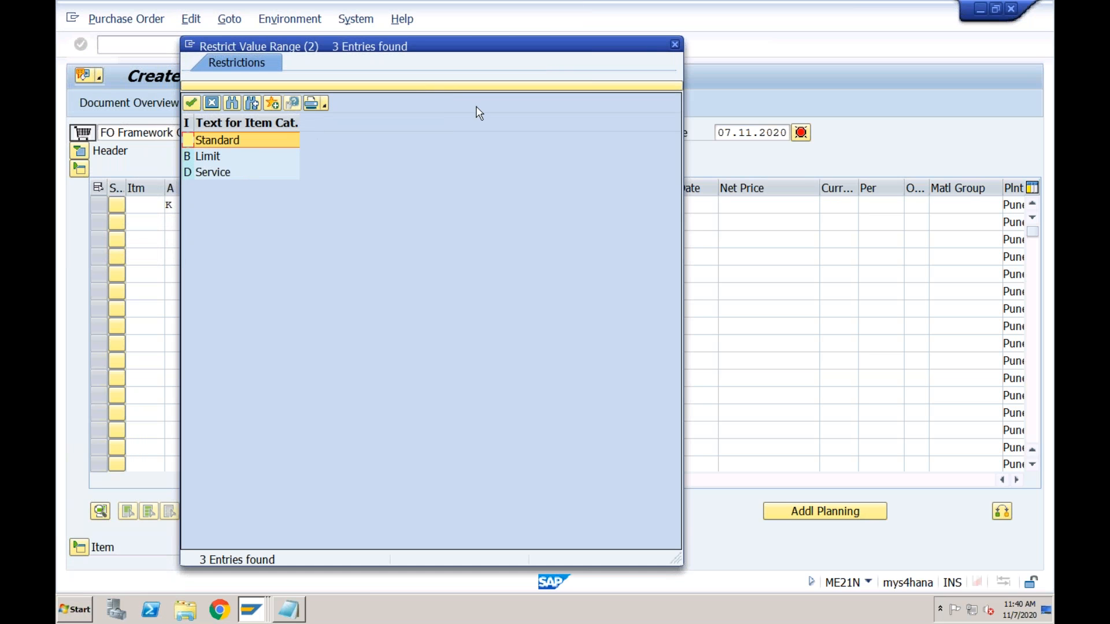
left_click(674, 45)
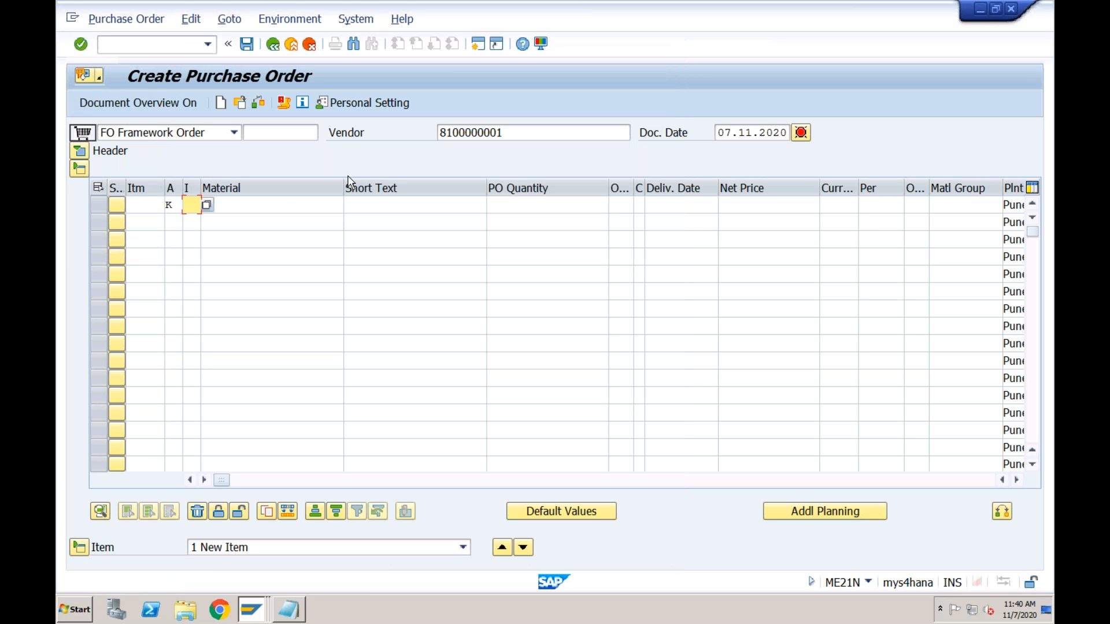
left_click(207, 207)
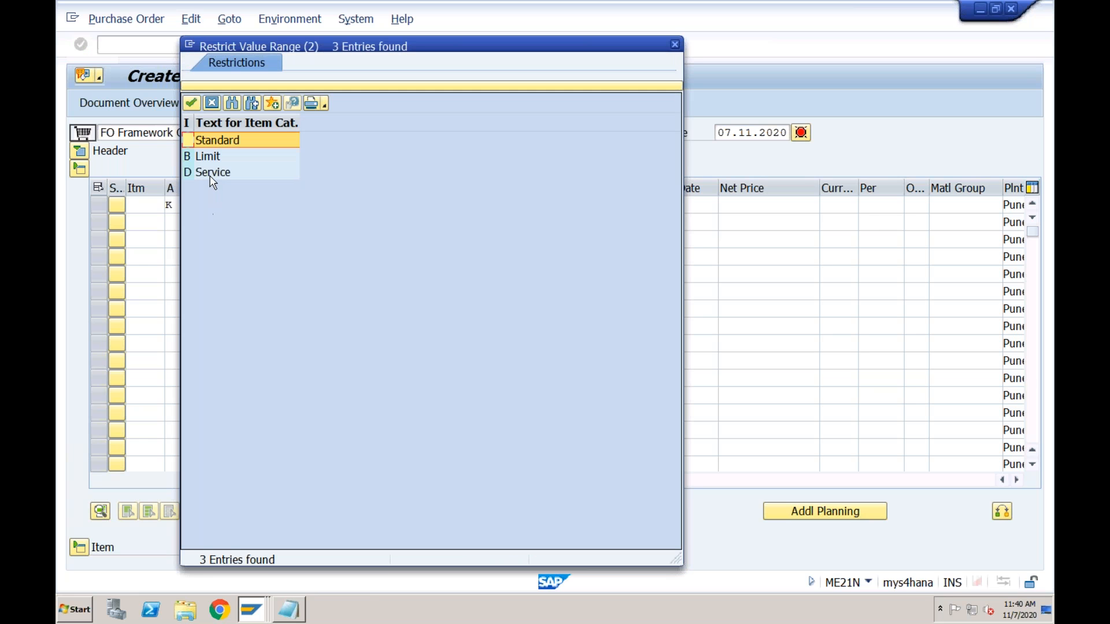
left_click(209, 172)
left_click(204, 157)
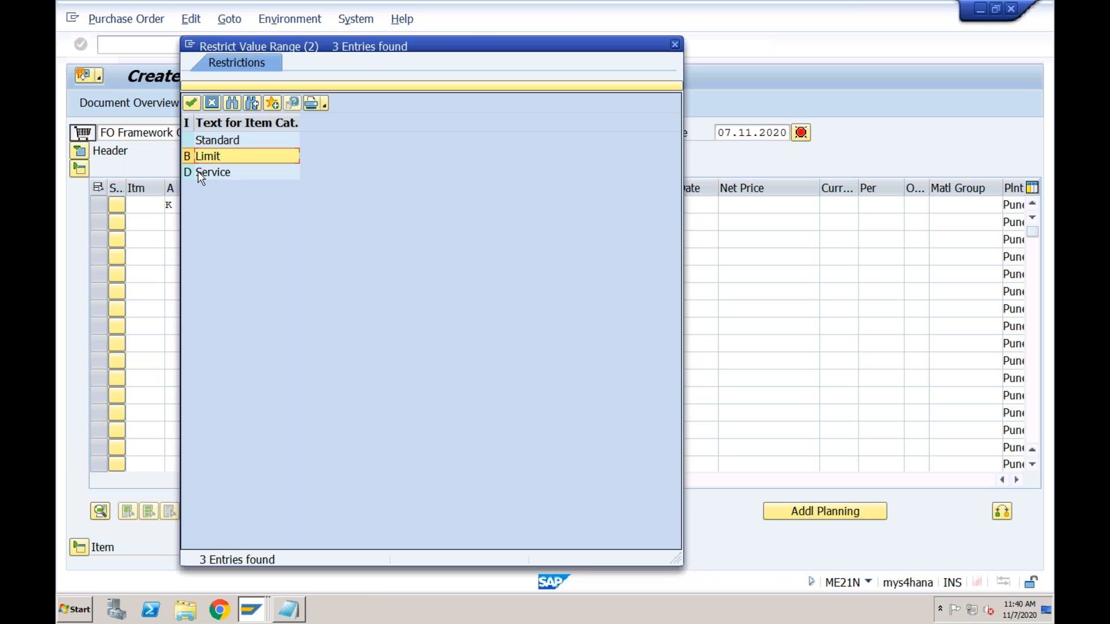
double_click(204, 156)
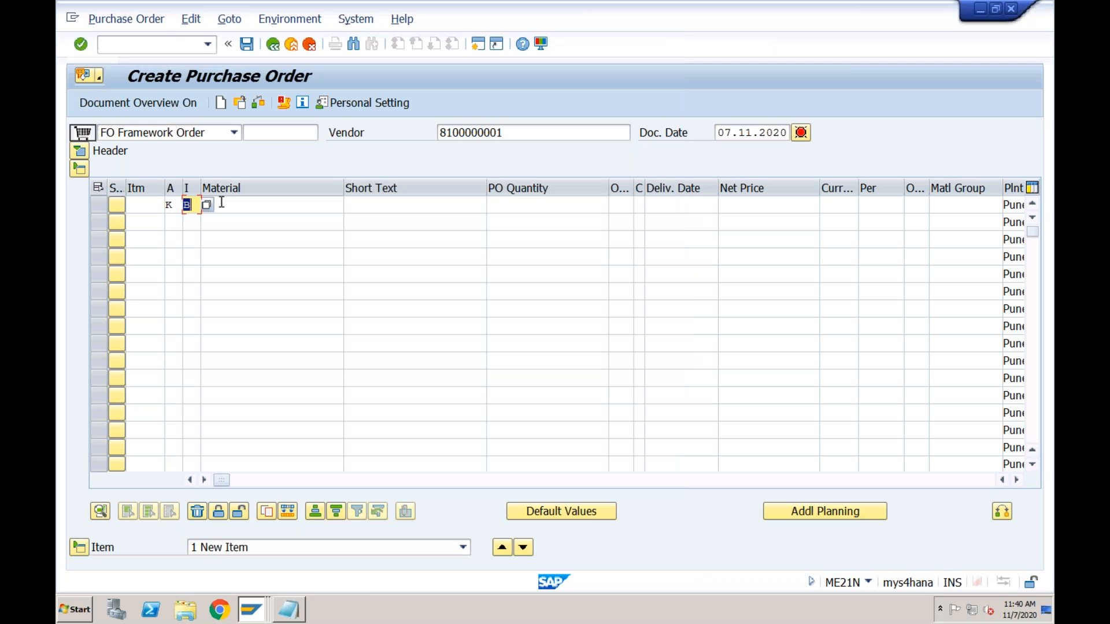
left_click(222, 202)
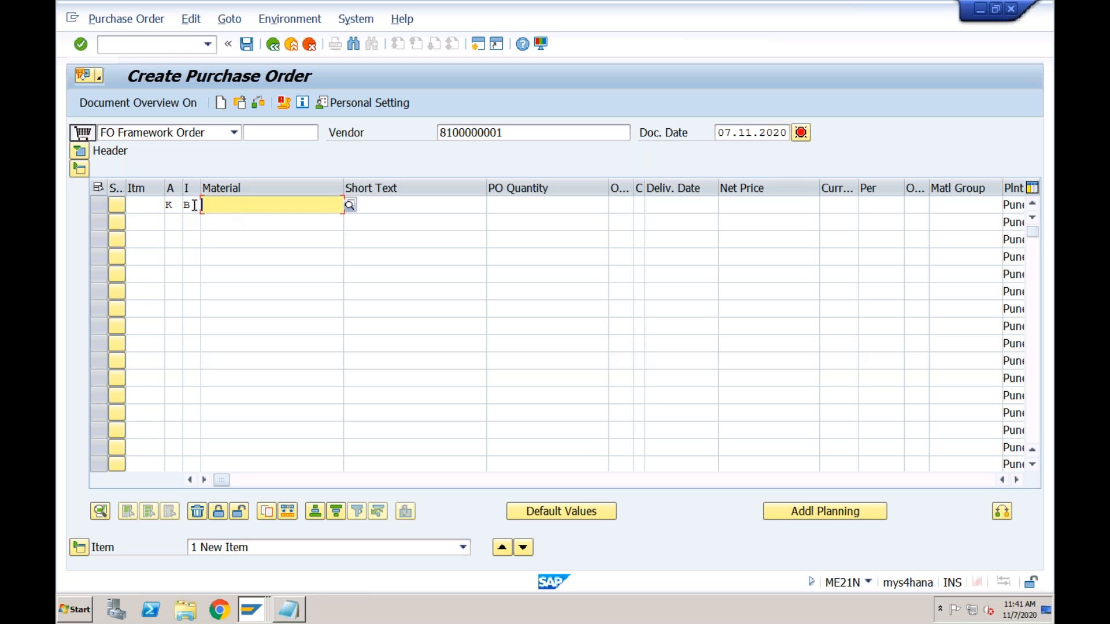
left_click(192, 205)
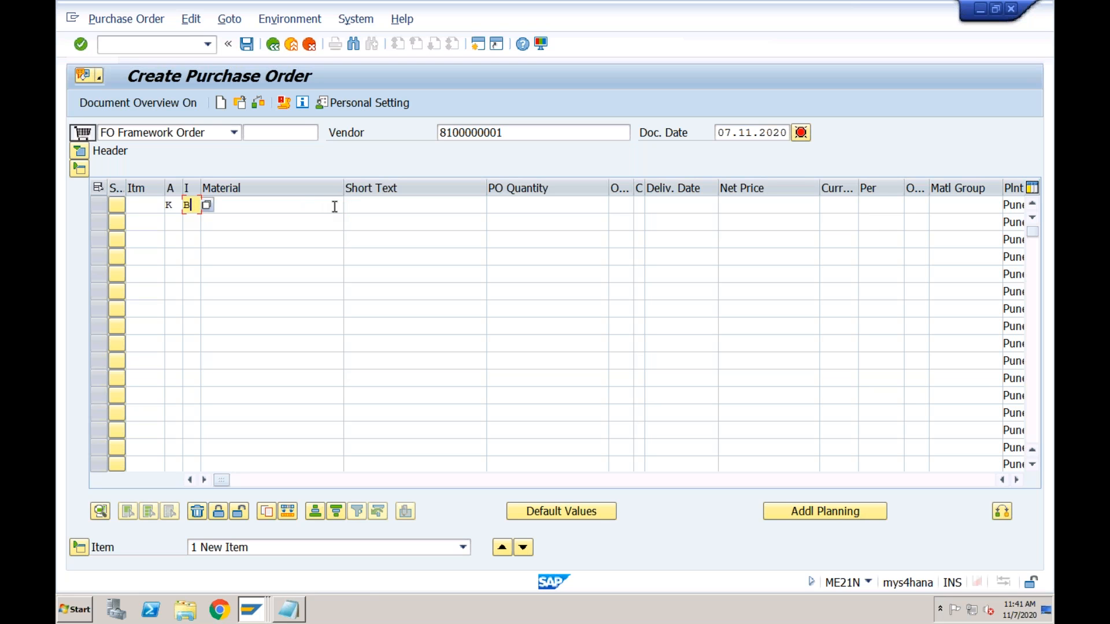
Leave the material empty and enter "Travel FW Order" as the first item's short text
left_click(315, 205)
left_click(377, 204)
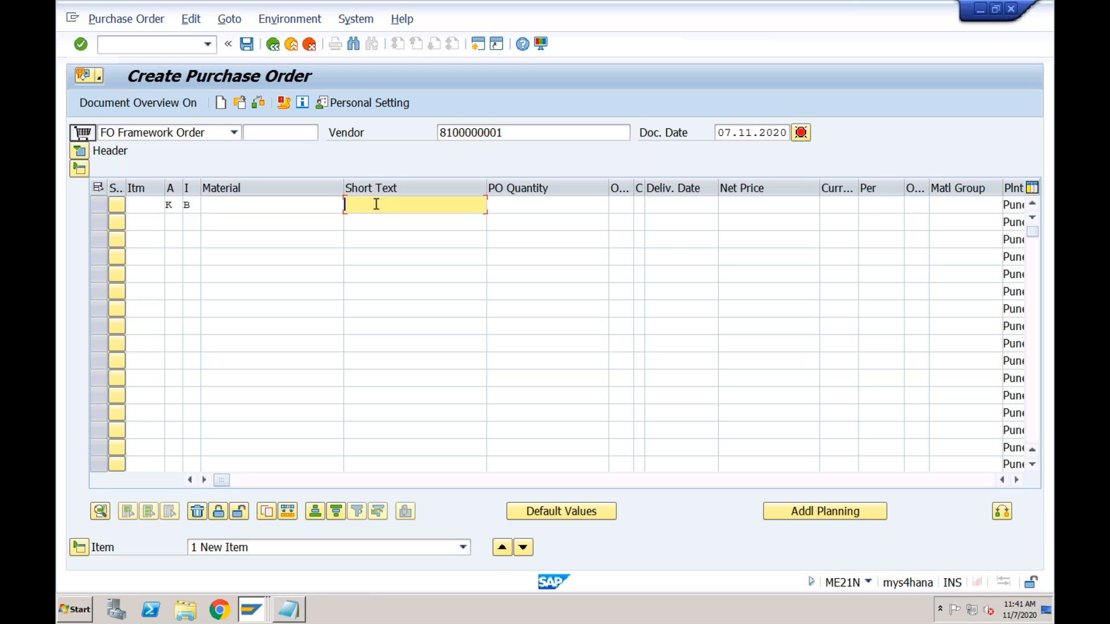
type("Travel FW Order")
Set the item's net price to 100000 and its currency to INR, leaving quantity and delivery date empty
left_click(539, 208)
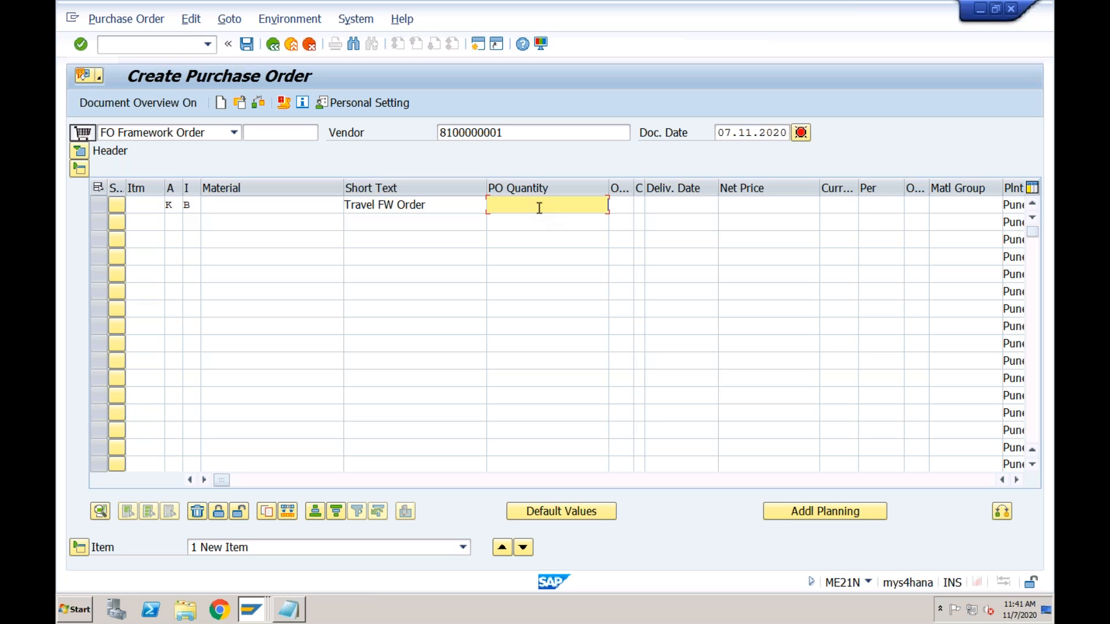
key("Tab")
key("Tab")
key("Tab")
key("Tab")
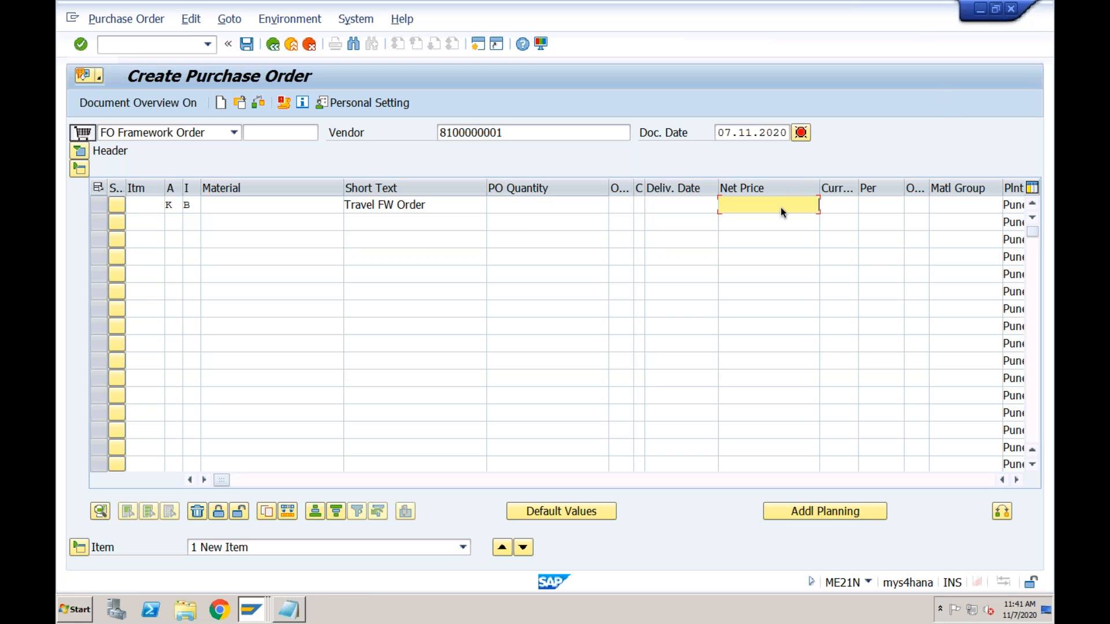
type("10")
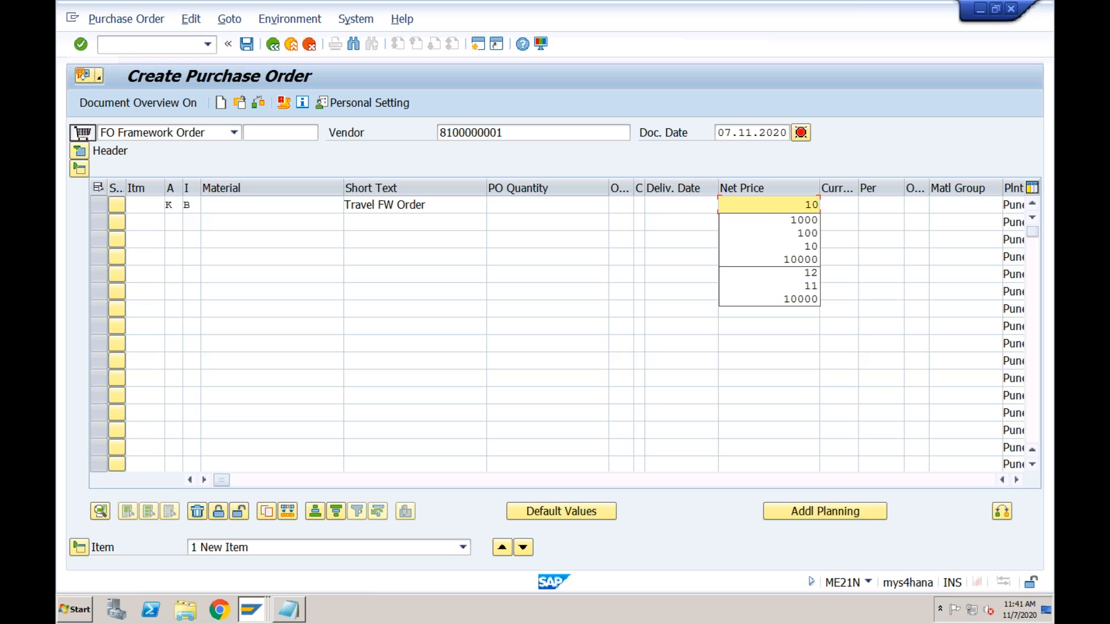
type("0000")
key("Tab")
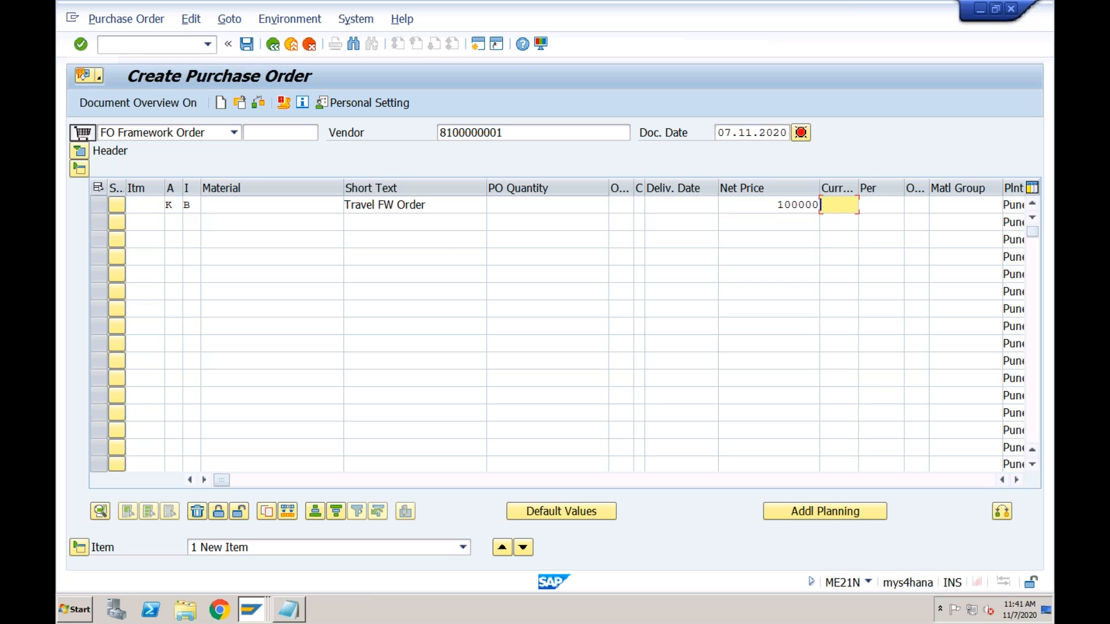
type("inr")
key("Tab")
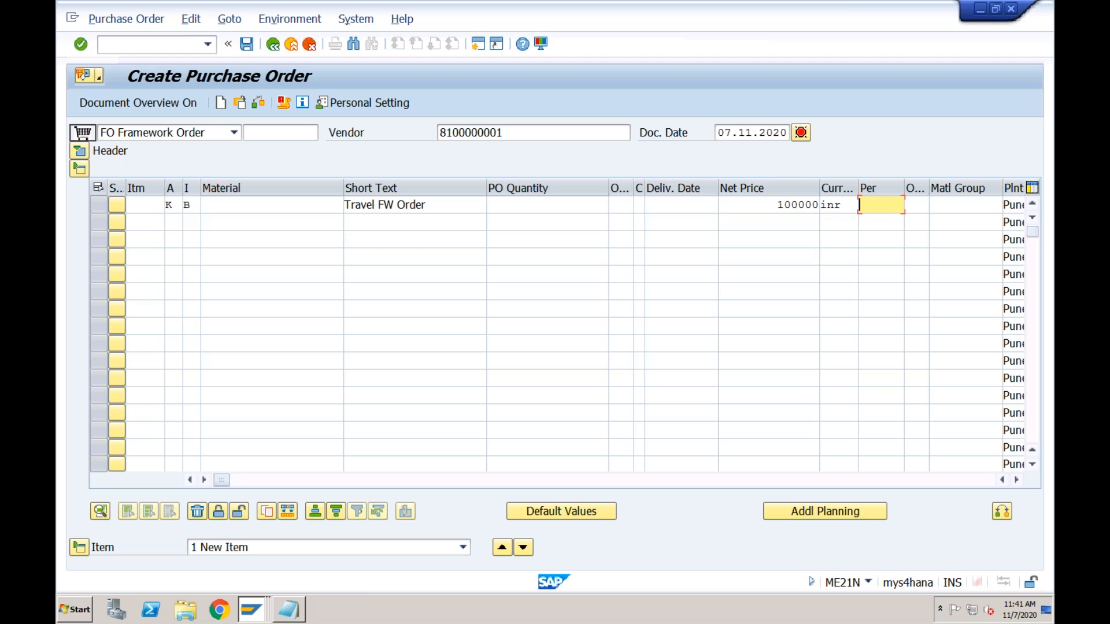
Assign material group E004 (Travel Expenses misc) to the item from the value list and validate the entries
key("Tab")
key("Tab")
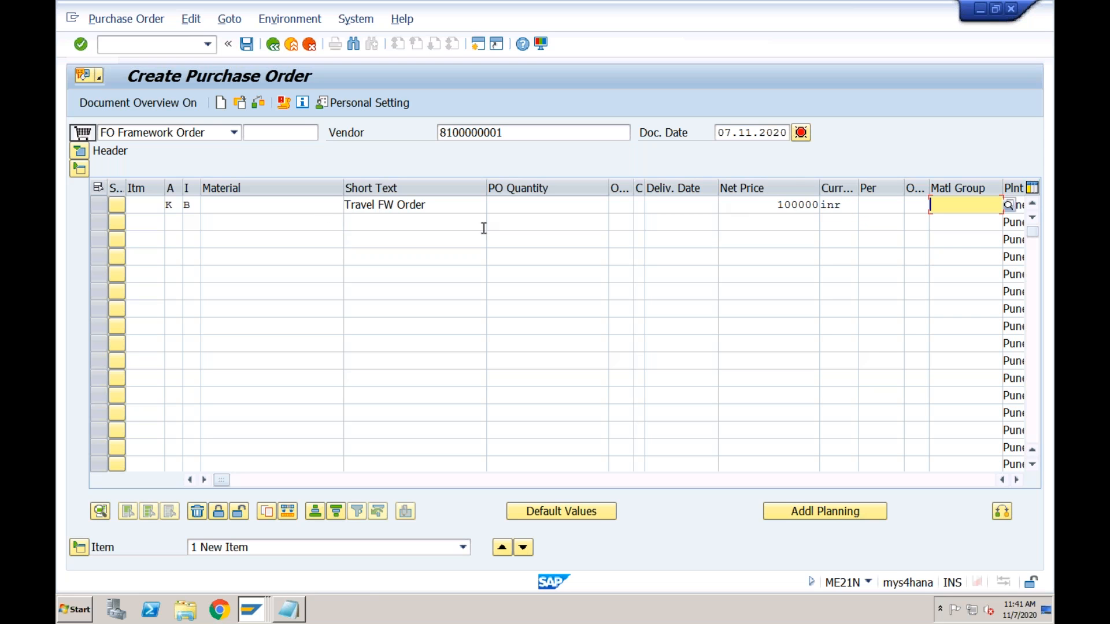
left_click(948, 206)
key("Return")
left_click(1007, 208)
key("F4")
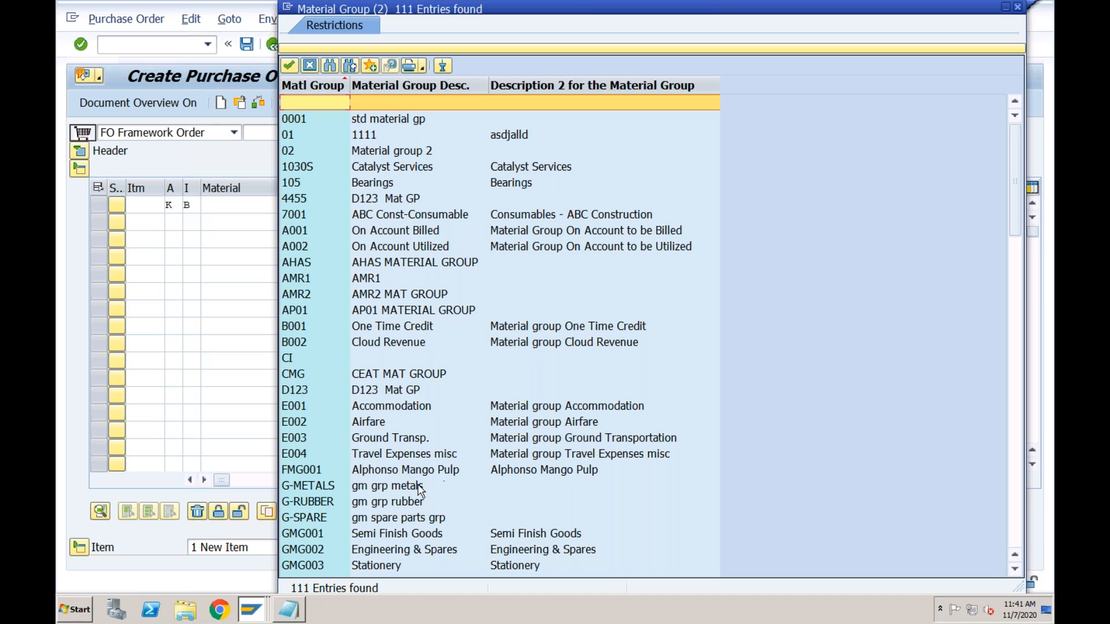
left_click(406, 455)
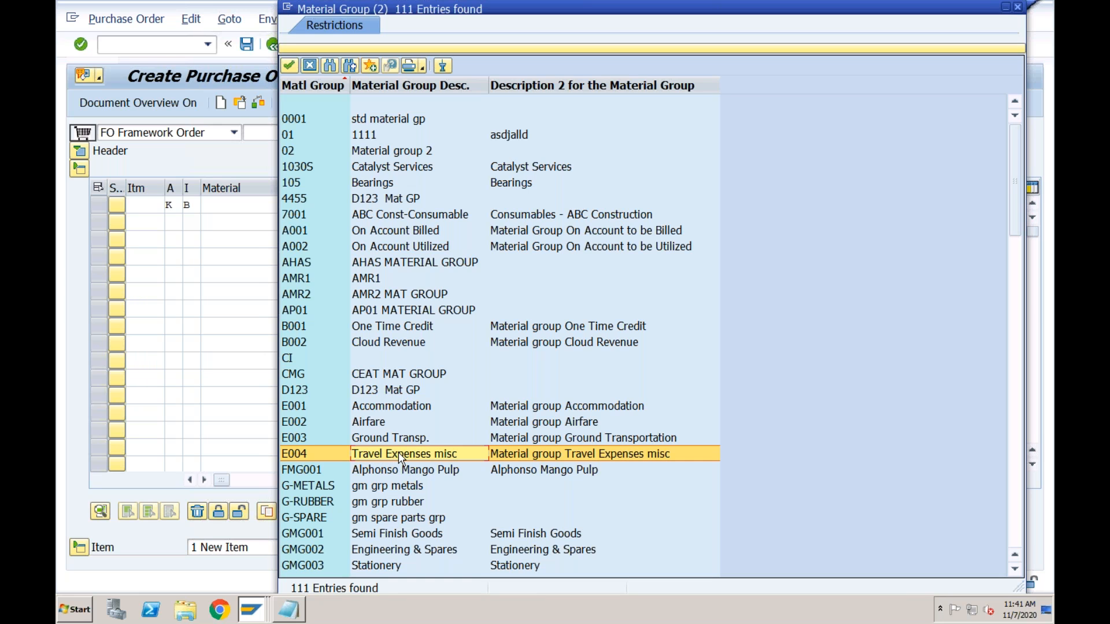
double_click(398, 452)
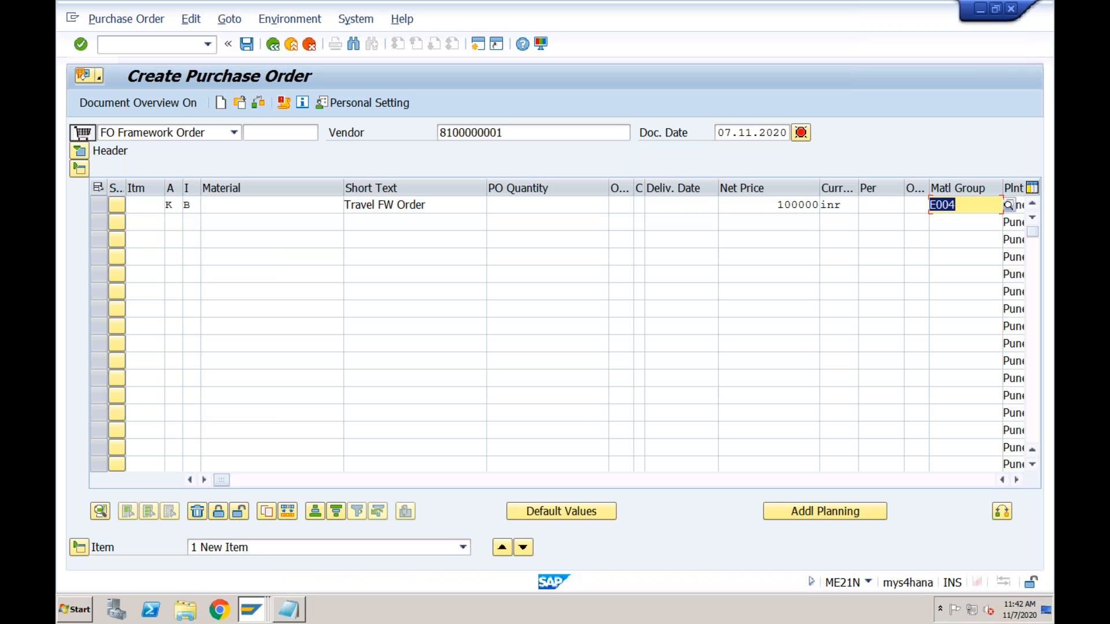
key("Return")
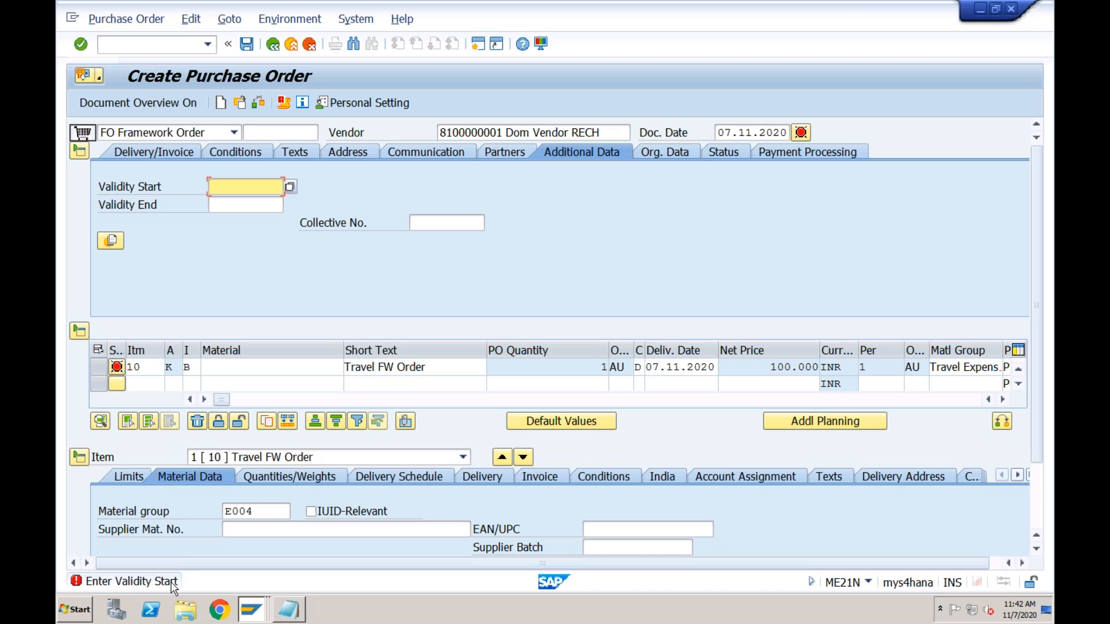
Set the order's validity start to 01112020 and validity end to 30112020 in the header's additional data, and validate the entries
left_click(225, 184)
type("0107")
key("BackSpace")
type("1")
key("BackSpace")
key("BackSpace")
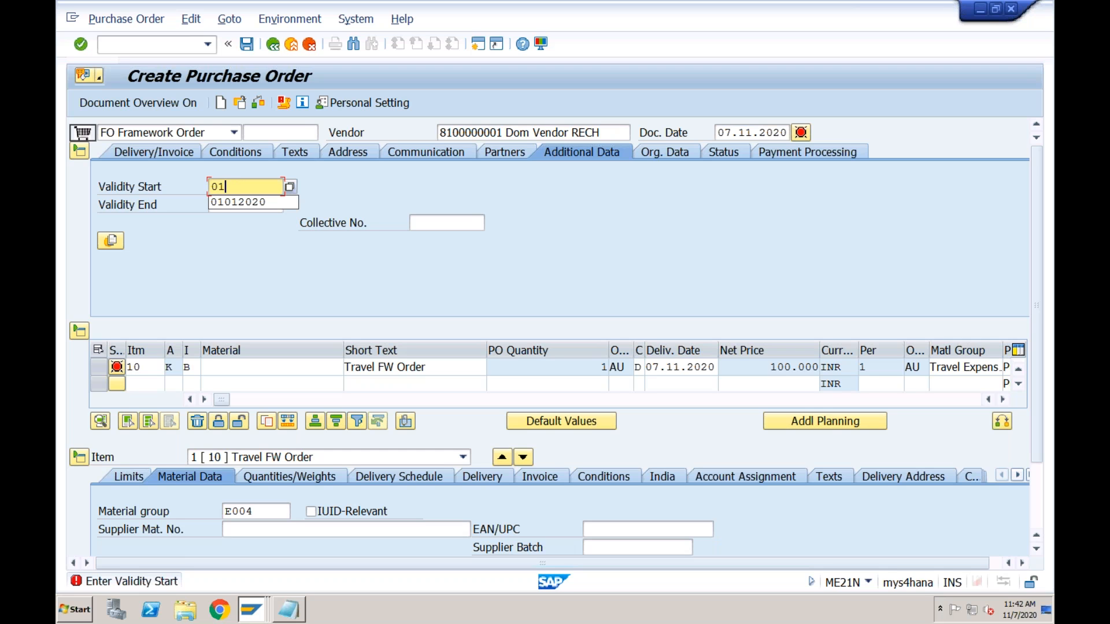
key("BackSpace")
key("BackSpace")
type("01112020")
key("Tab")
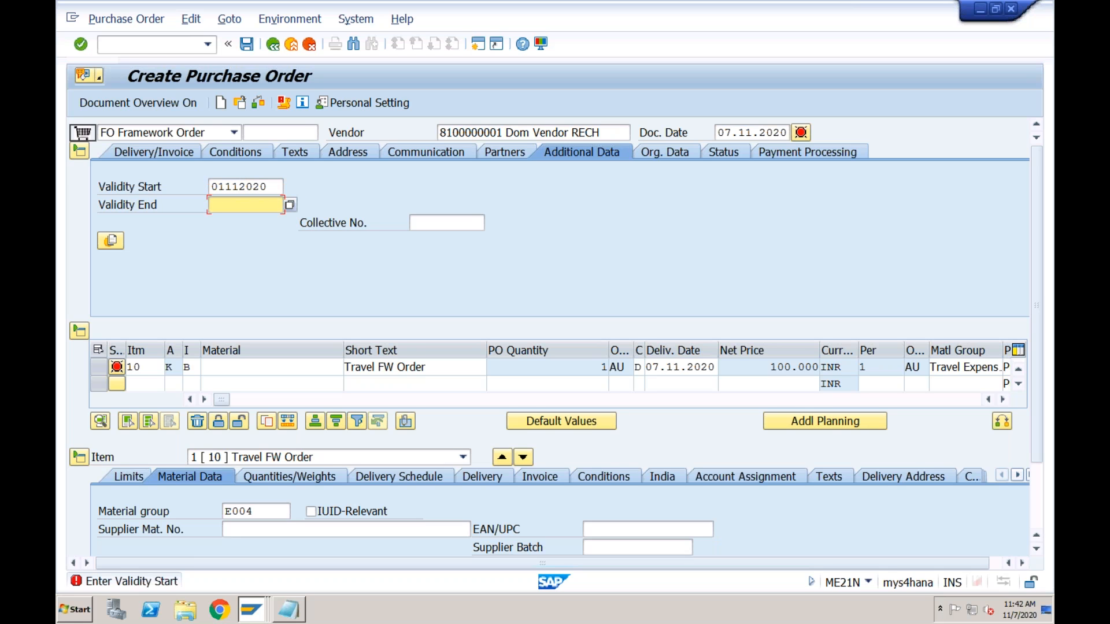
type("30112020")
key("Return")
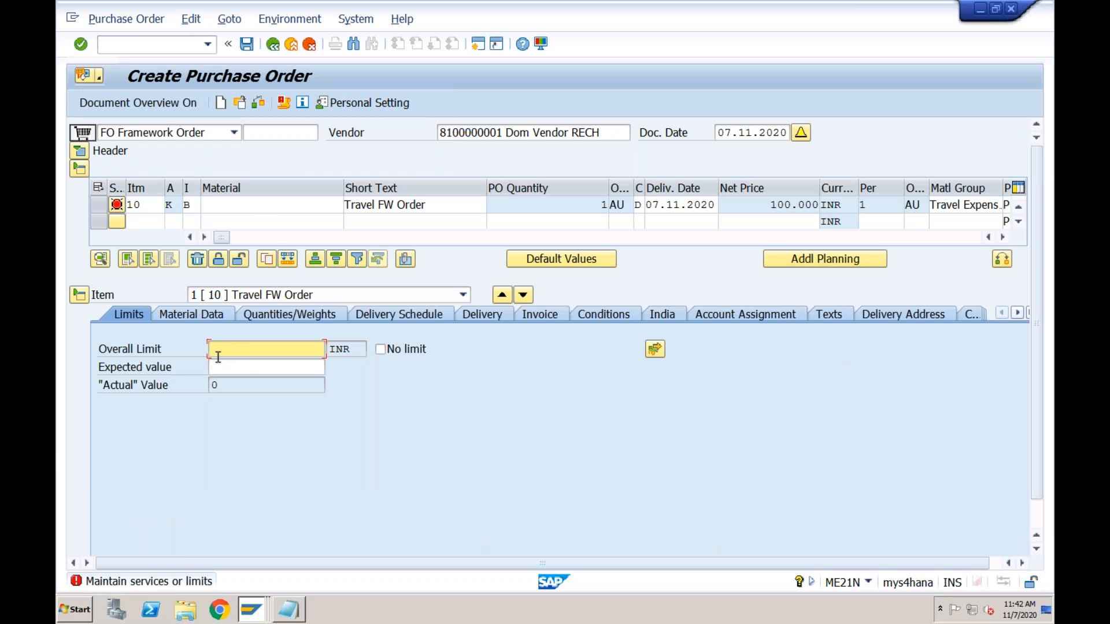
Set the Travel FW Order item's overall limit to 120000 and its expected value to 100000, and validate the entries
left_click(296, 207)
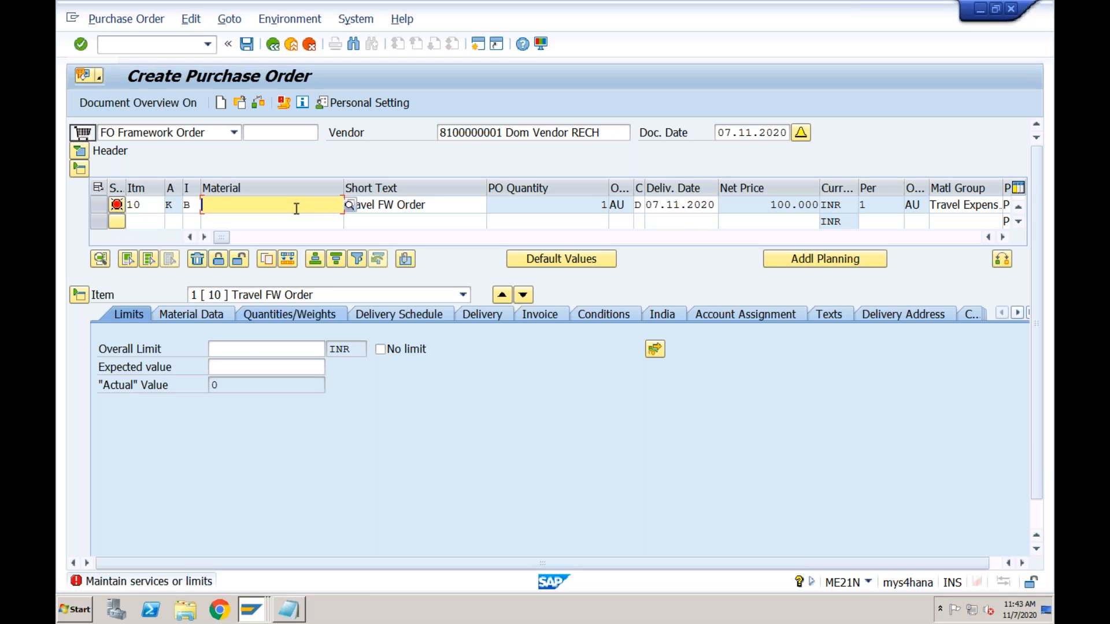
left_click(244, 347)
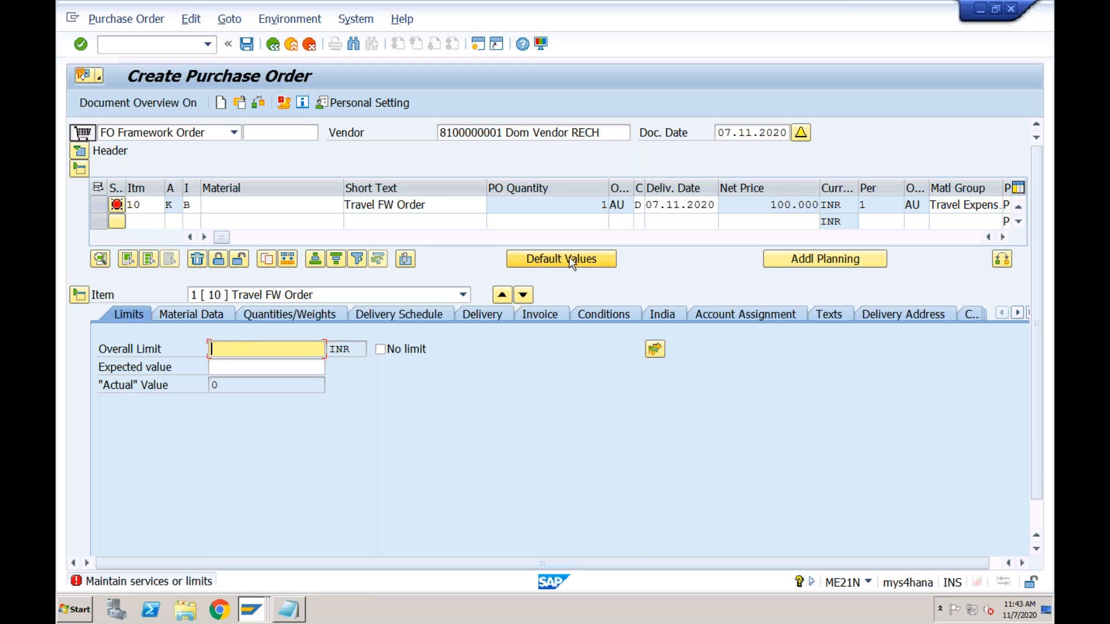
type("120000")
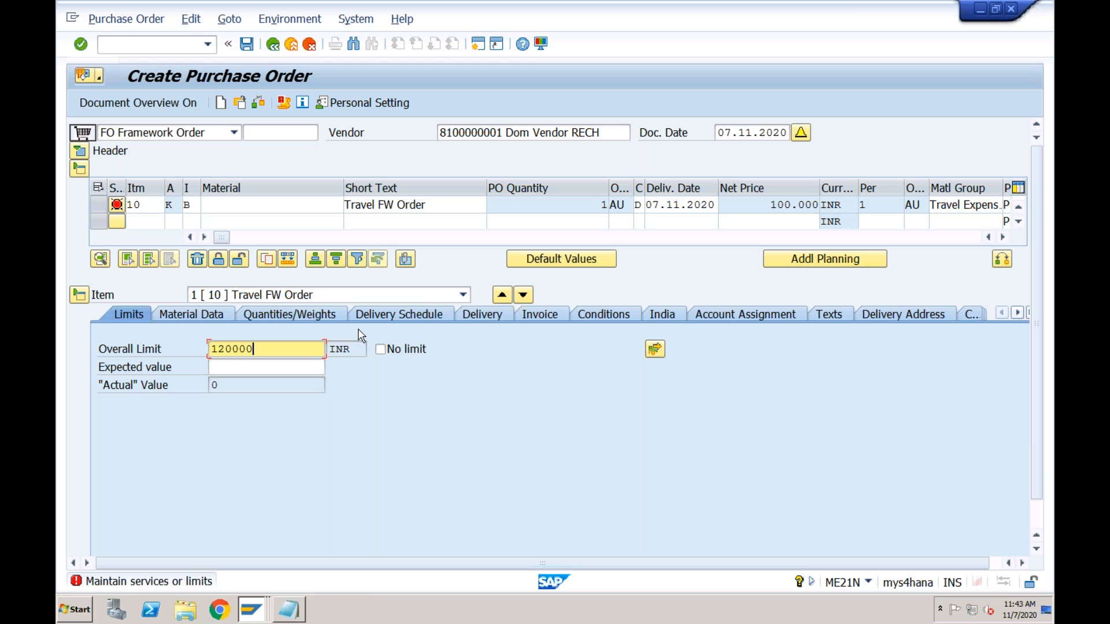
left_click(277, 369)
type("1")
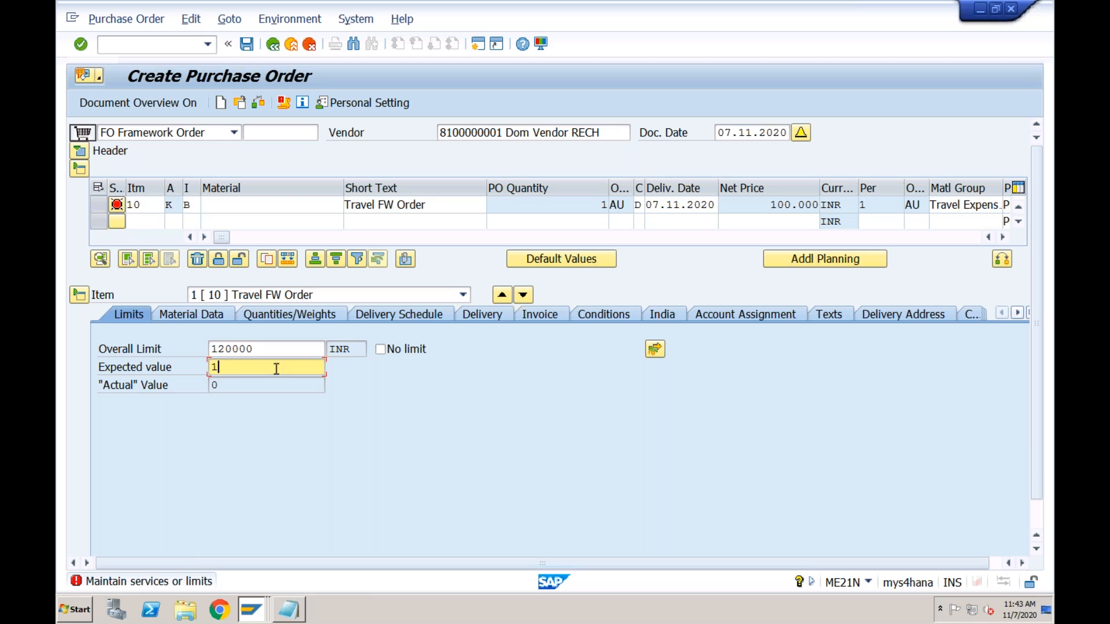
type("00000")
key("Return")
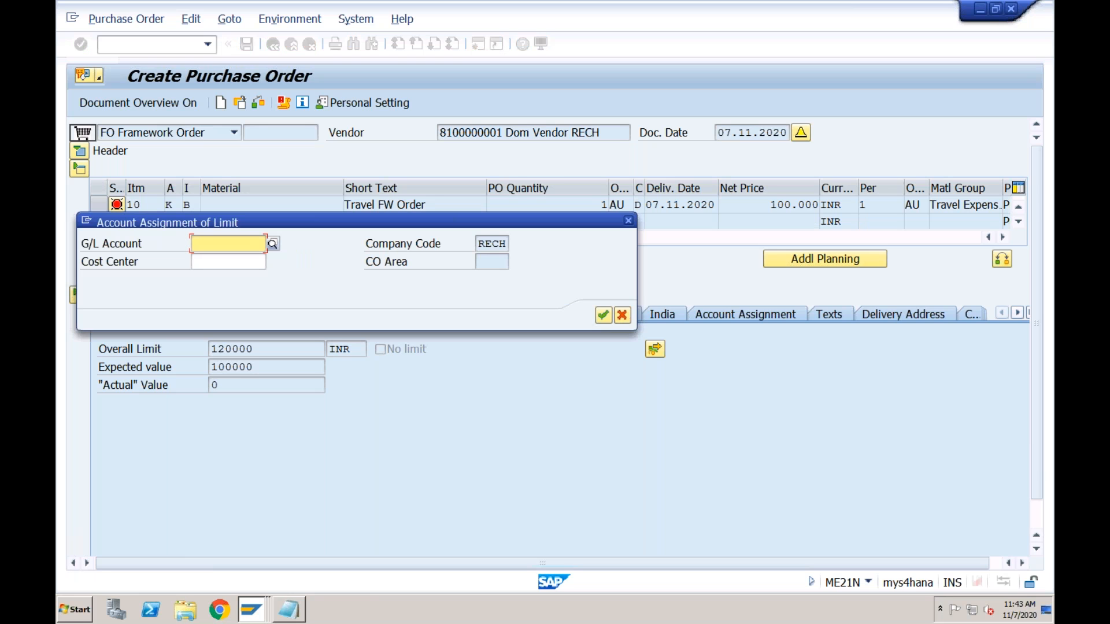
Assign the limit to G/L account 4000 (Travel Expense) from the value list and cost center ADM-BEN, and accept the assignment
left_click(273, 244)
key("Return")
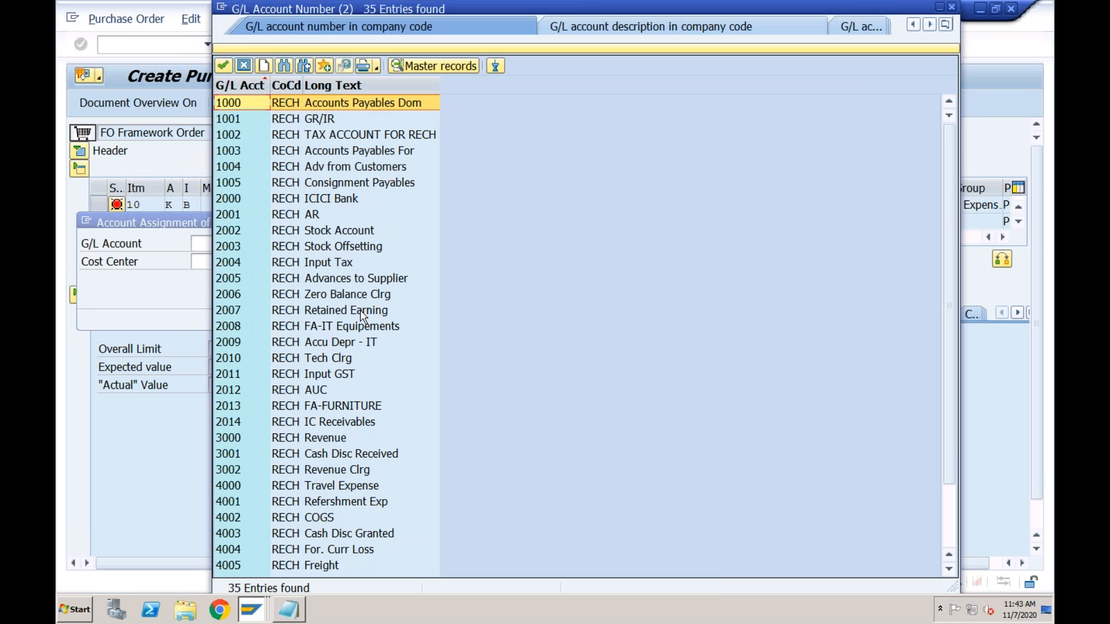
double_click(334, 489)
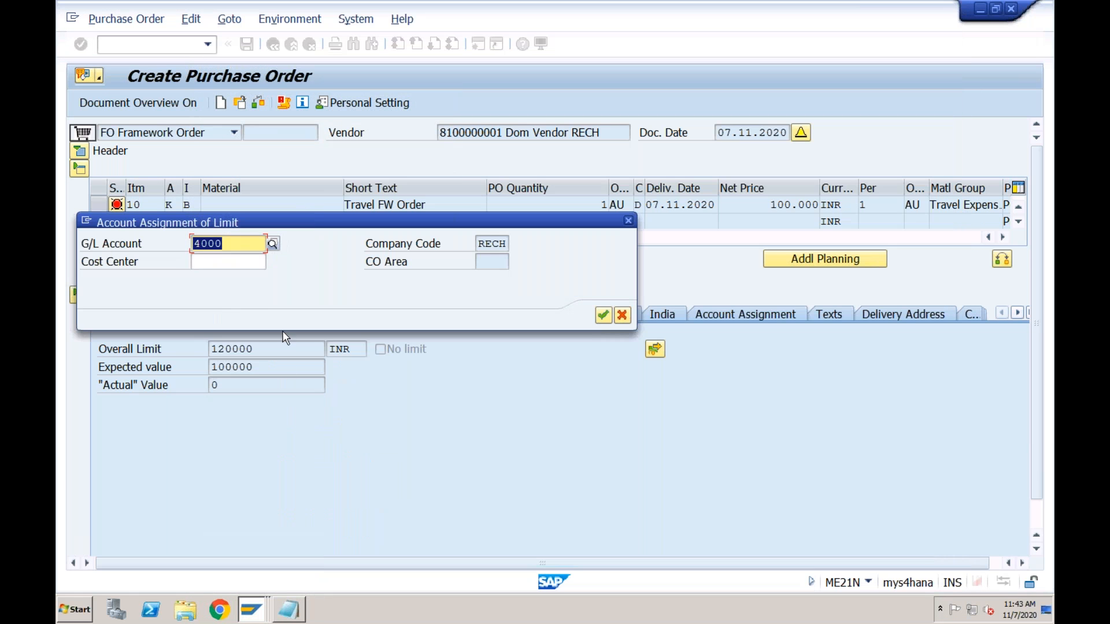
left_click(239, 262)
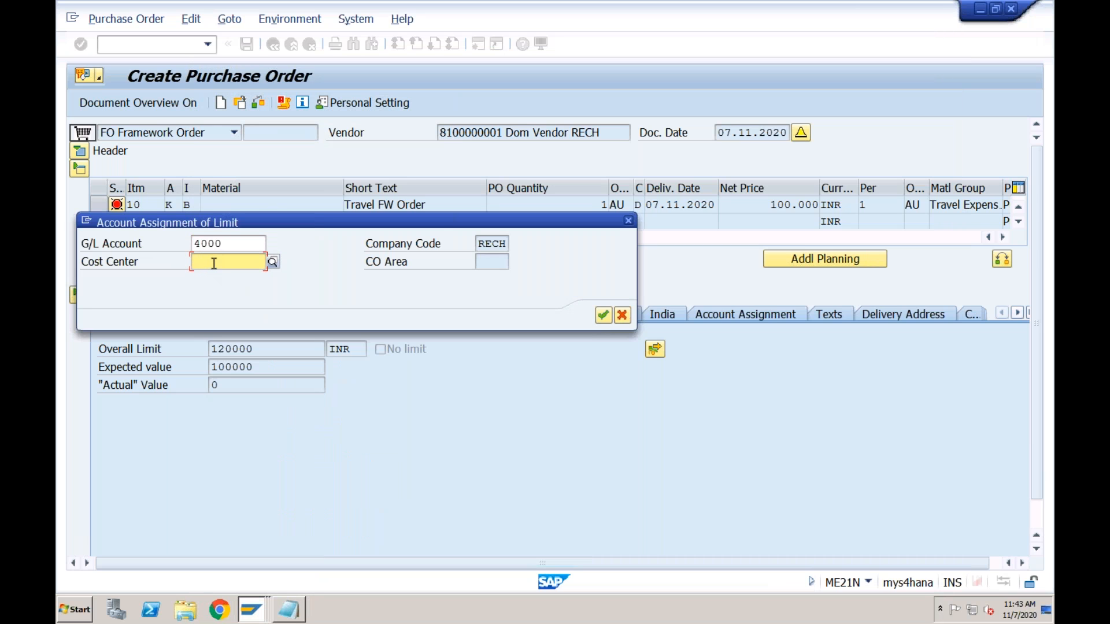
left_click(214, 263)
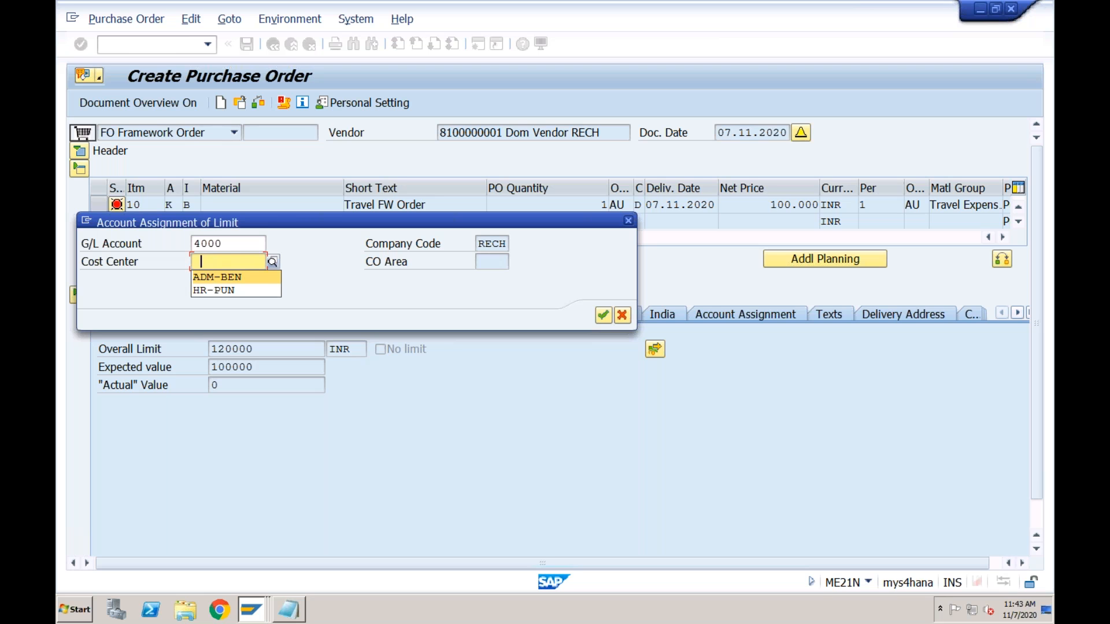
key("Return")
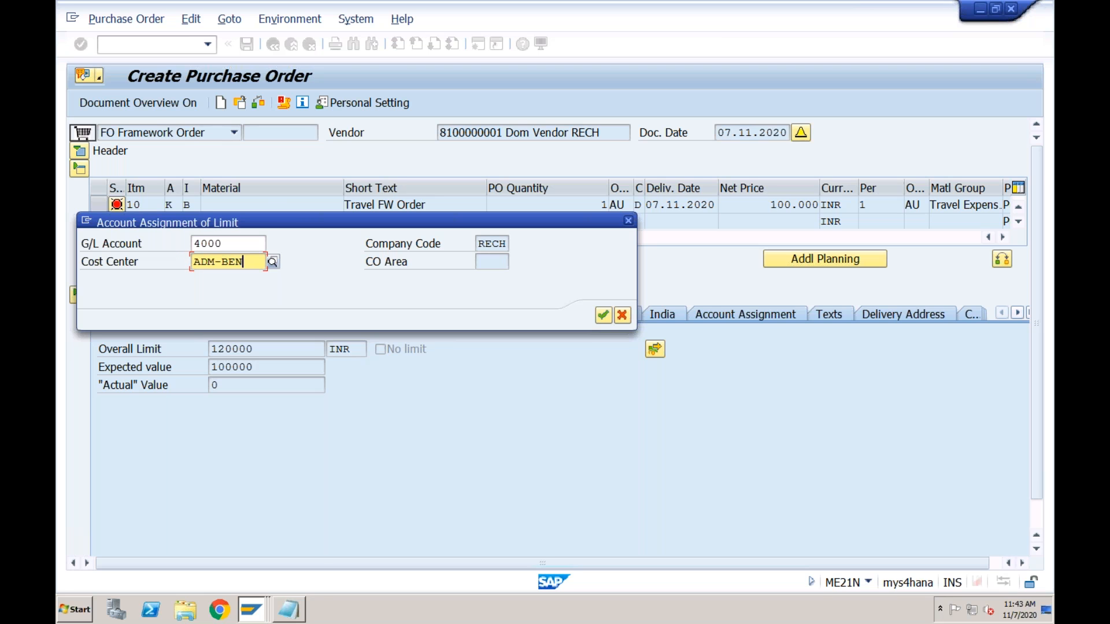
key("Return")
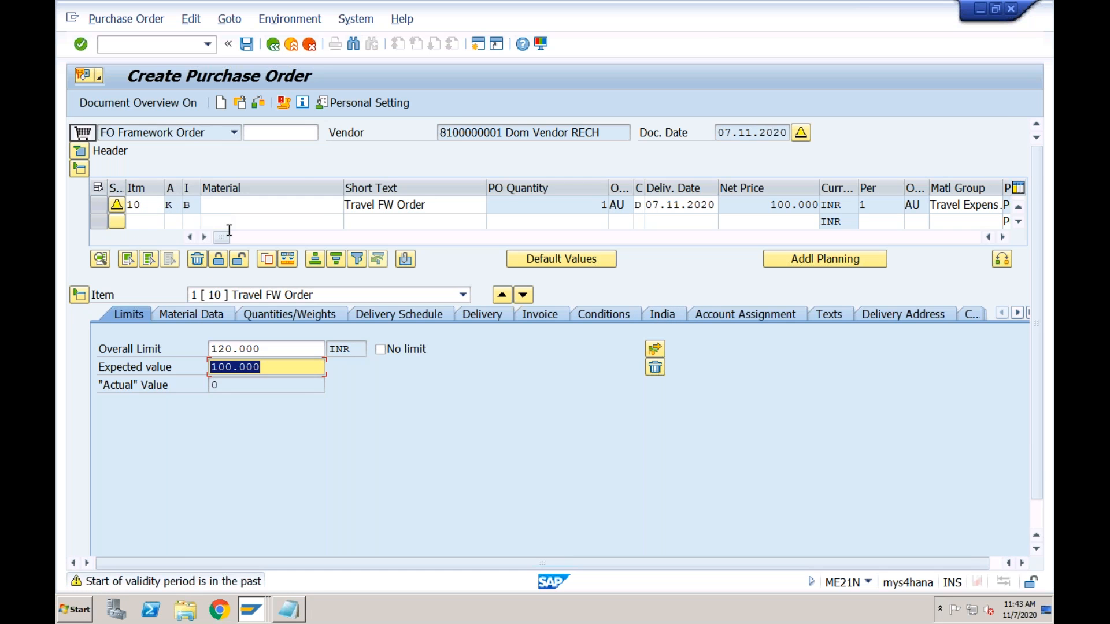
Save the framework order and copy its generated purchase order number from the message details
left_click(278, 204)
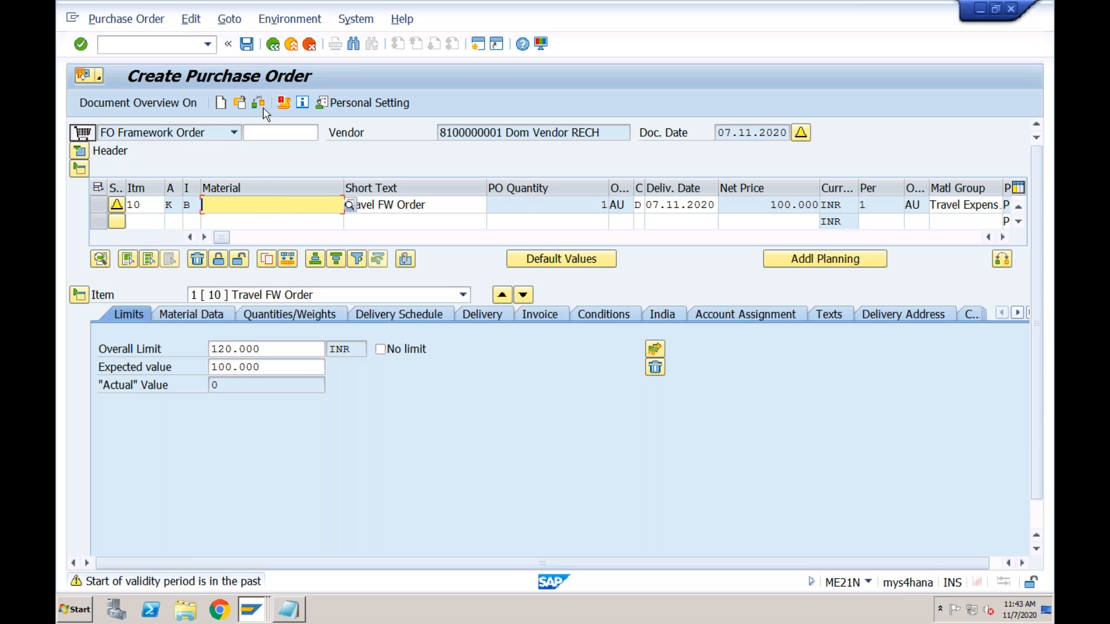
left_click(251, 50)
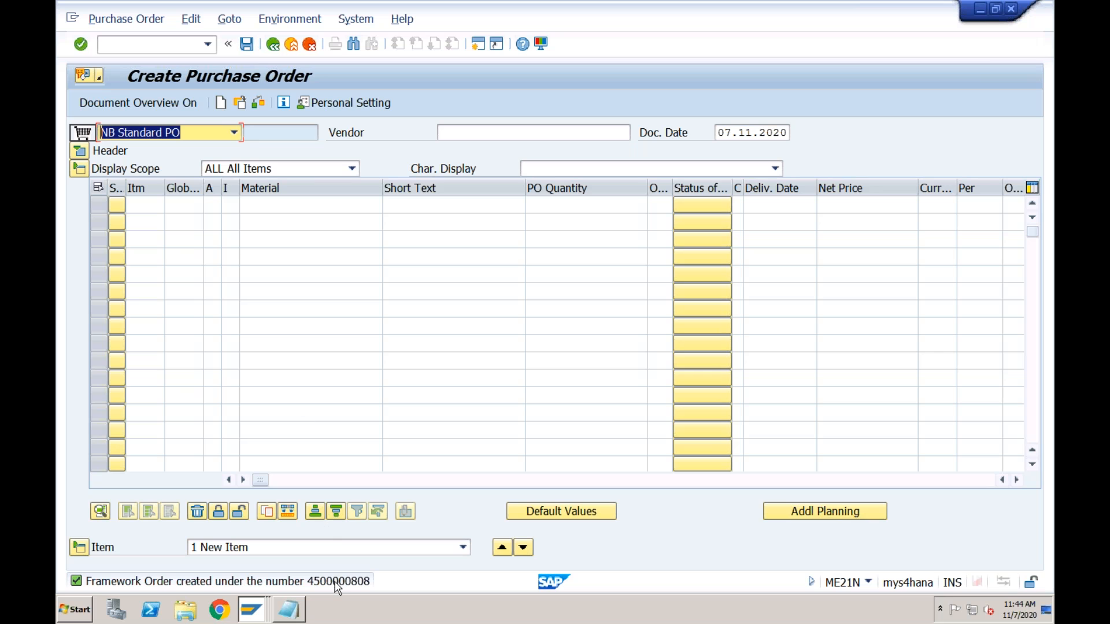
double_click(336, 581)
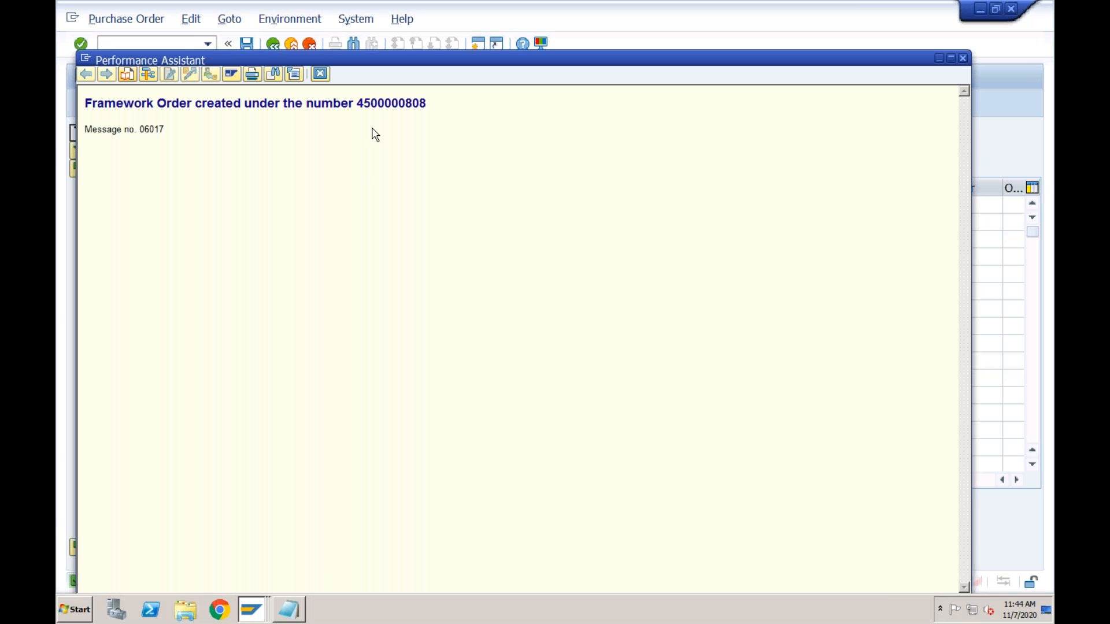
left_click_drag(356, 104, 428, 103)
key("ctrl+c")
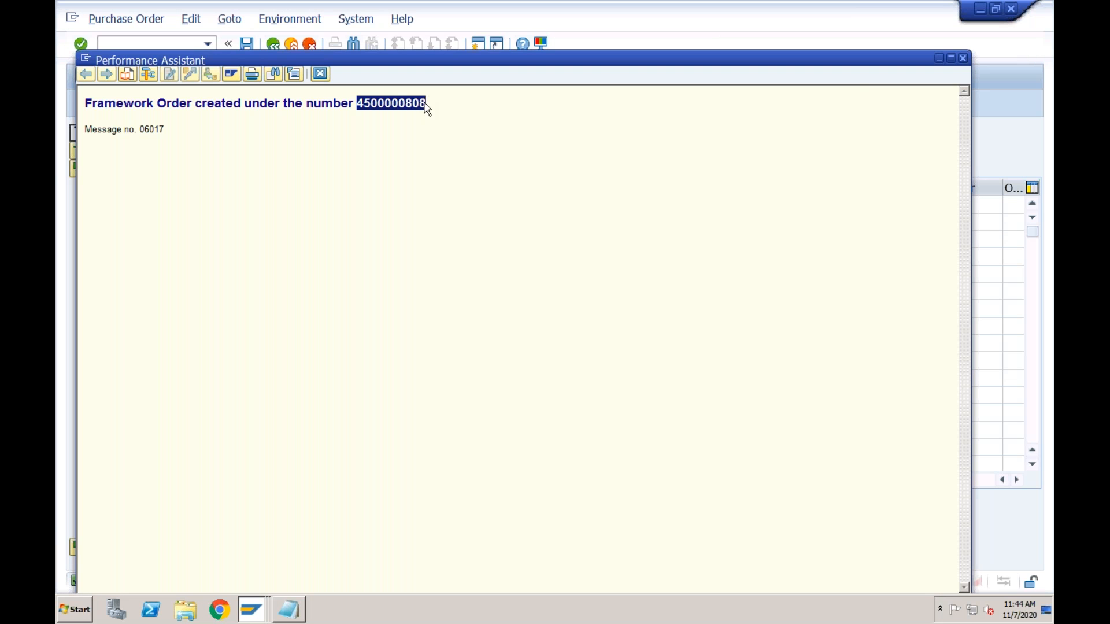
left_click(321, 73)
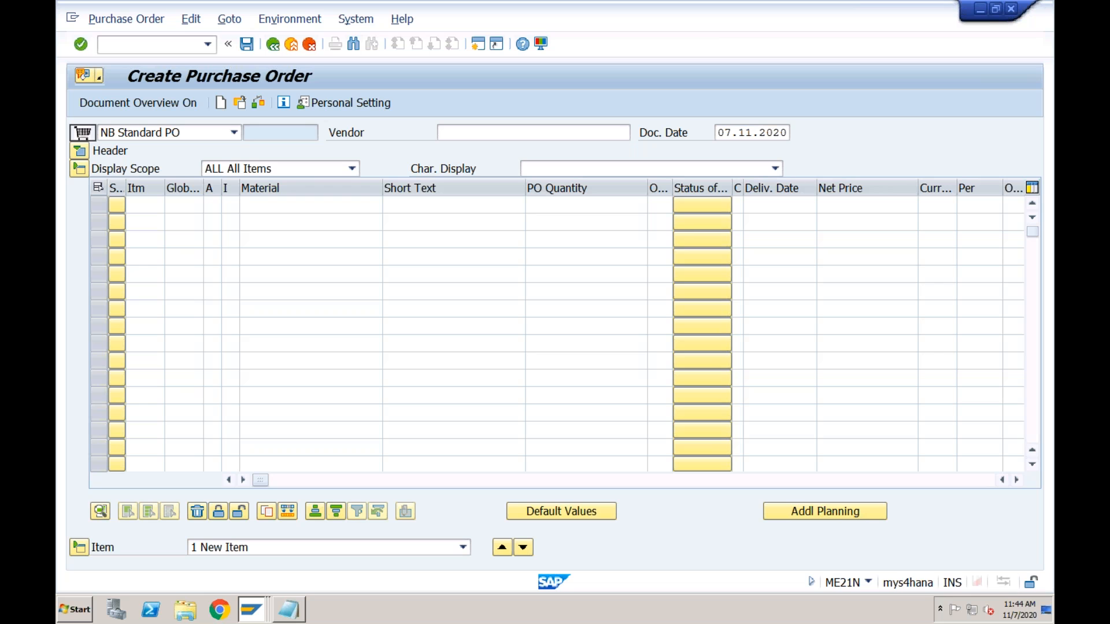
Leave purchase order creation and open the incoming invoice transaction MIRO
left_click(183, 43)
type("/nme21n")
key("Return")
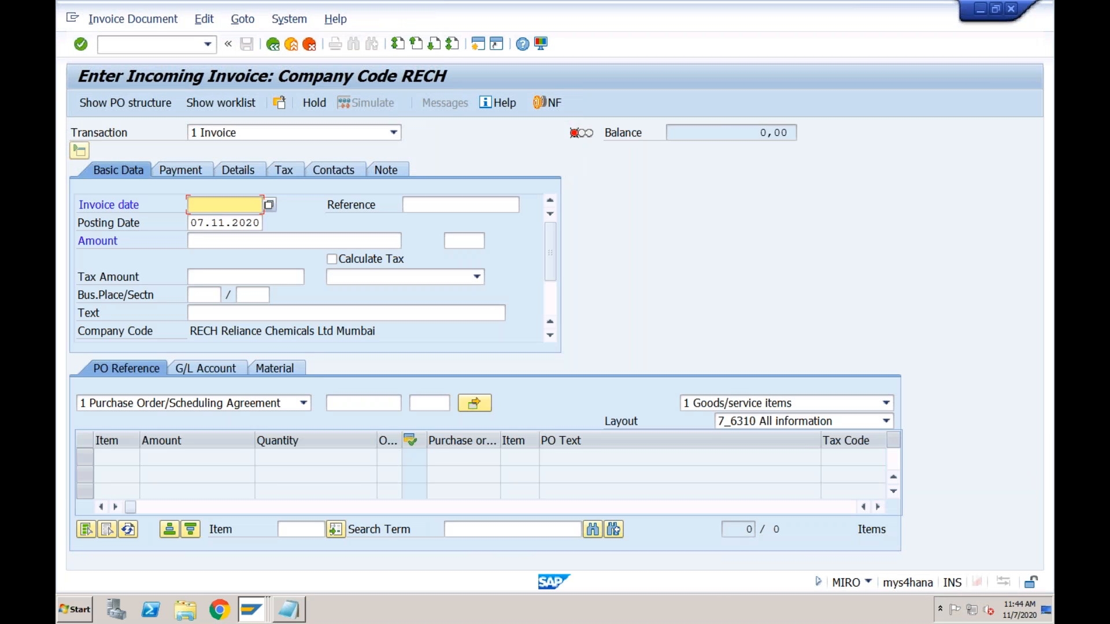
Set the incoming invoice's date to 07112020 and its reference to INV1 in the basic data
type("07")
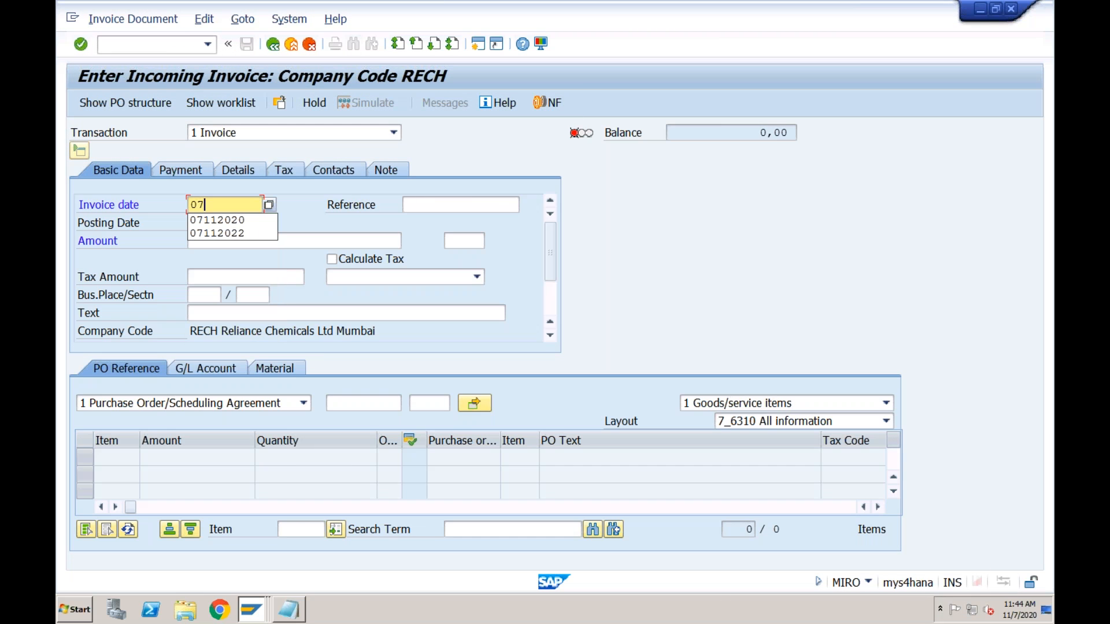
type("112020")
key("Return")
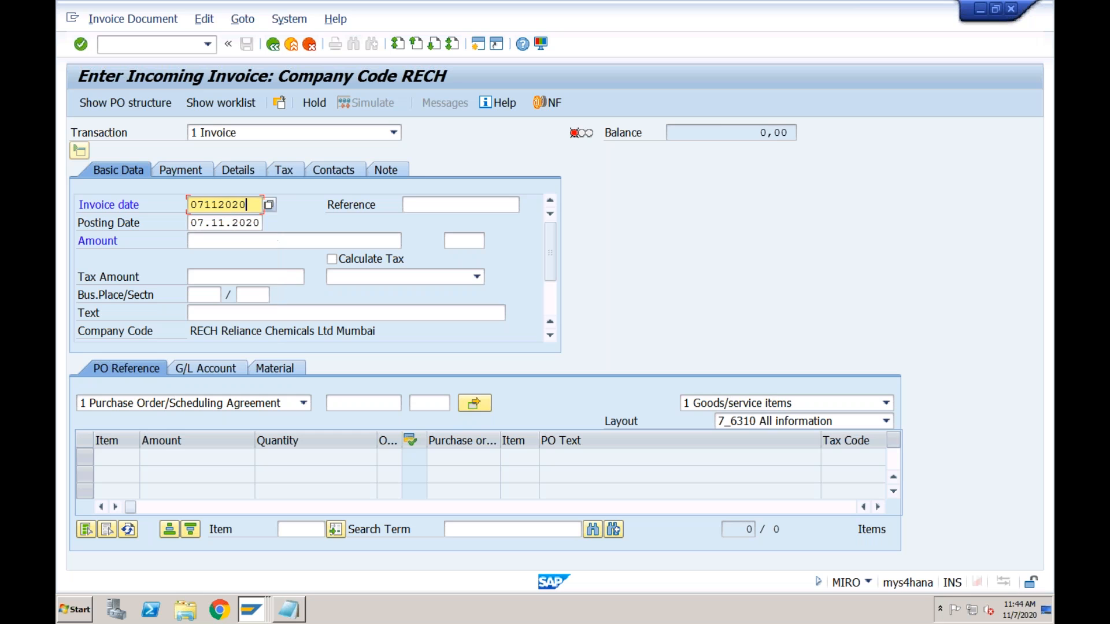
type("INV1")
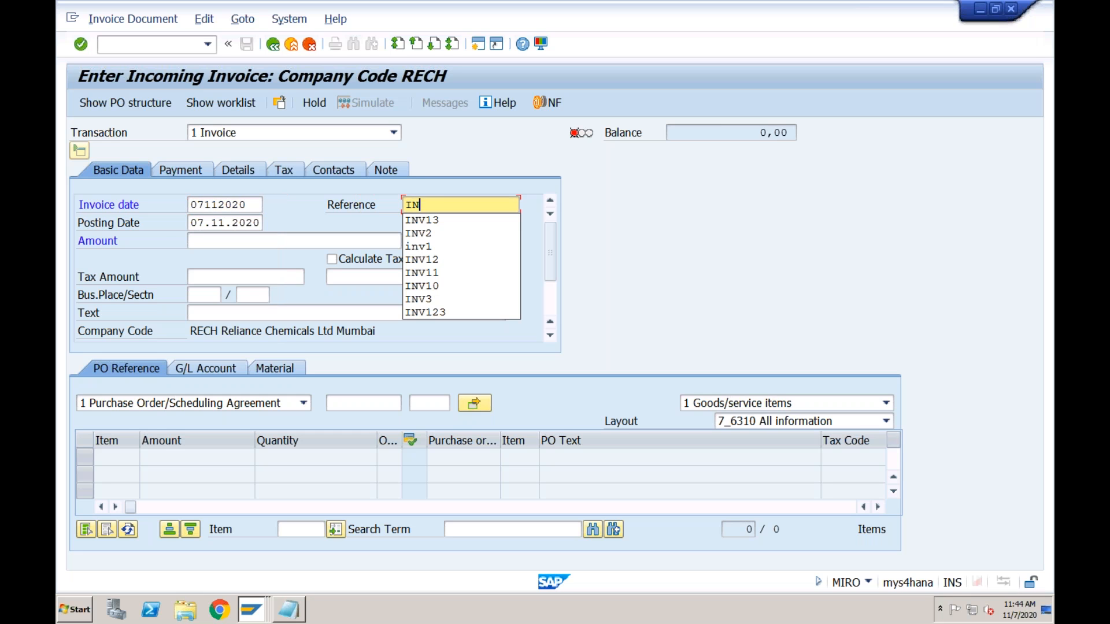
key("Tab")
key("Tab")
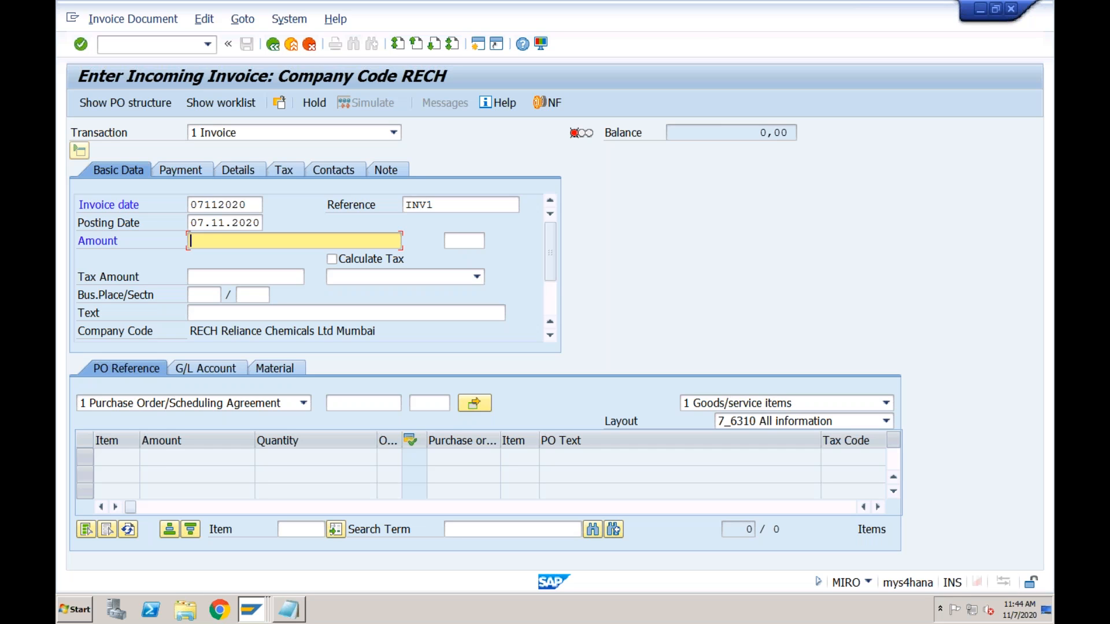
Set the invoice amount to 800, leaving currency, tax amount, business place and text empty
type("800")
key("Tab")
key("Tab")
key("Tab")
key("Tab")
key("Tab")
key("Tab")
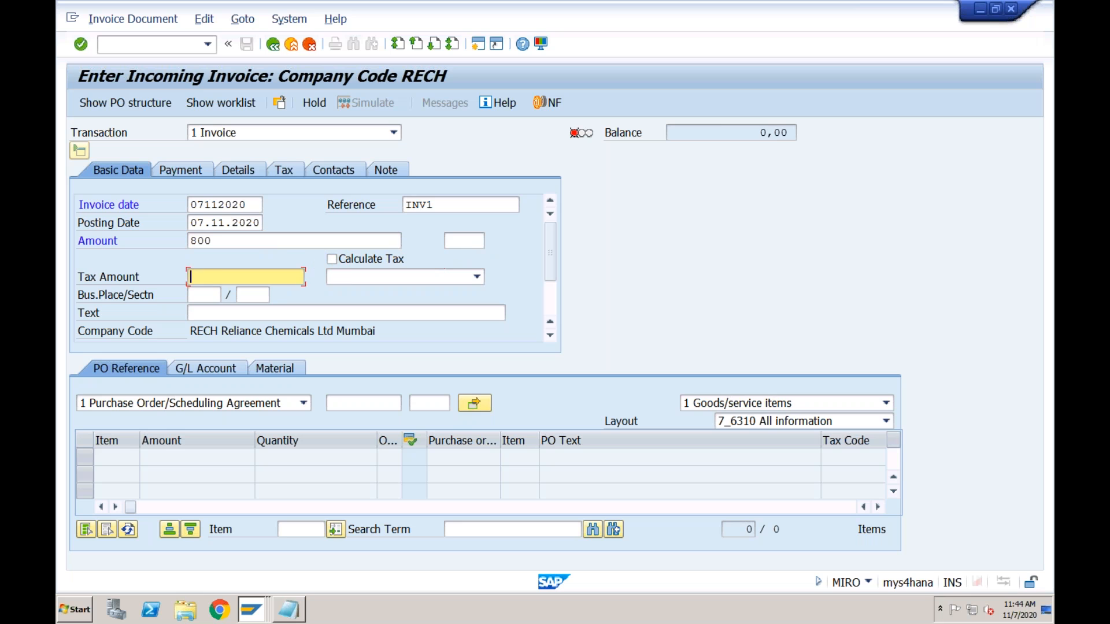
key("Tab")
key("Tab")
key("Tab")
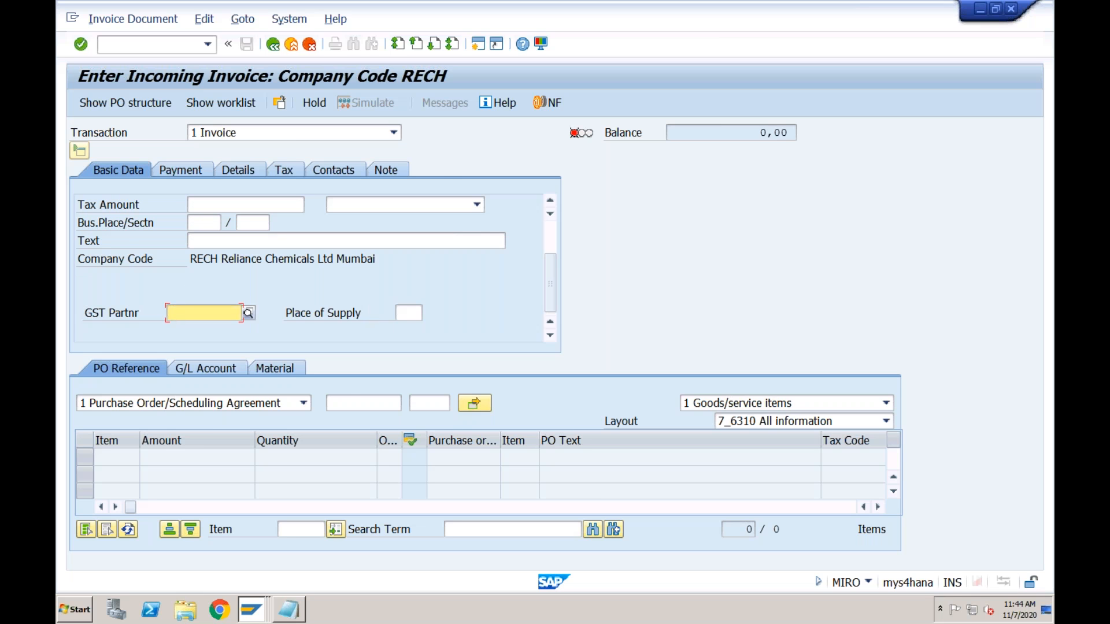
Reference the invoice to the copied framework order number and load its items
left_click(349, 403)
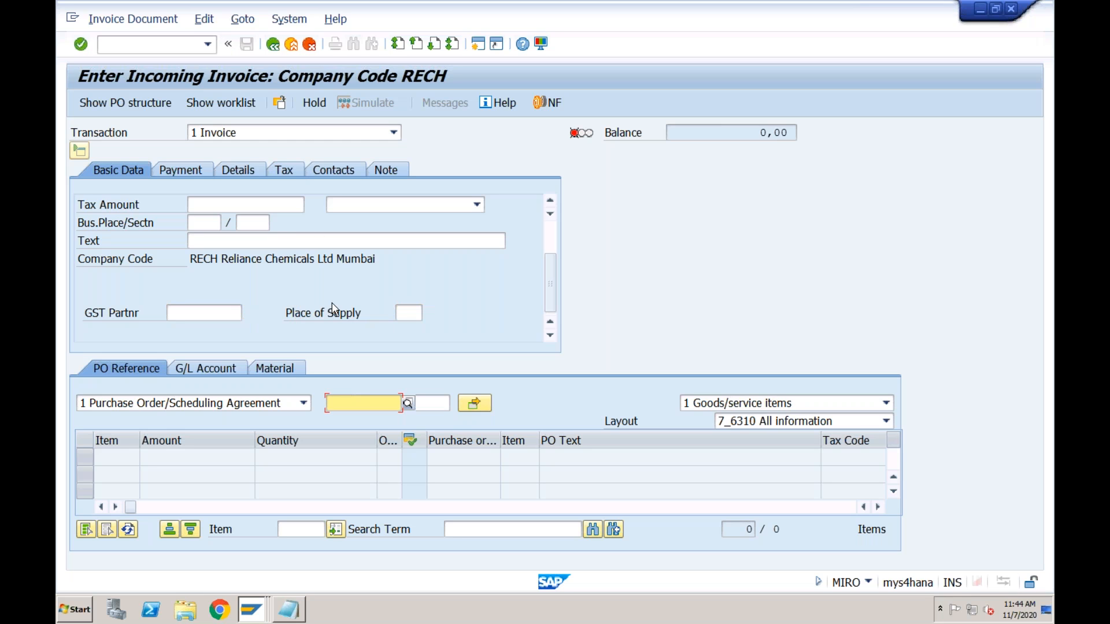
key("ctrl+v")
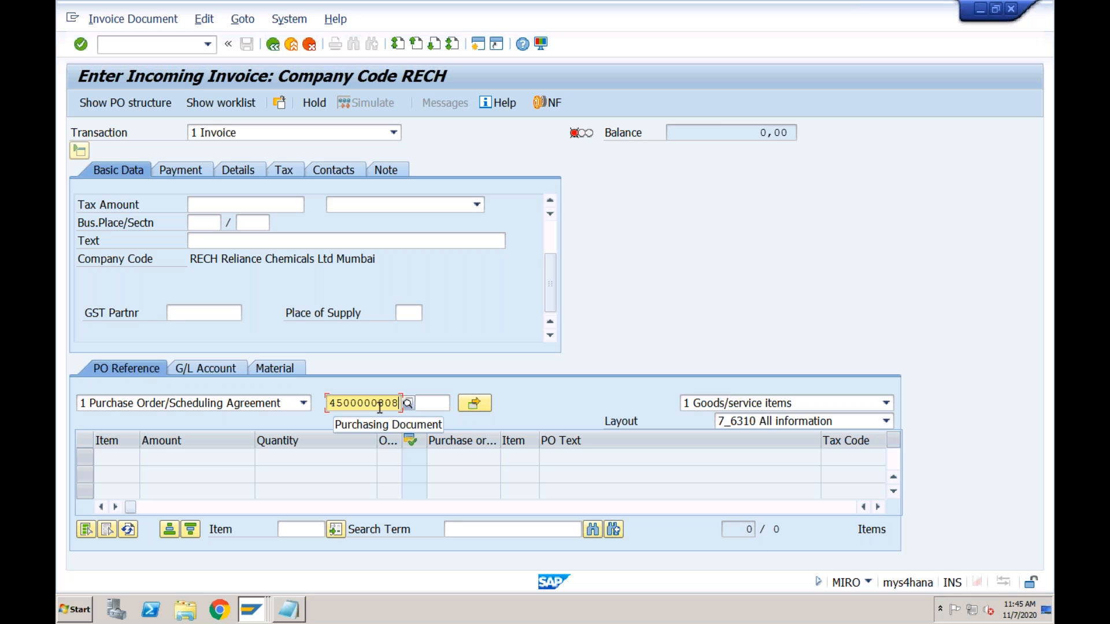
key("Return")
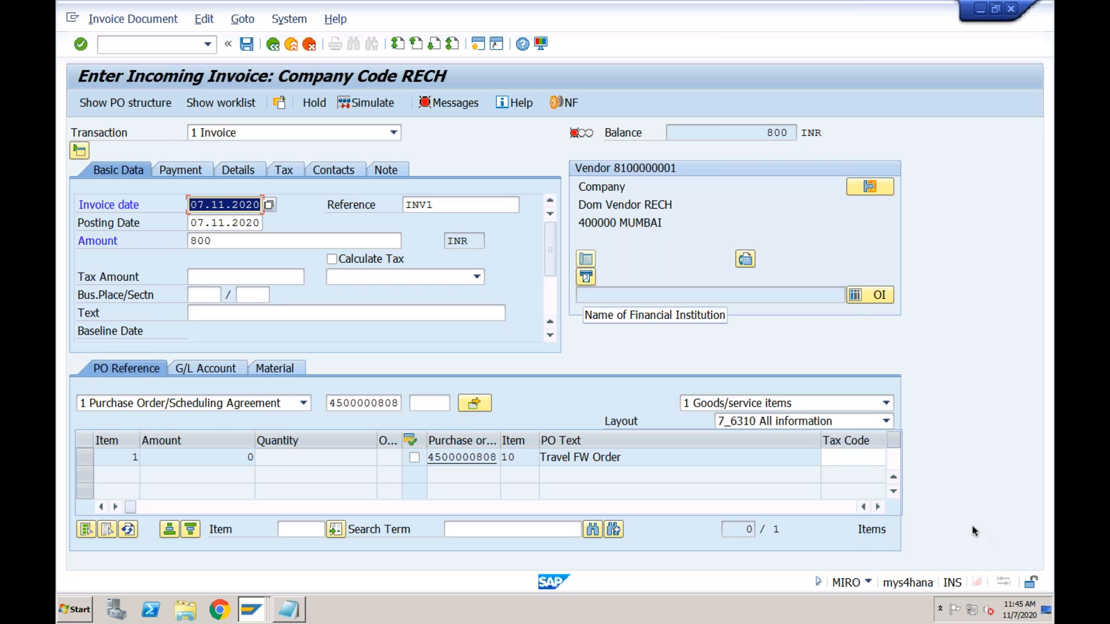
Call up the Travel FW Order item's account assignment and supply 31102020 as the required payment baseline date
left_click(880, 509)
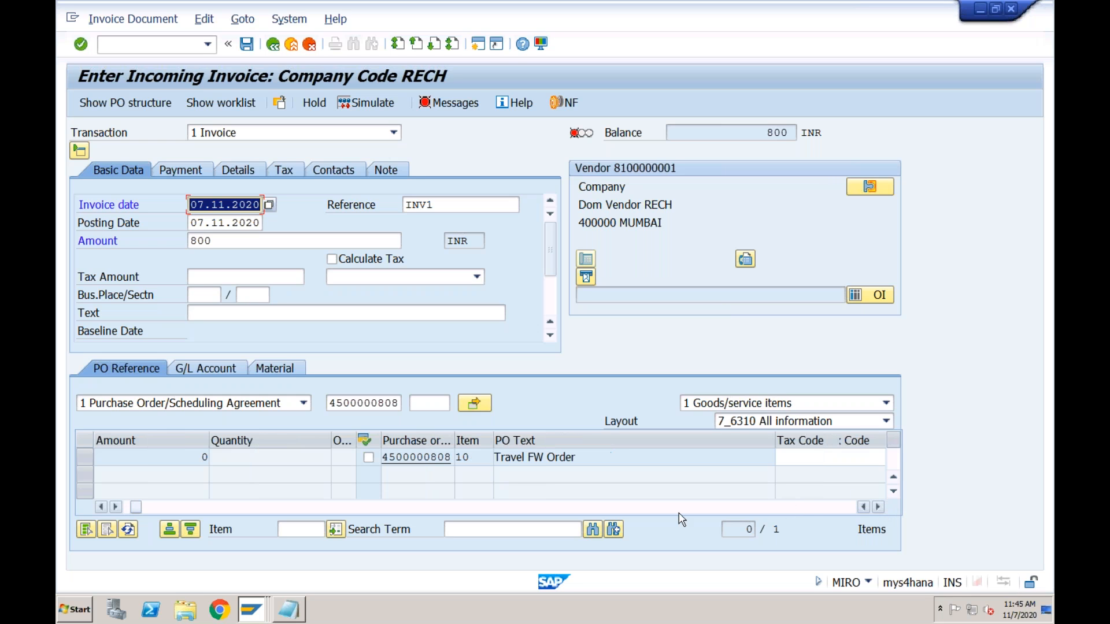
left_click(879, 509)
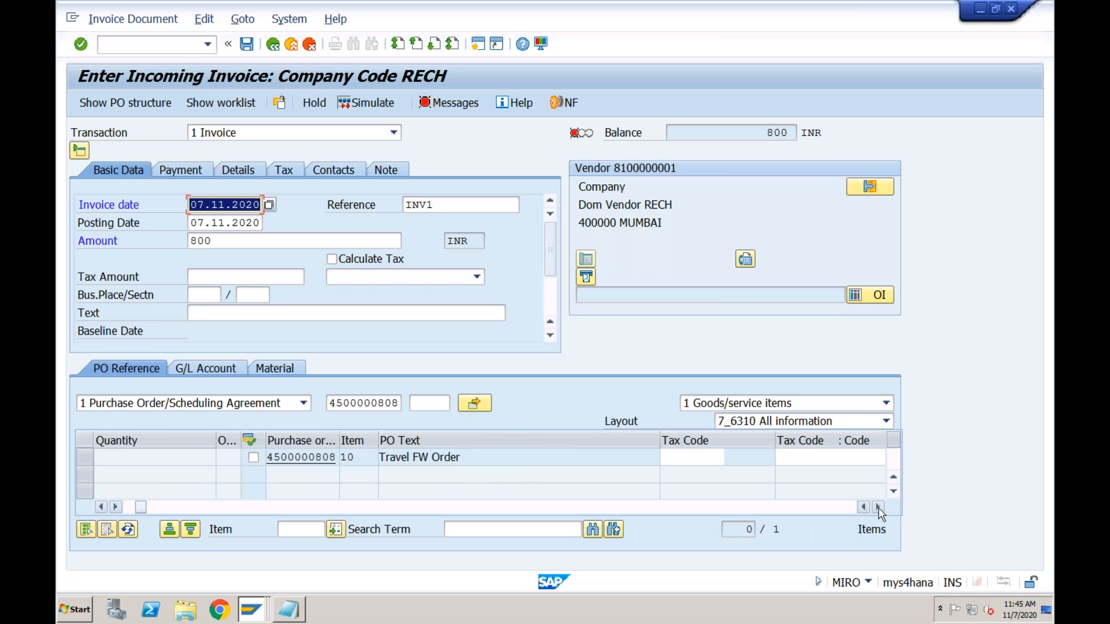
left_click(879, 509)
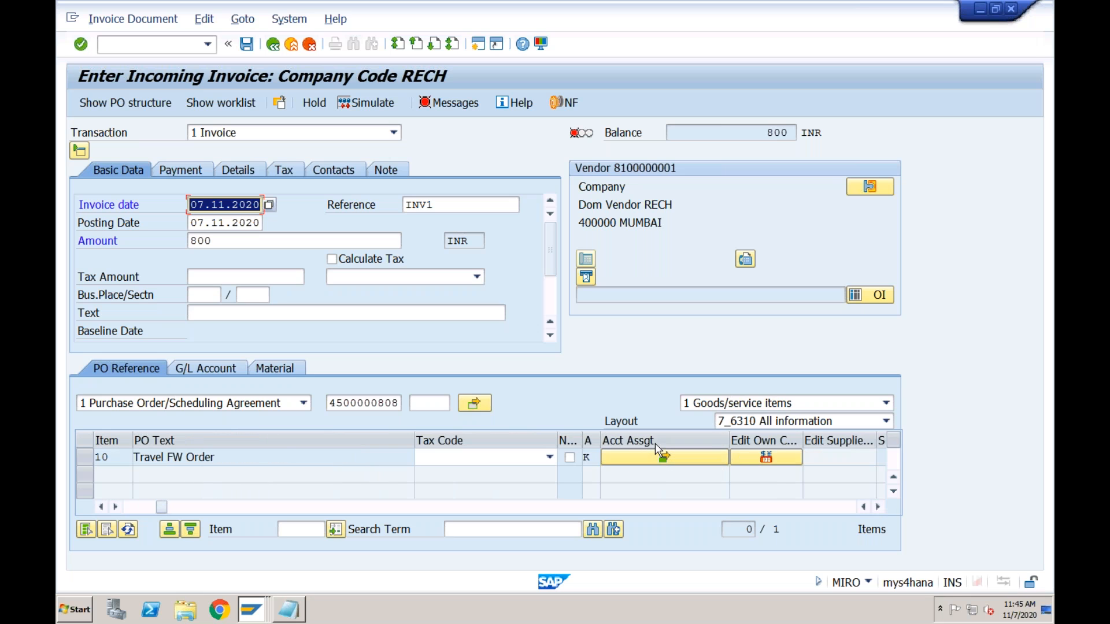
left_click(665, 458)
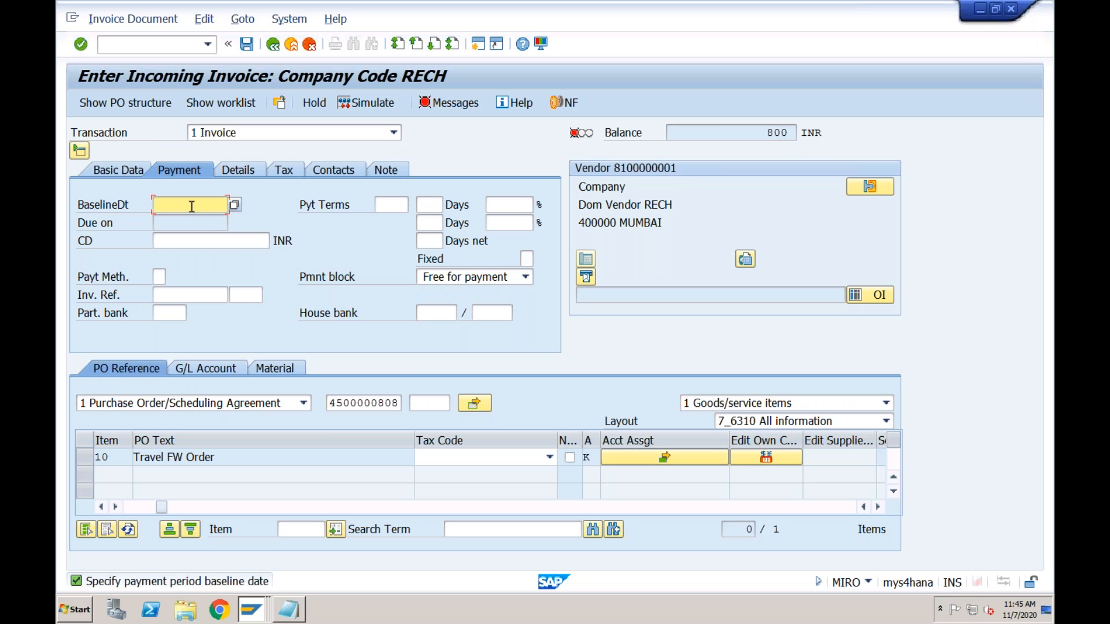
key("space")
key("Down")
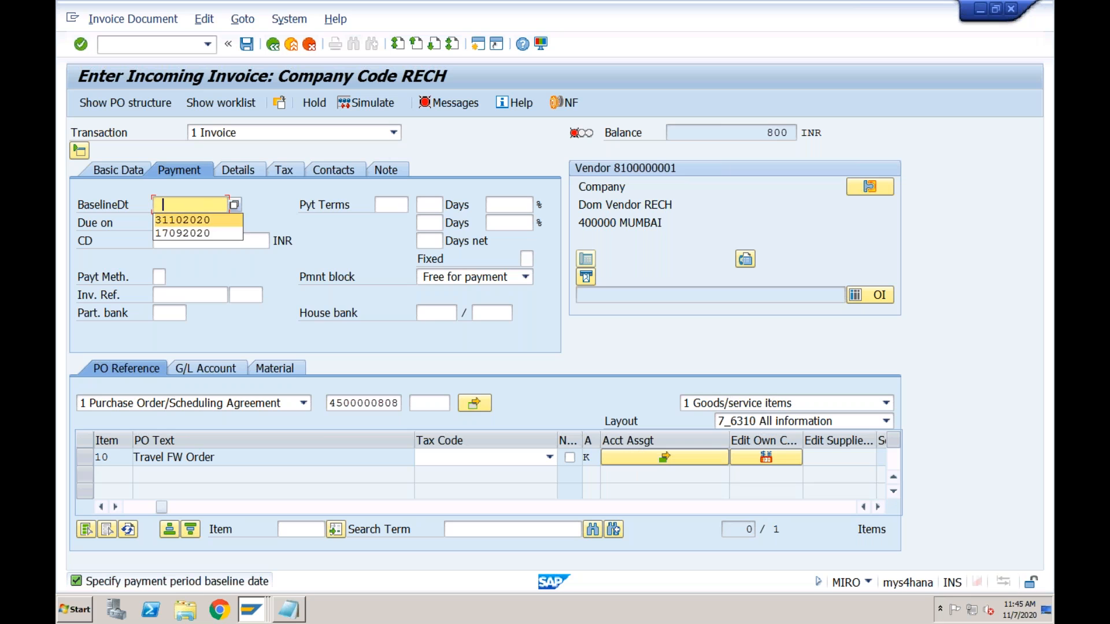
key("Return")
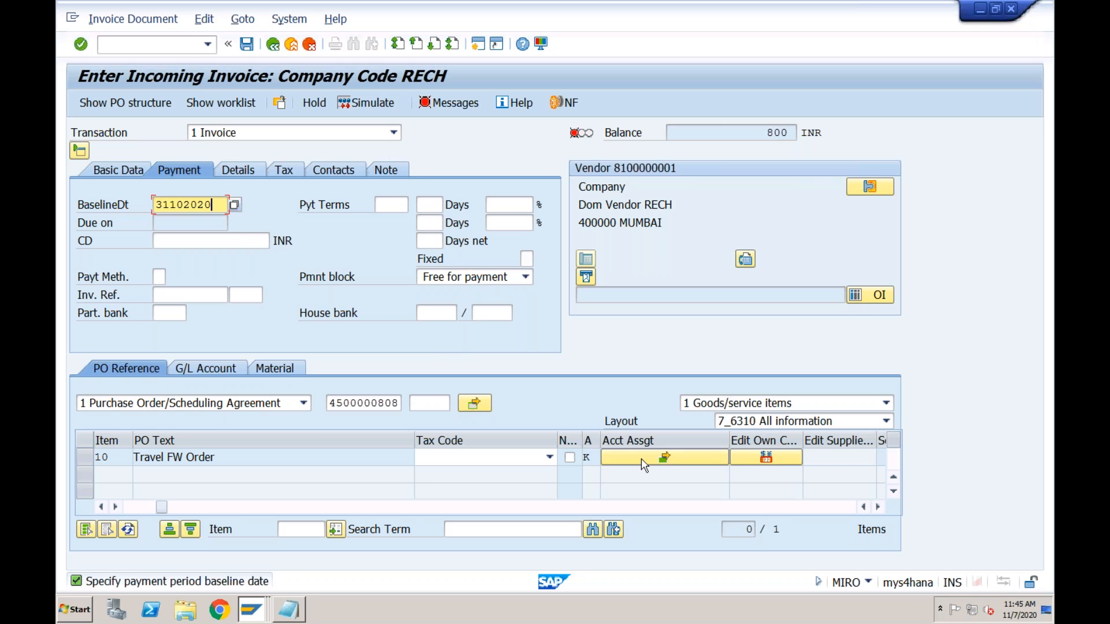
key("Return")
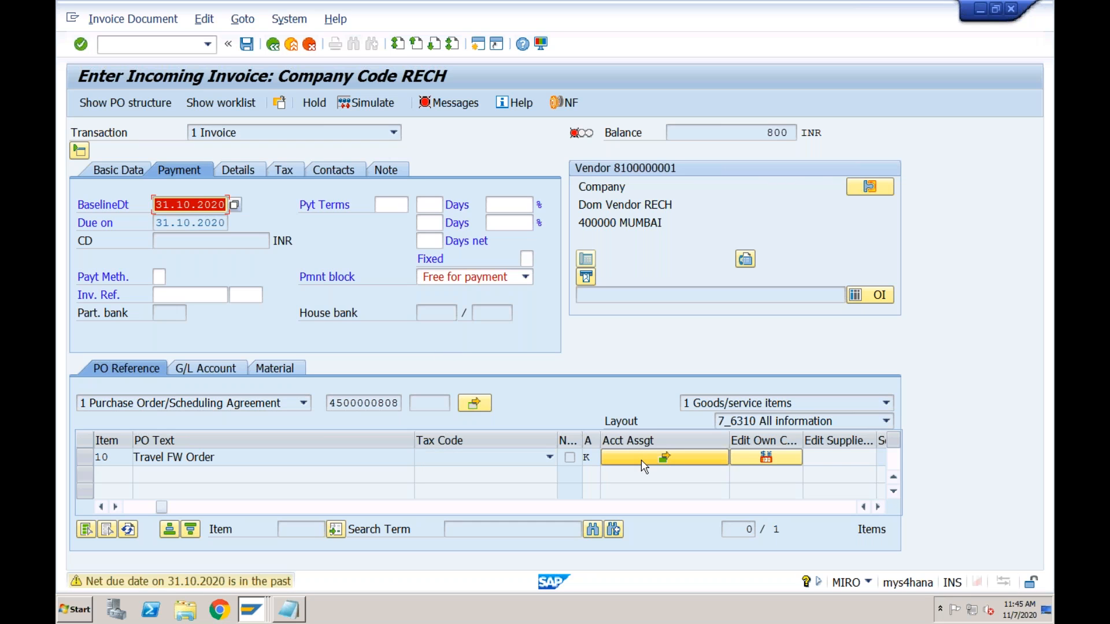
Assign an amount of 800 to G/L account 4000 and cost center ADM-BEN in the Travel FW Order item's account assignment
left_click(640, 458)
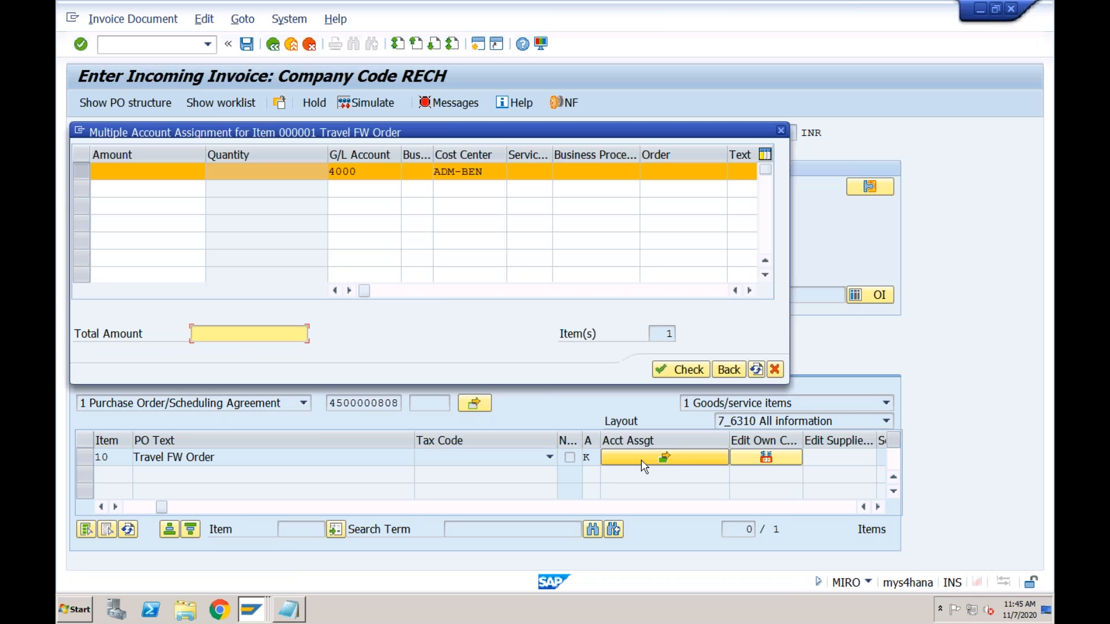
left_click(180, 172)
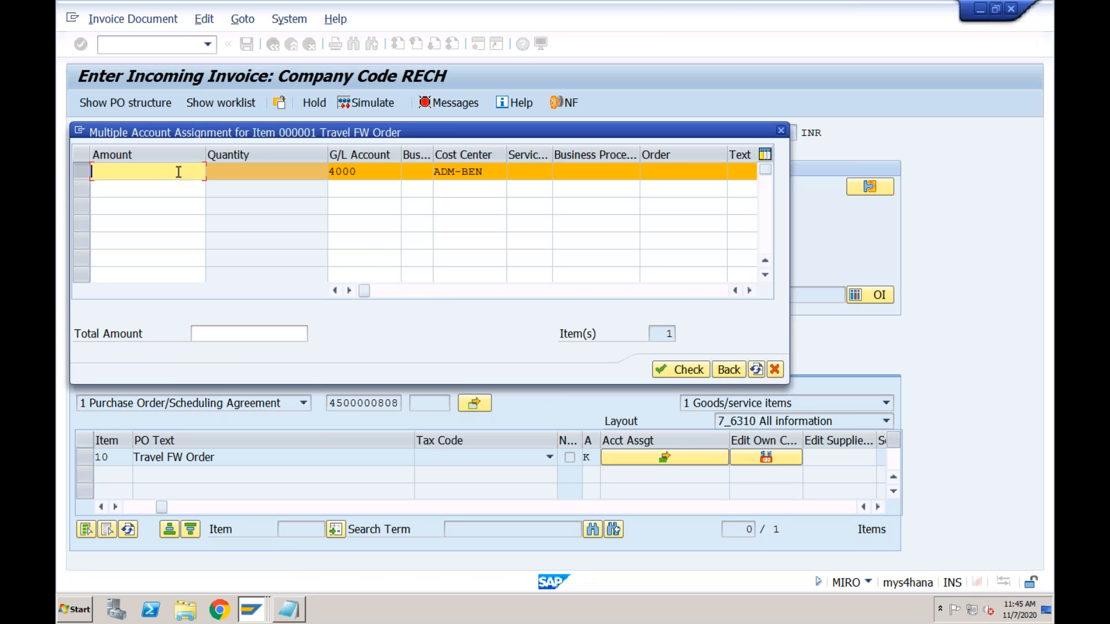
type("800")
left_click(369, 172)
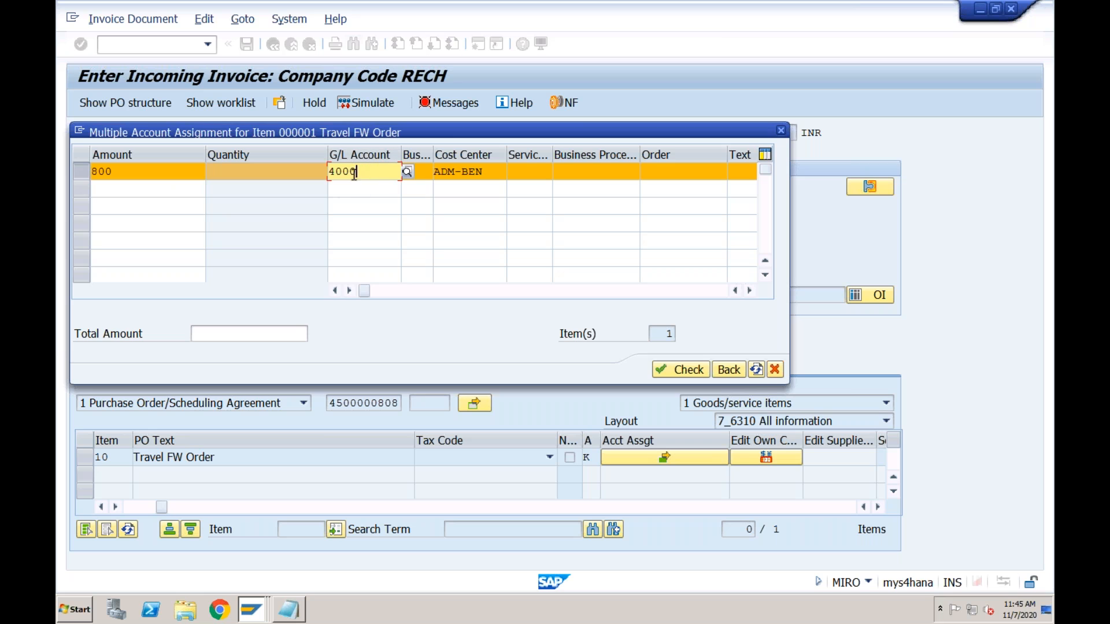
left_click(484, 170)
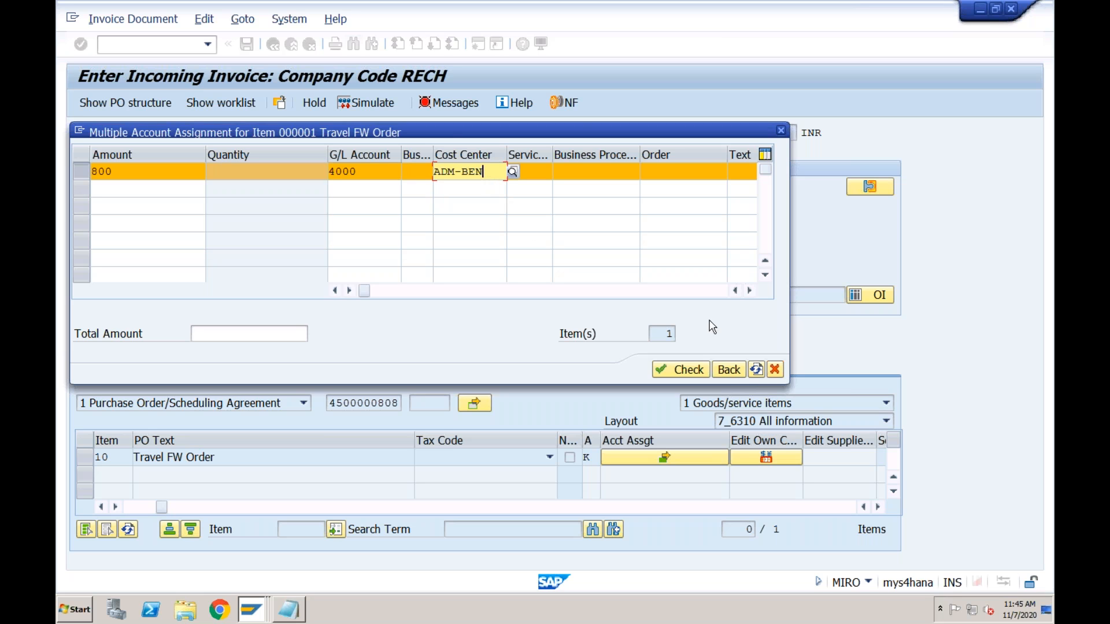
left_click(728, 370)
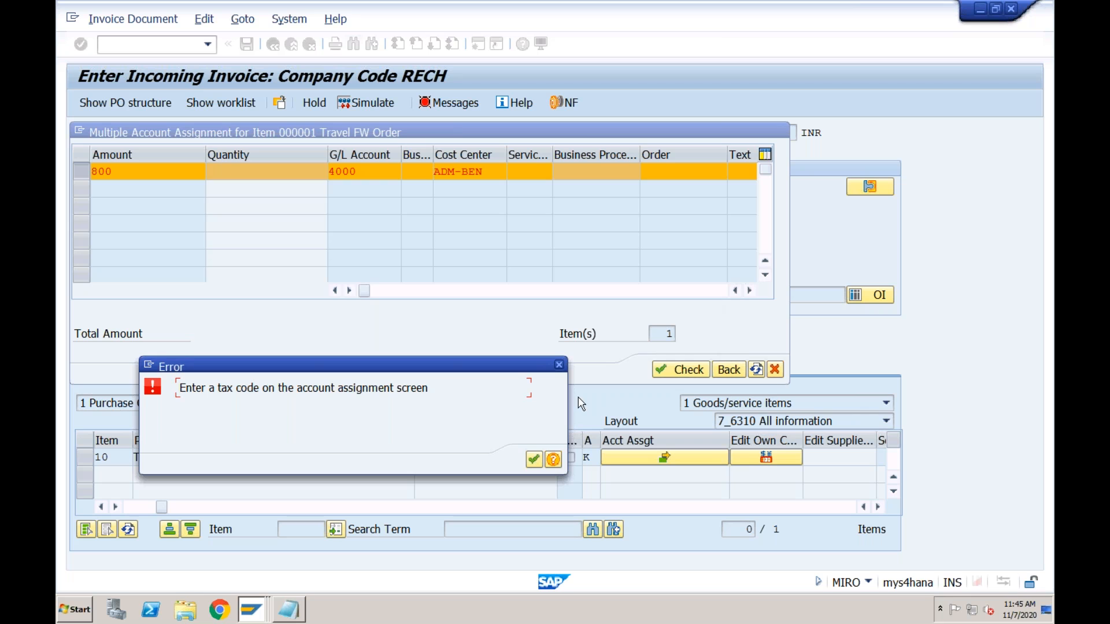
left_click(533, 460)
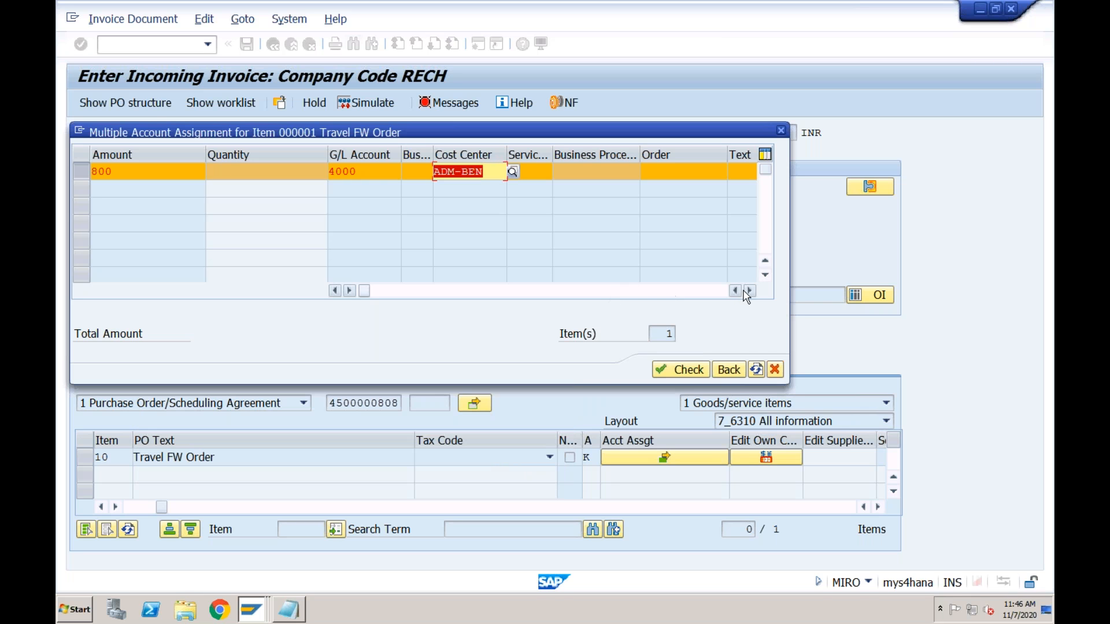
Set the account assignment line's tax code to I0 (0% Input Tax) and apply the assignment to the invoice
left_click(749, 291)
left_click(749, 291)
left_click(749, 291)
left_click(749, 291)
left_click(523, 172)
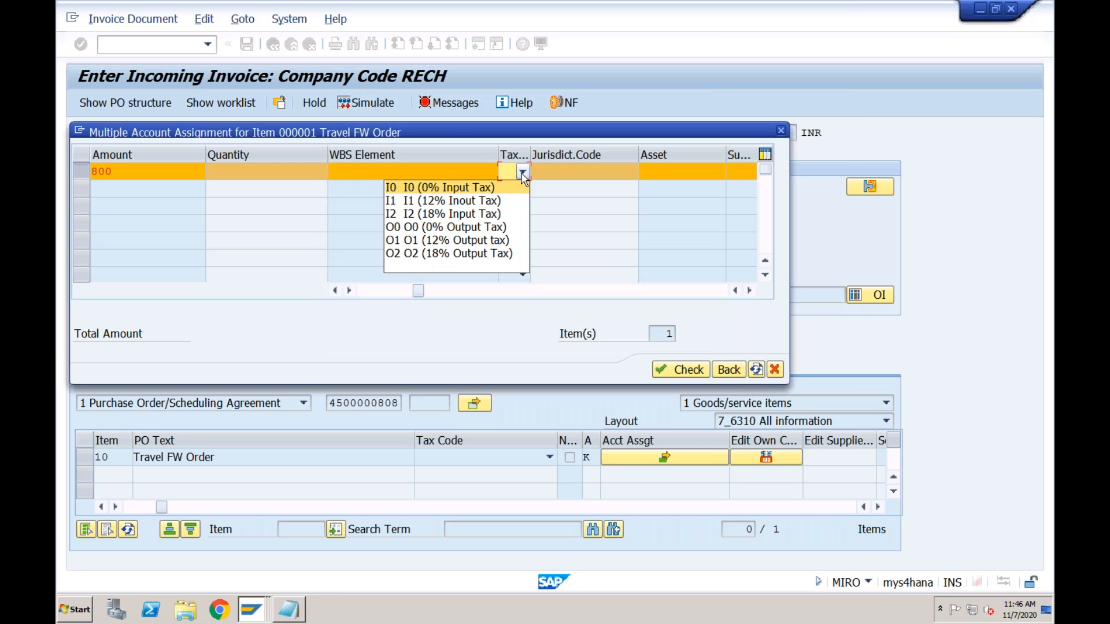
left_click(480, 187)
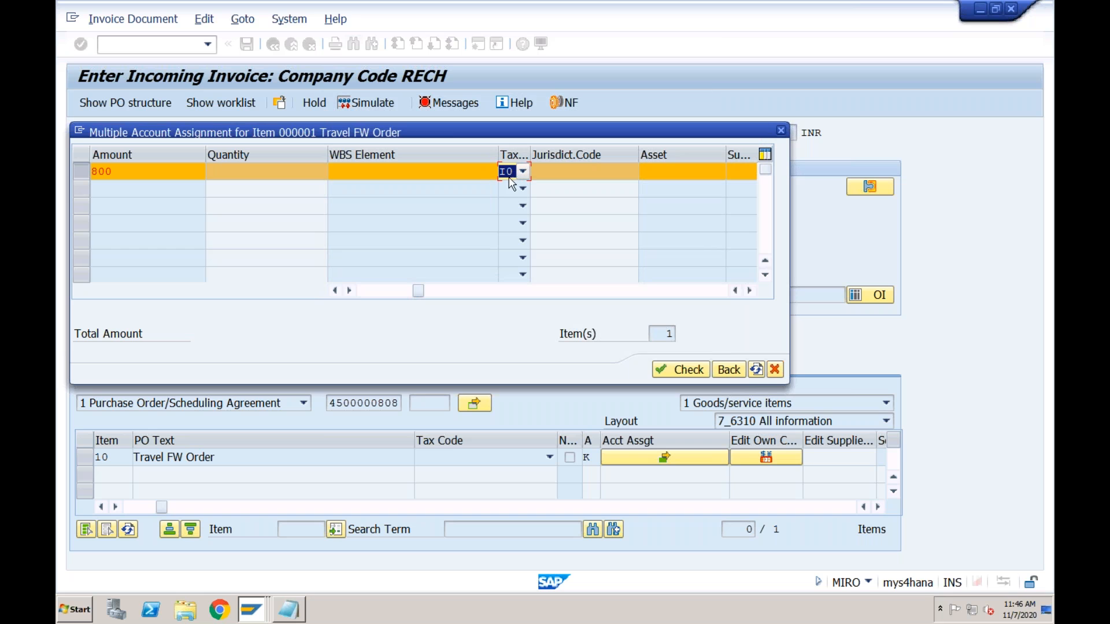
left_click(728, 370)
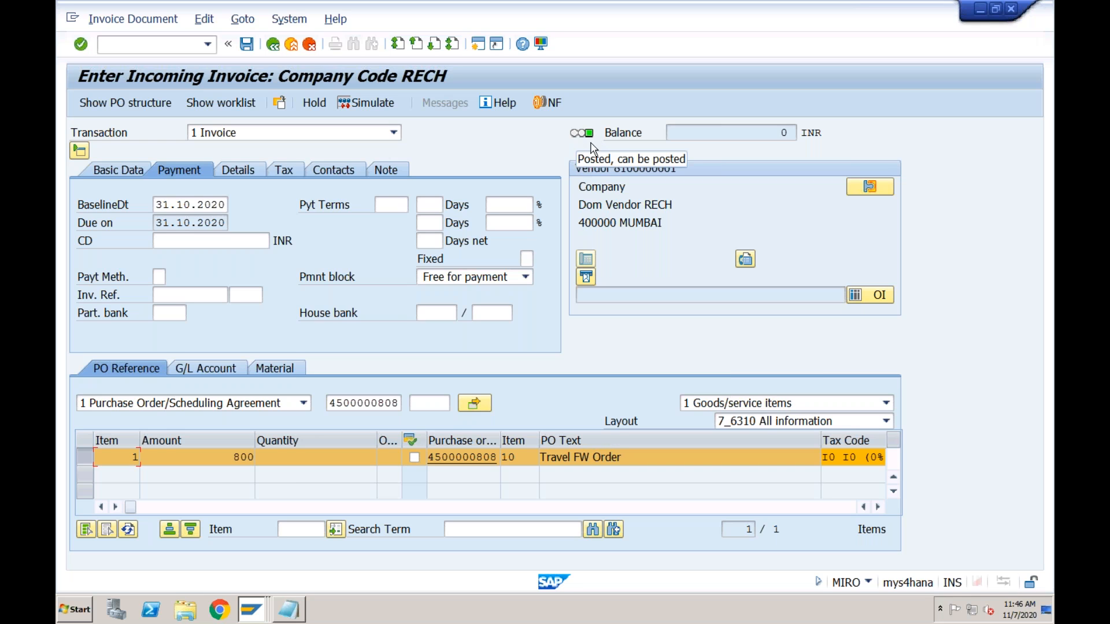
Review the invoice amount in the basic data and post the incoming invoice
left_click(129, 171)
left_click(219, 243)
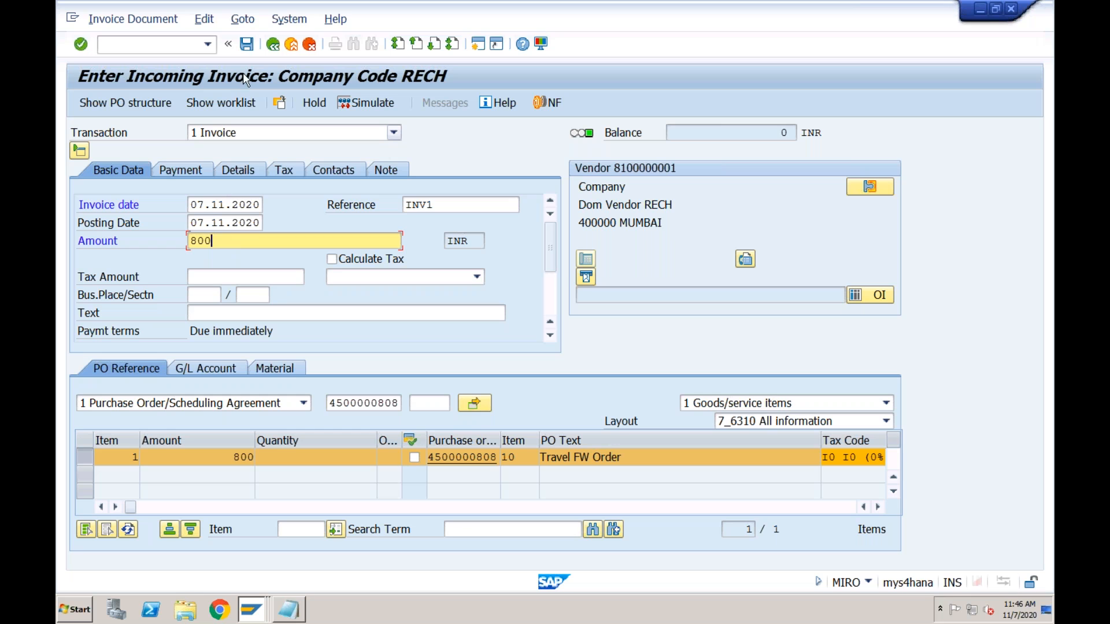
left_click(248, 46)
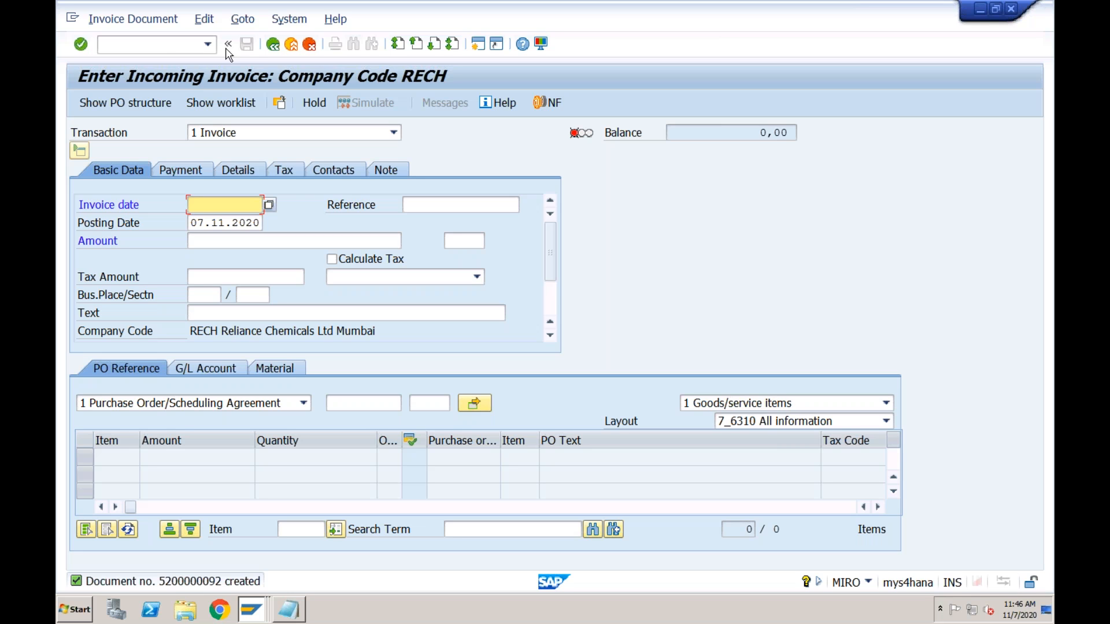
Display the framework order with transaction ME23N and check the invoice amount in the Travel FW Order item's purchase order history
left_click(173, 48)
type("/nme23n")
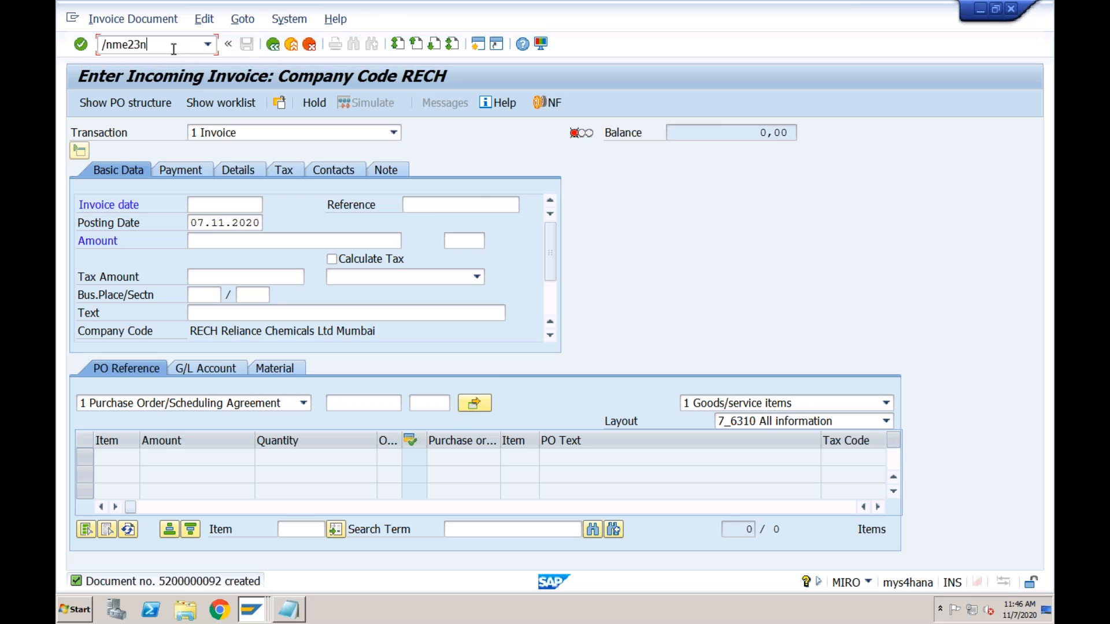
key("Return")
left_click(298, 134)
left_click(847, 385)
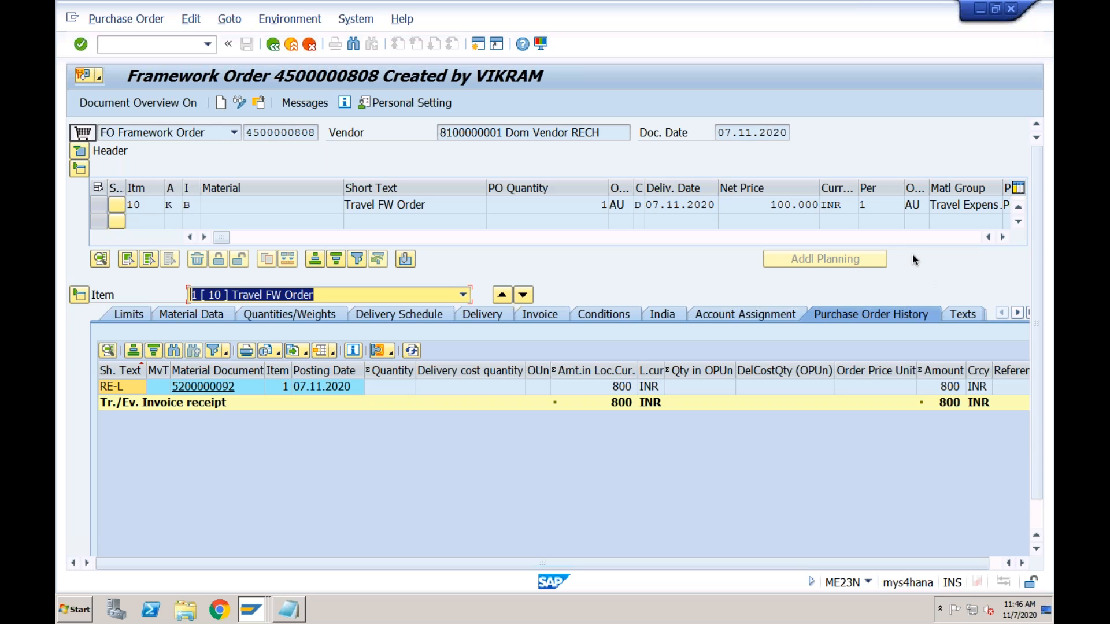
left_click(614, 386)
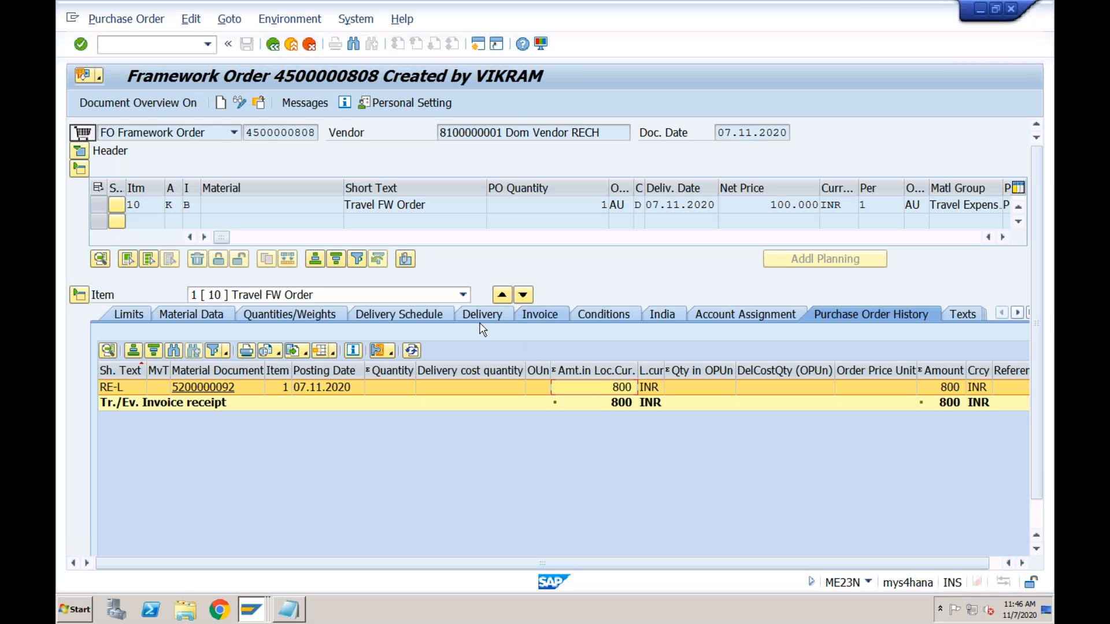
Check the Travel FW Order item's overall limit in its limits data
left_click(128, 314)
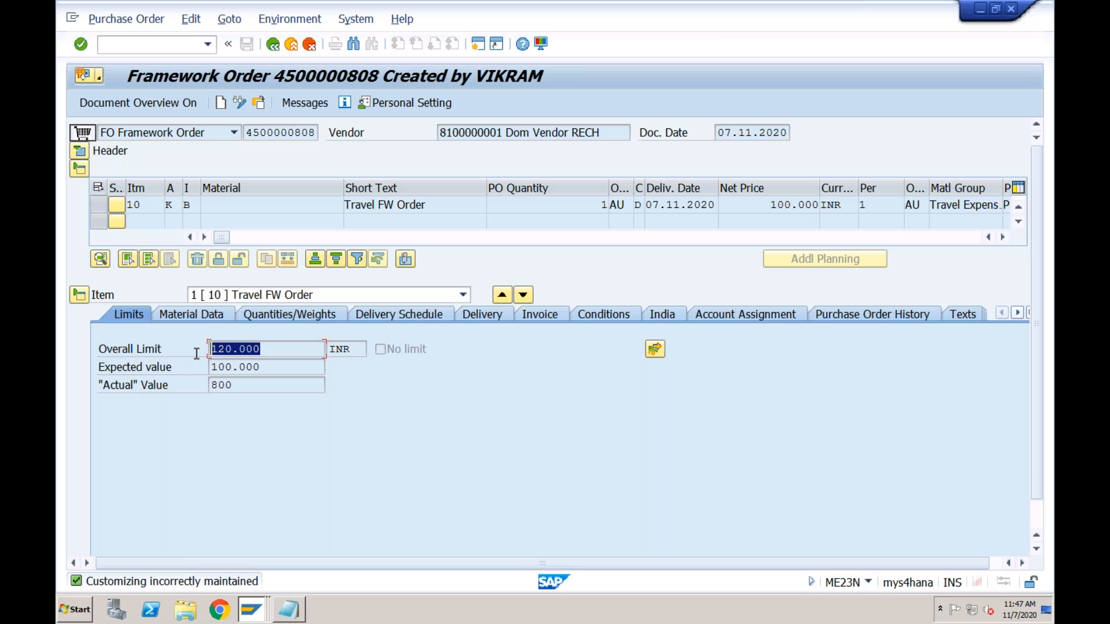
left_click(265, 347)
left_click(270, 350)
Start a new incoming invoice with transaction MIRO, with invoice date 07112020 and reference inv2
left_click(177, 46)
type("/nmiro")
key("Return")
type("07112020")
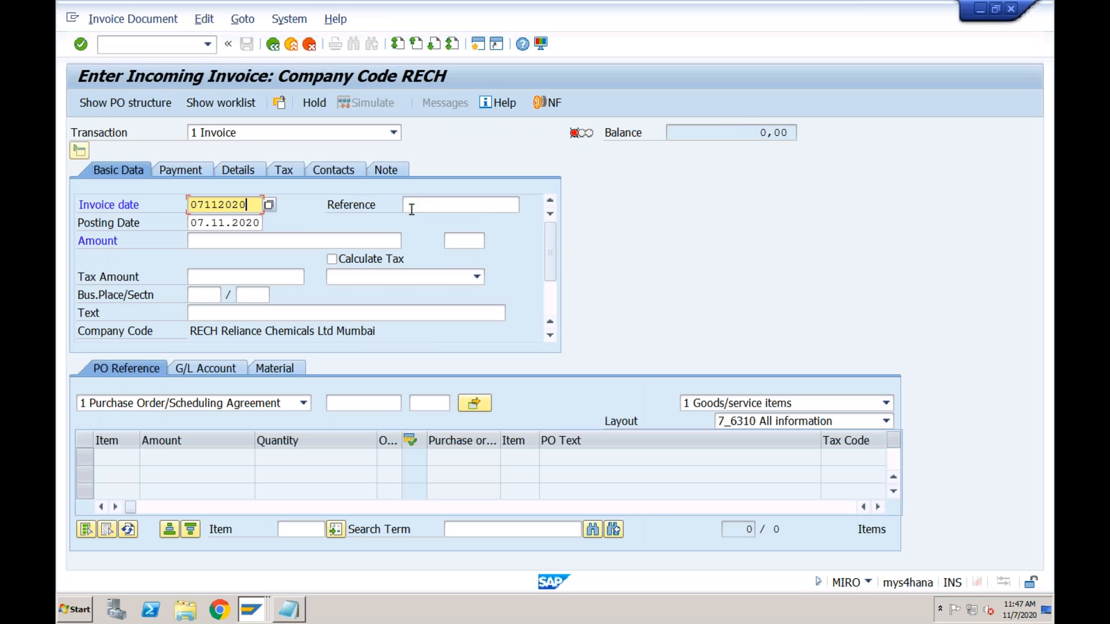
left_click(412, 205)
type("inv2")
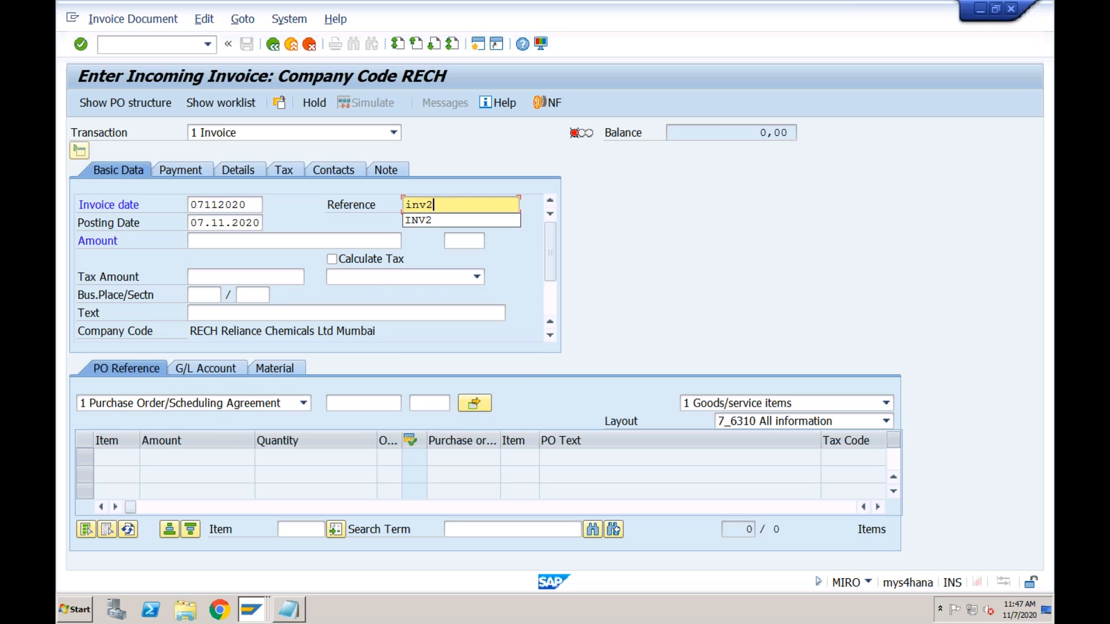
Load the same framework order's item into the new invoice and set the invoice amount to 120.000
left_click(335, 403)
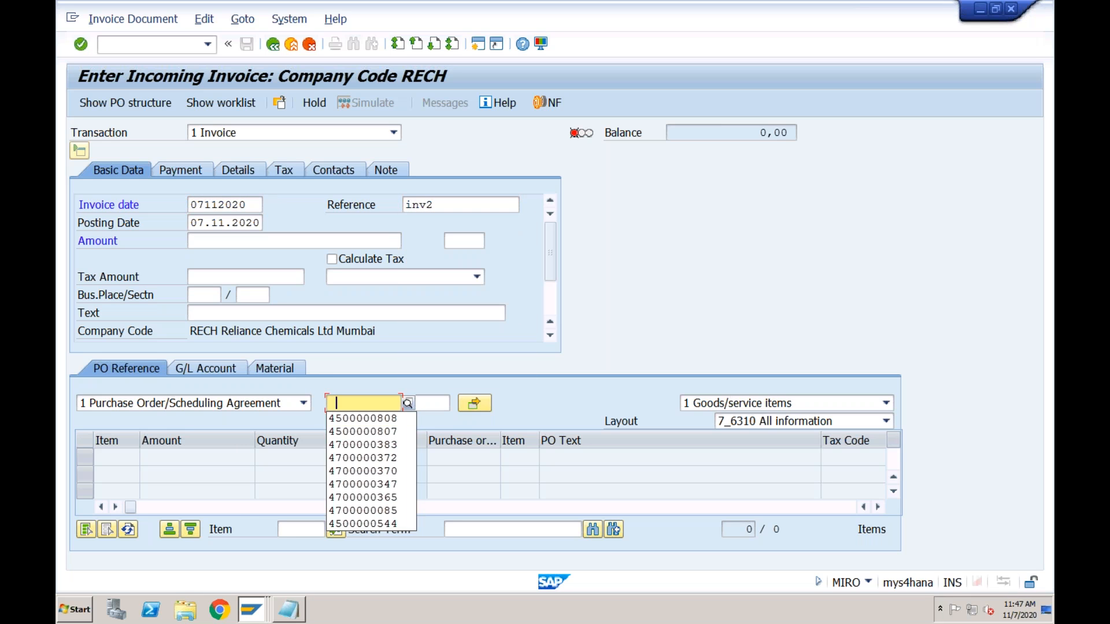
left_click(363, 418)
key("Return")
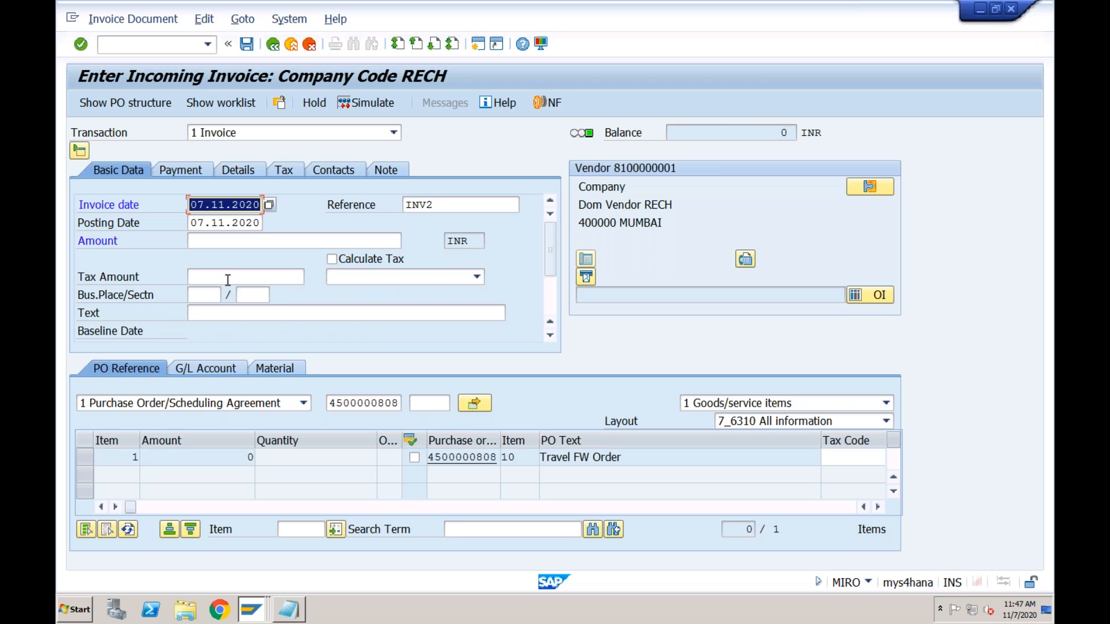
left_click(228, 242)
type("120.000")
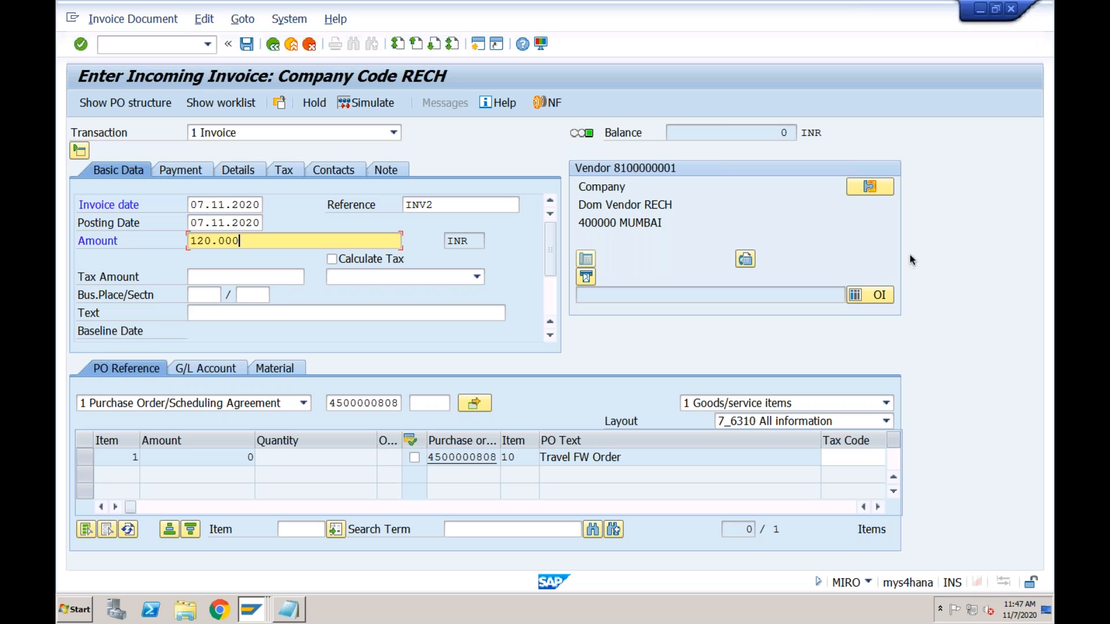
Call up the Travel FW Order item's account assignment and supply 31.10.2020 as the required payment baseline date
left_click(877, 507)
left_click(878, 507)
key("Return")
key("Down")
key("Down")
key("Return")
key("Return")
key("Return")
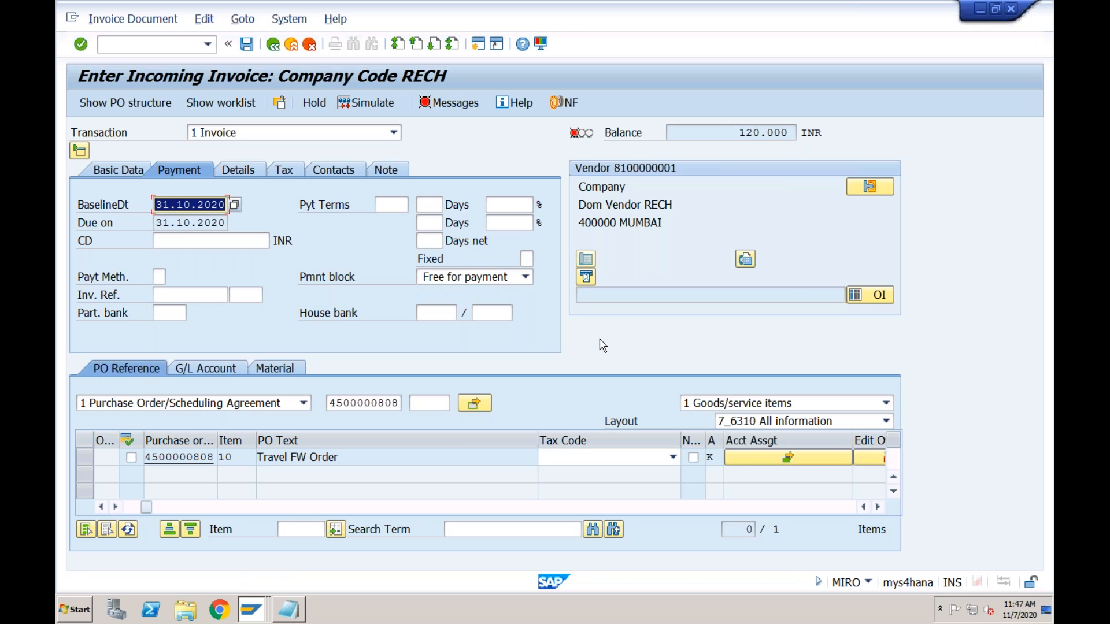
Enter an amount of 120.000 on the Travel FW Order item's account assignment line
left_click(788, 457)
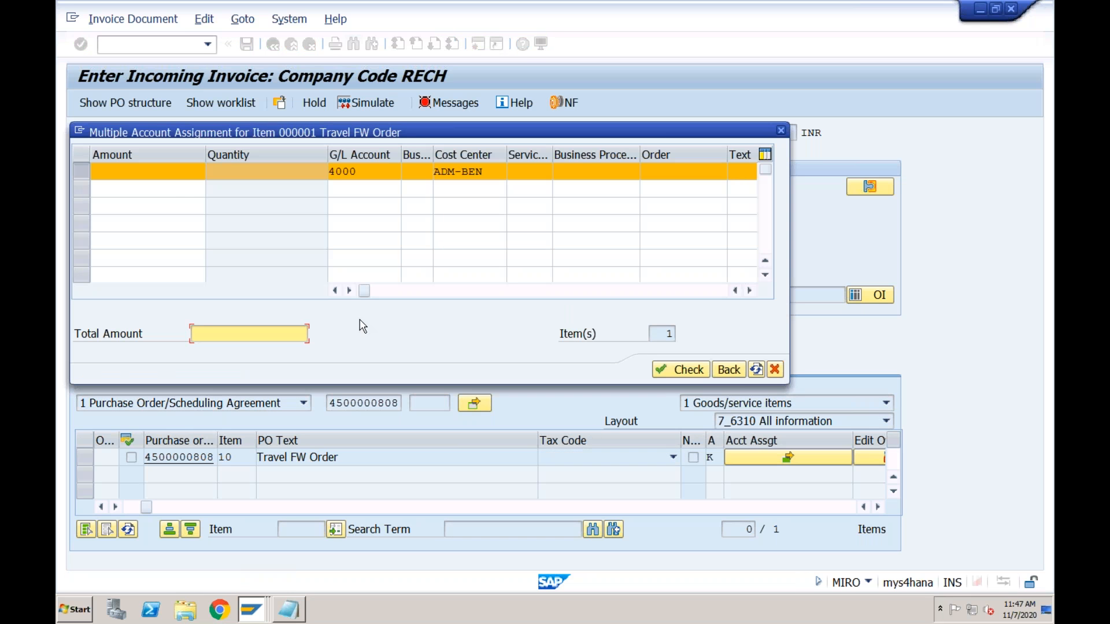
left_click(166, 176)
type("120.000")
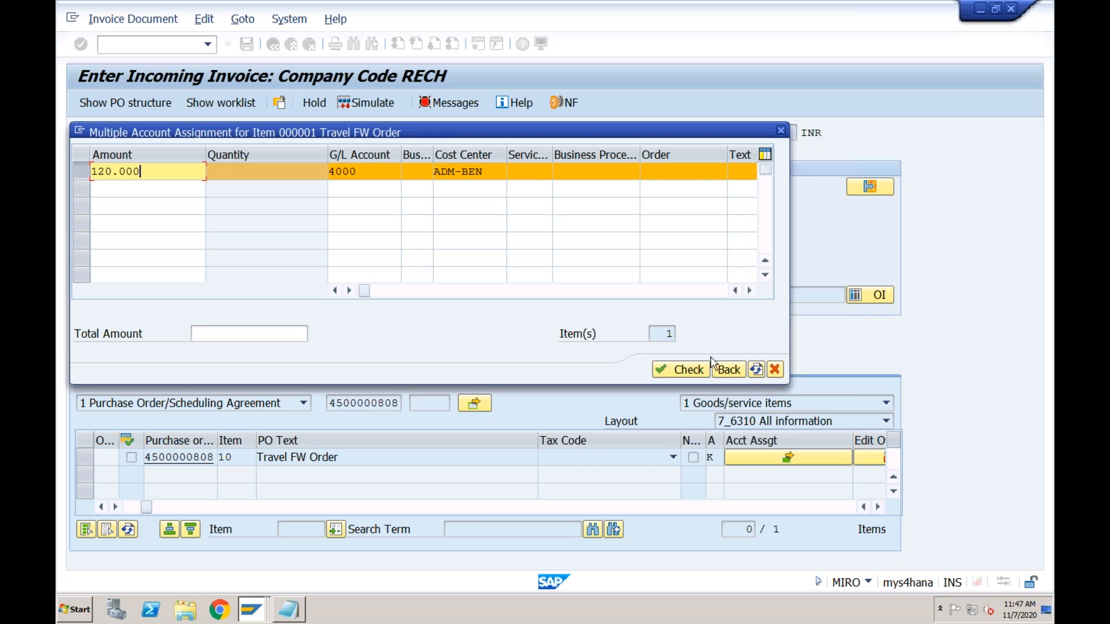
Set the tax code of the 120.000 account assignment line to I0 (0% Input Tax)
left_click(750, 291)
left_click(750, 291)
left_click(750, 290)
left_click(751, 291)
left_click(750, 290)
left_click(750, 291)
left_click(751, 291)
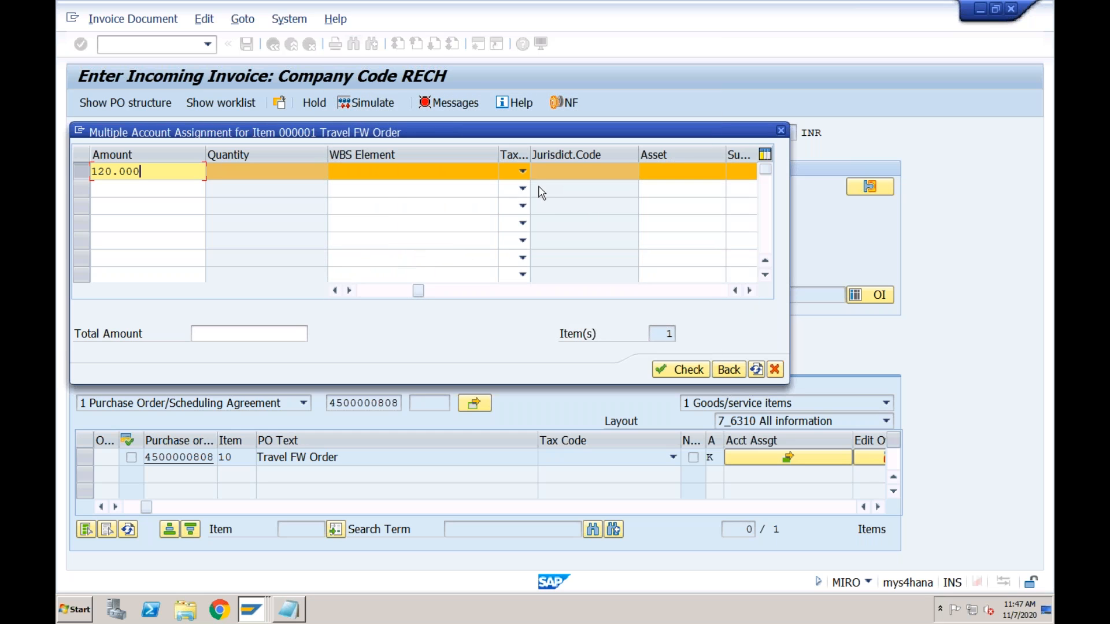
left_click(523, 171)
left_click(496, 188)
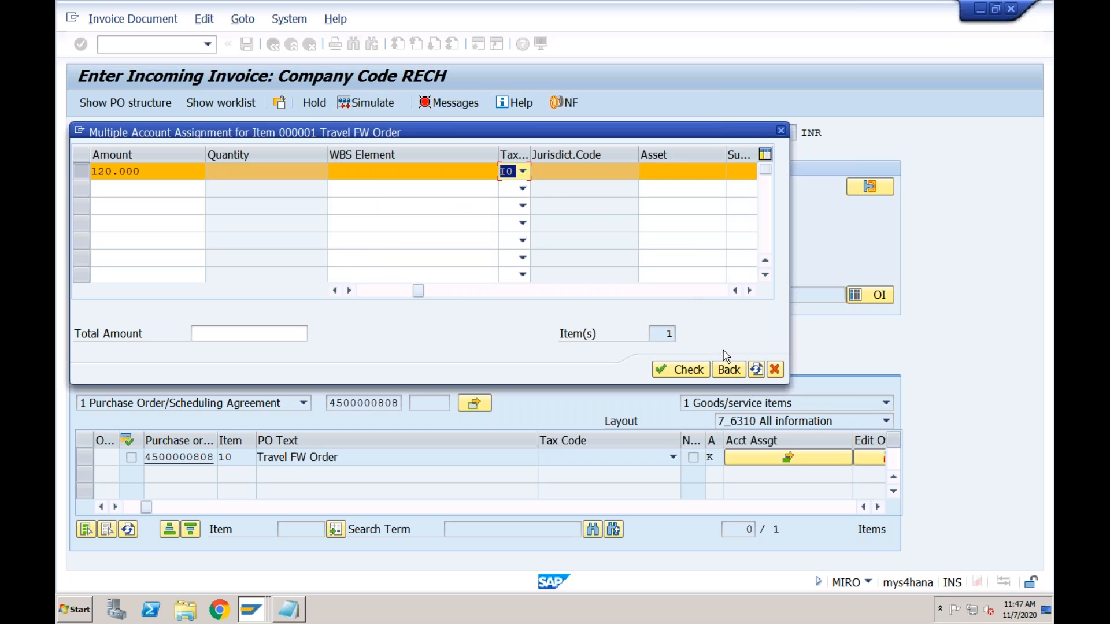
Apply the 120.000 account assignment to the second invoice and post the invoice
left_click(730, 371)
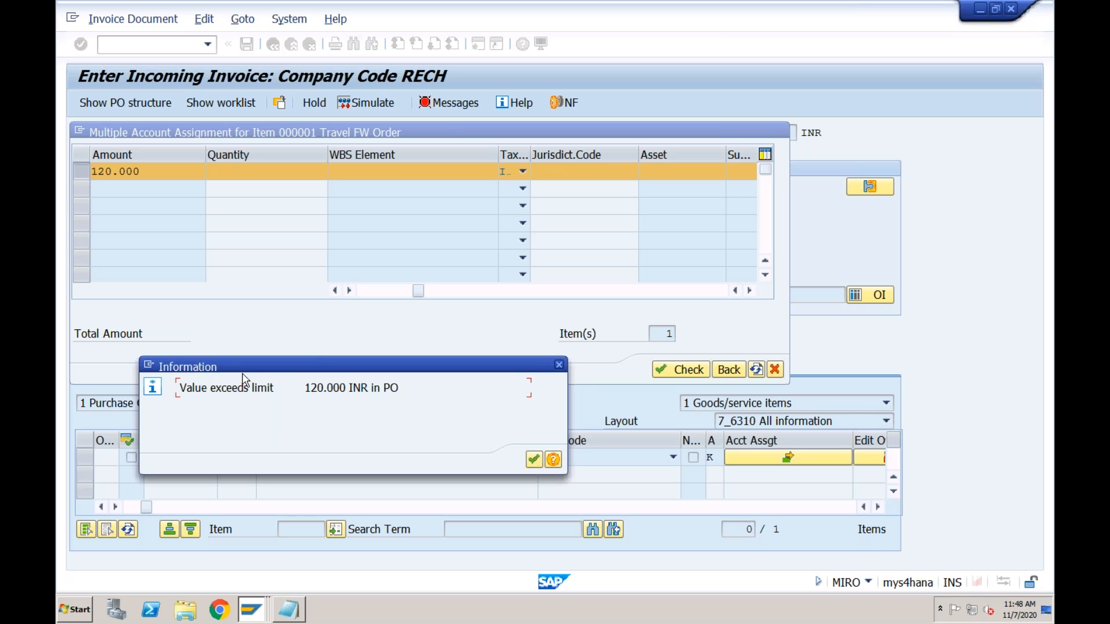
left_click(534, 460)
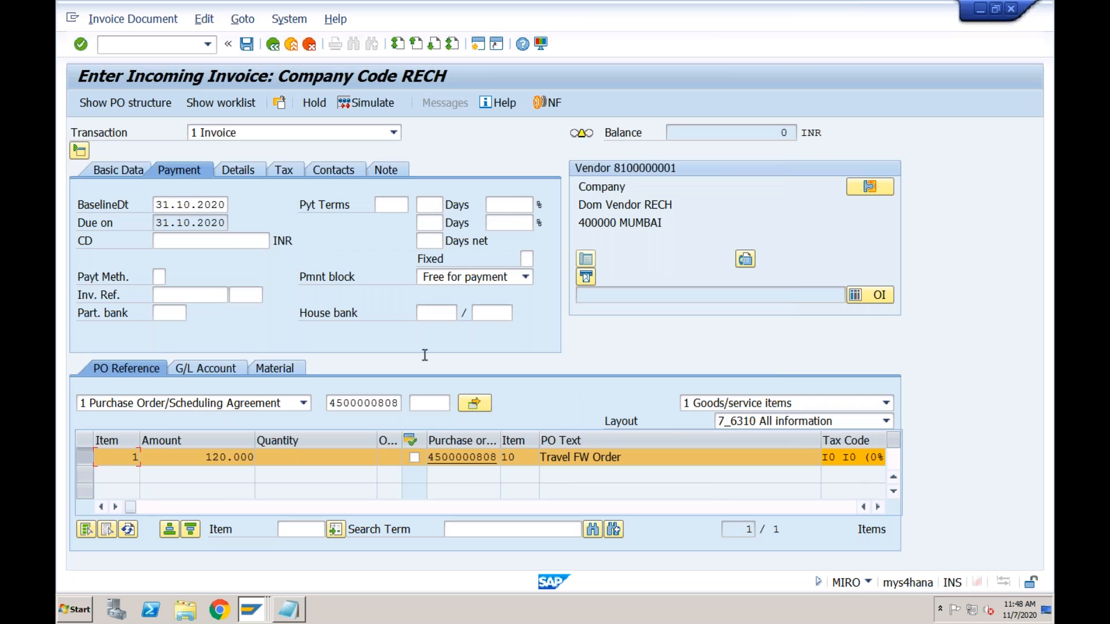
left_click(249, 46)
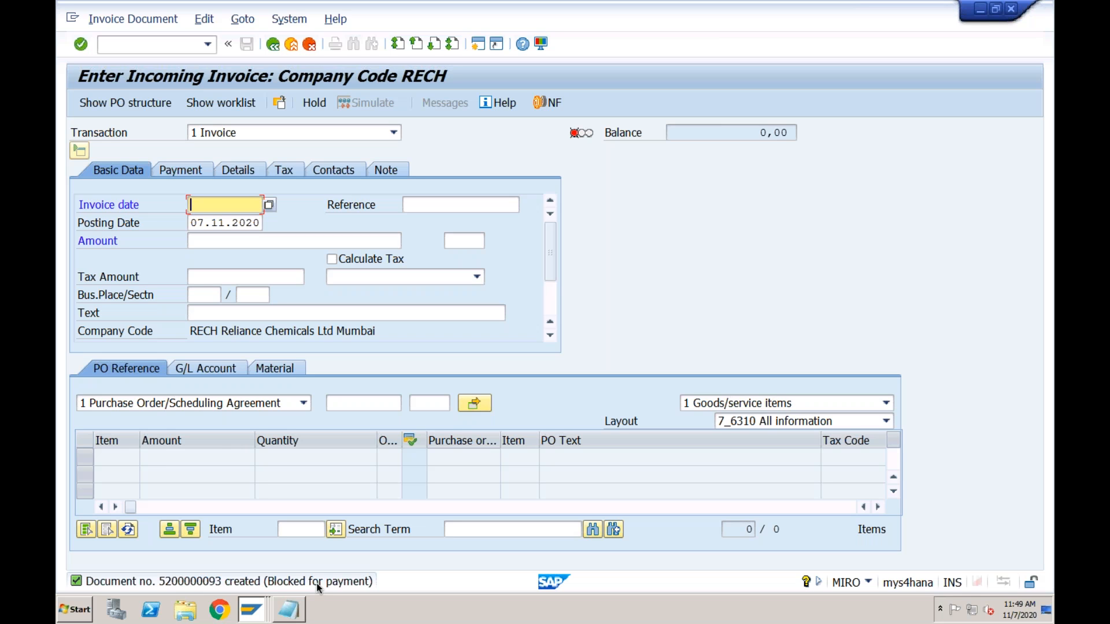
left_click(173, 42)
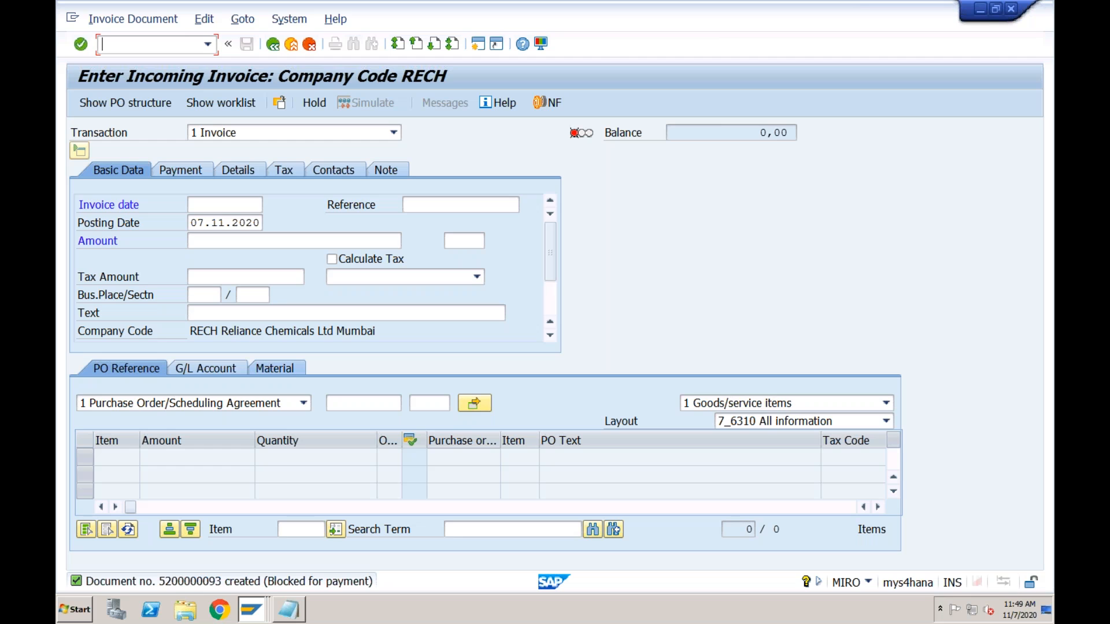
type("/nf")
key("BackSpace")
left_click(292, 45)
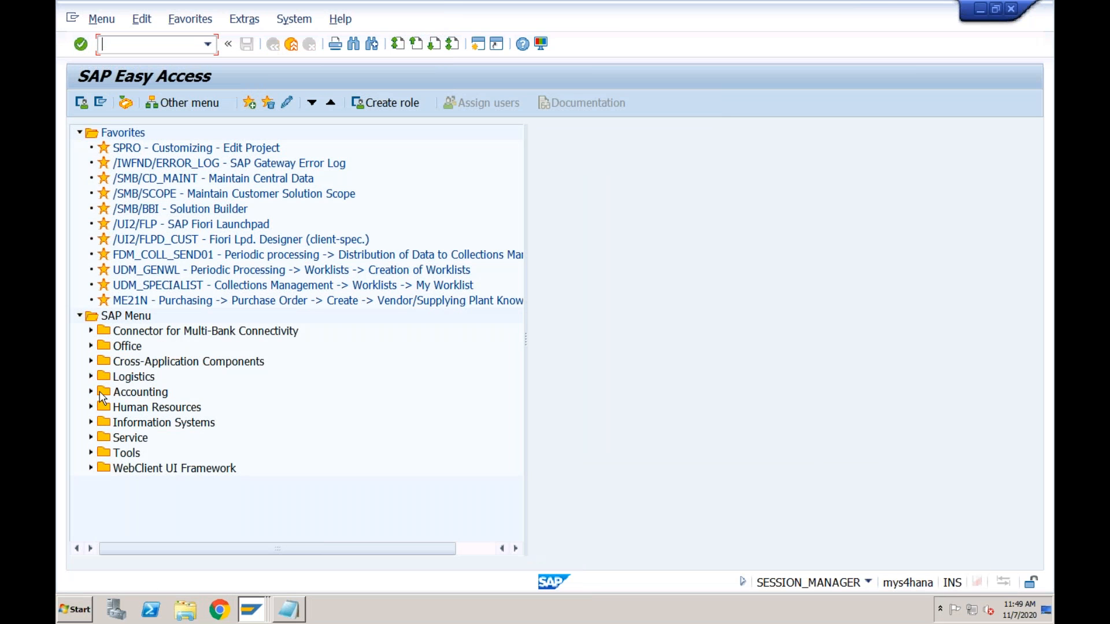
left_click(91, 394)
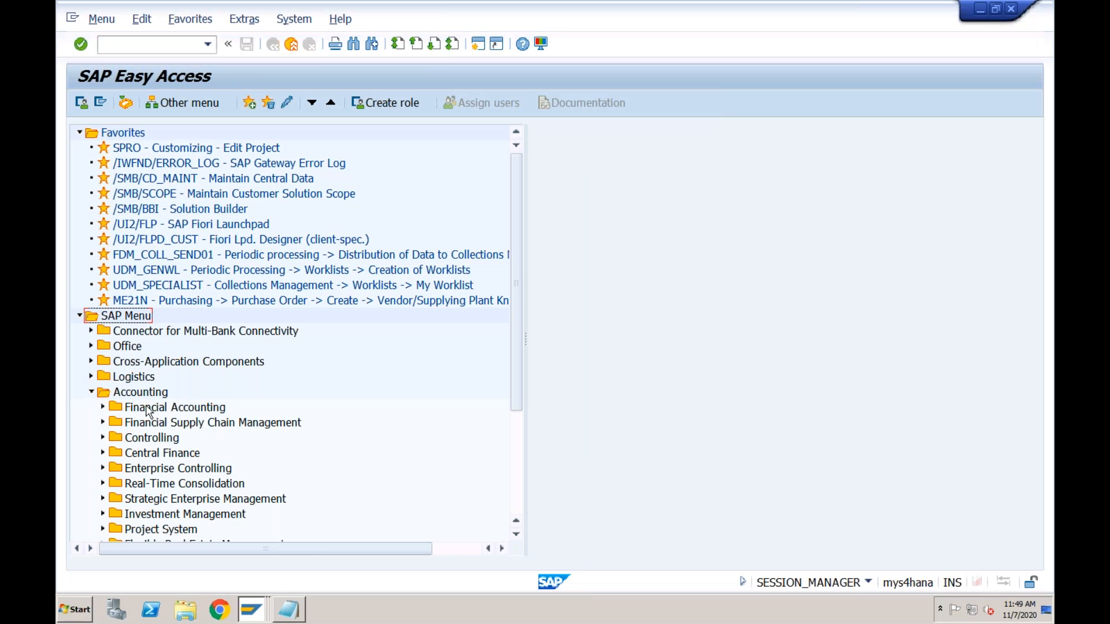
Reopen the framework order with transaction ME23N and examine the purchase order history for both posted invoices
left_click(176, 45)
type("/nme23n")
key("Return")
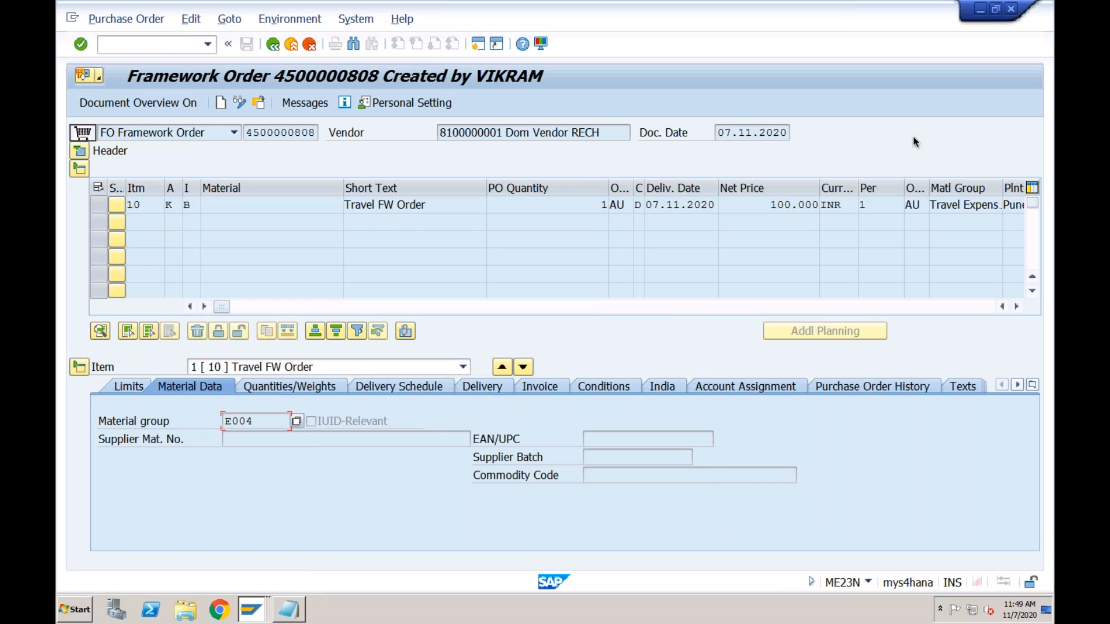
left_click(871, 387)
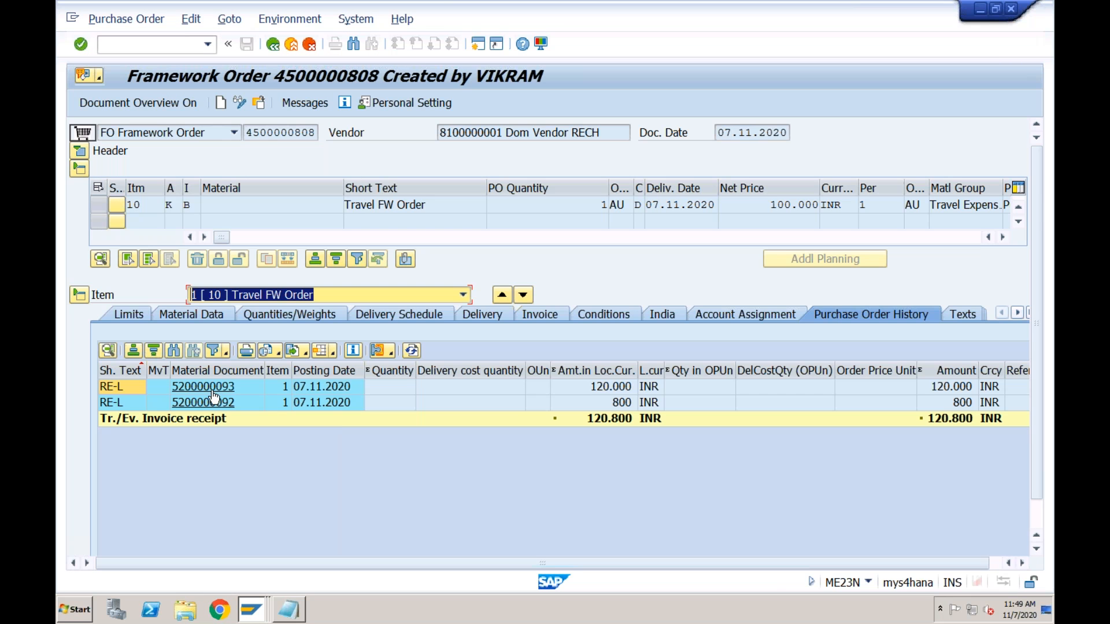
Open the accounting document of the 120.000 invoice from the purchase order history and check the vendor line item's payment block
left_click(211, 392)
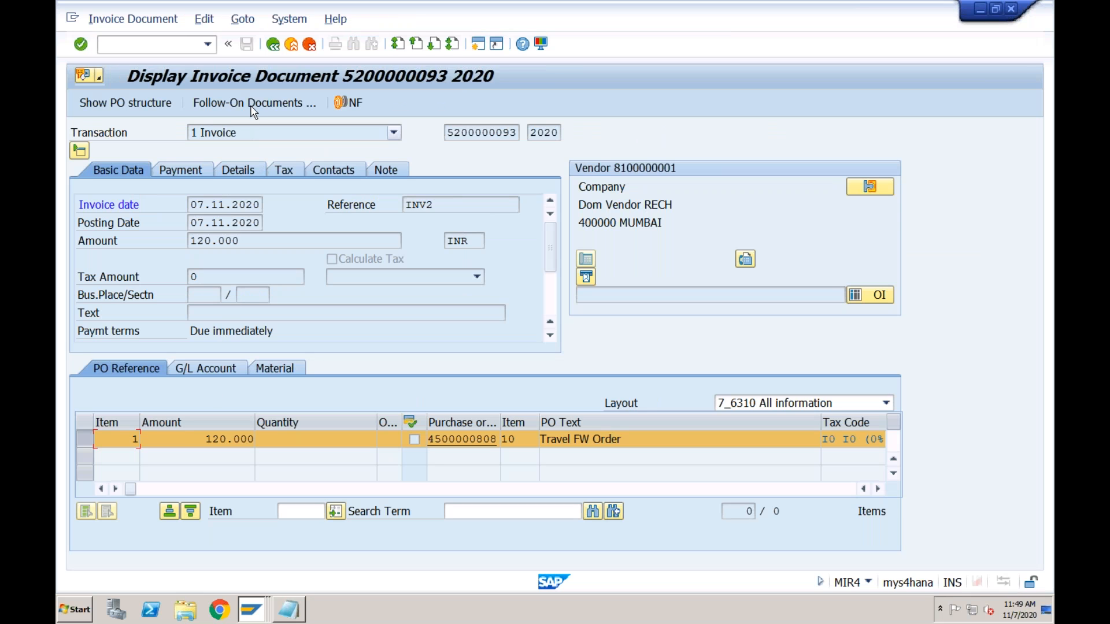
left_click(253, 108)
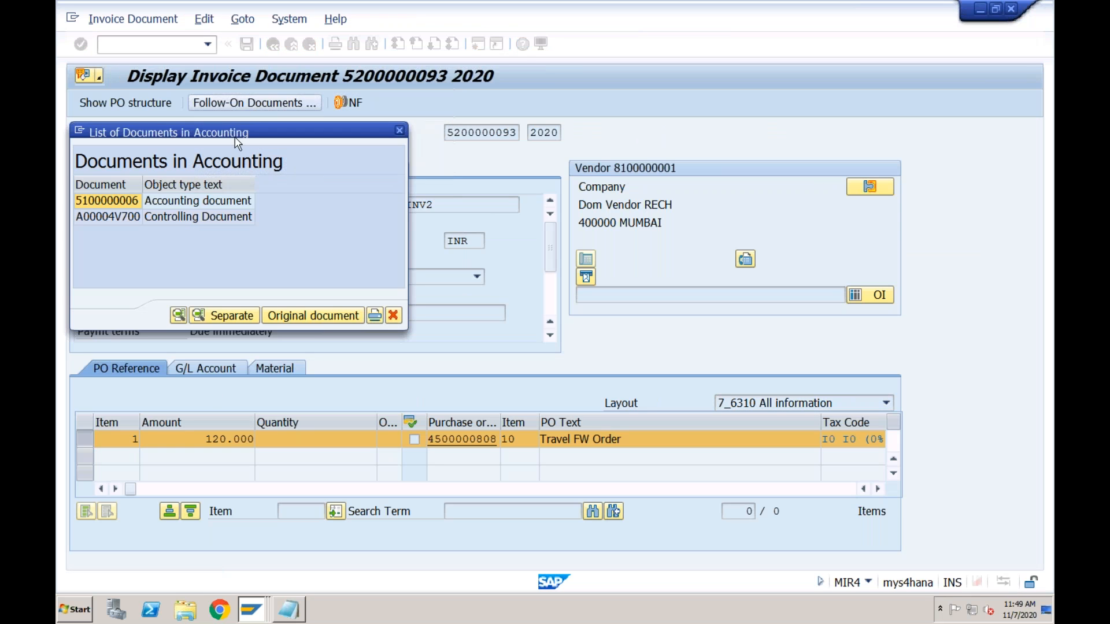
double_click(187, 203)
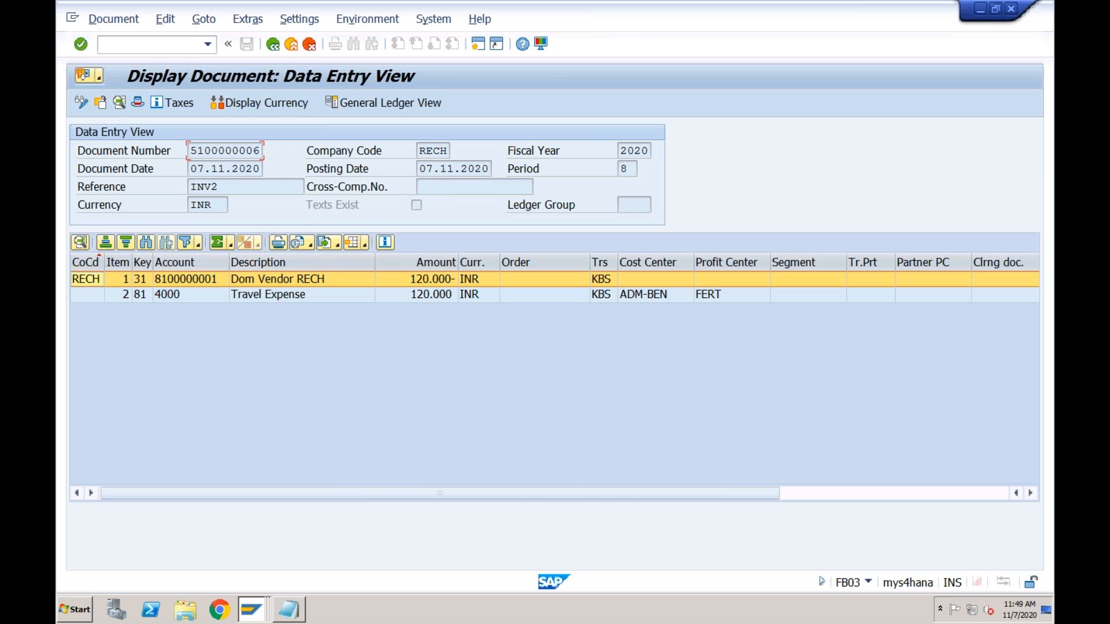
double_click(302, 279)
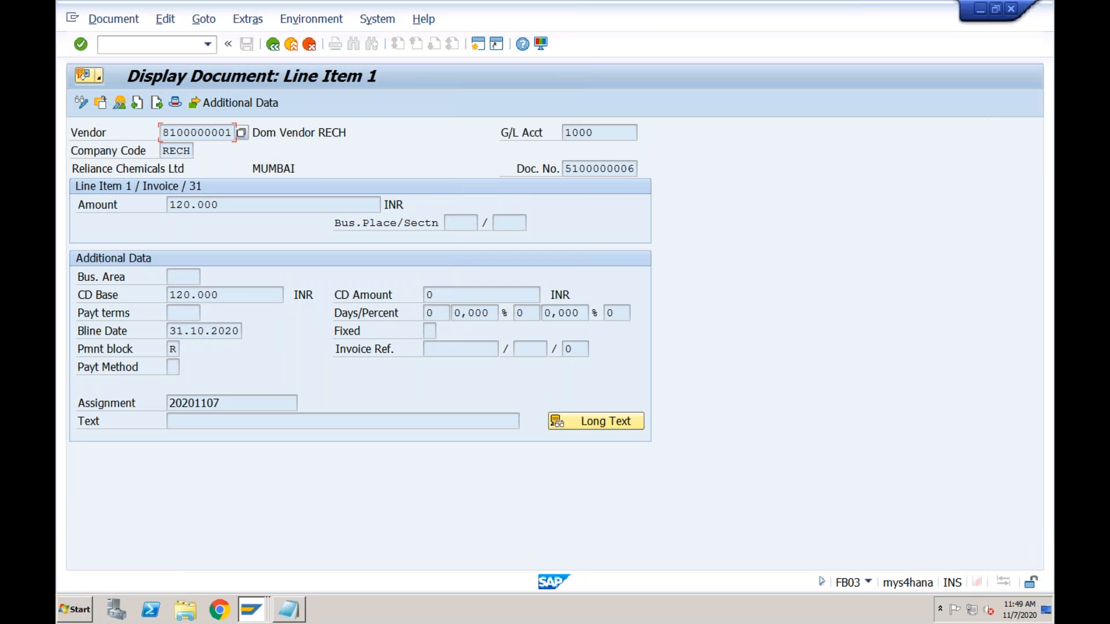
left_click(176, 350)
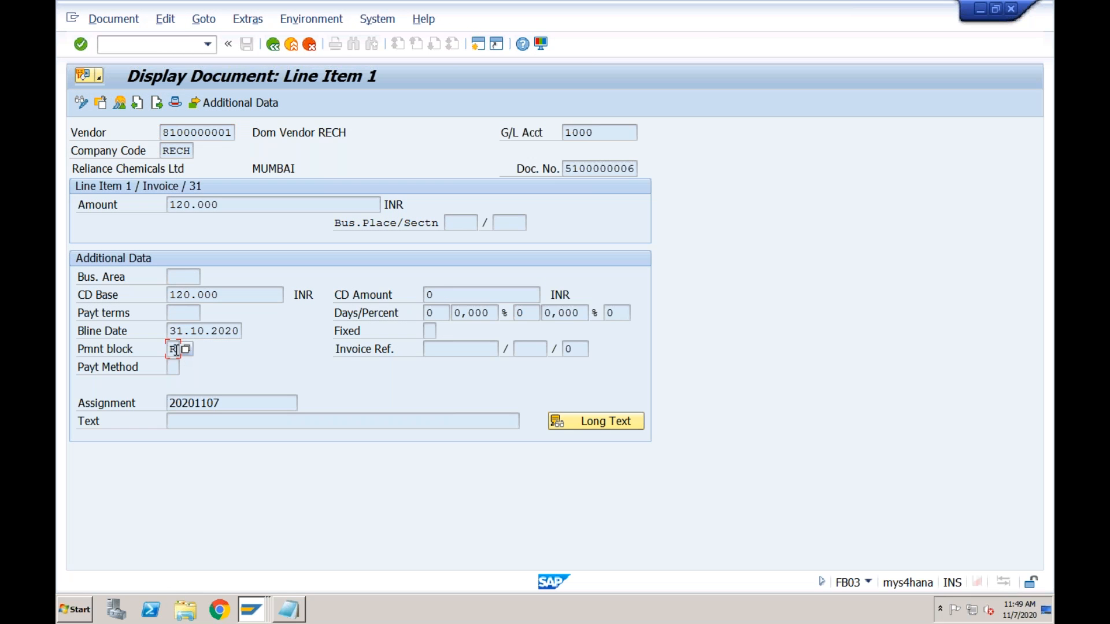
Try changing the payment block of the vendor line item to Free for payment
left_click(81, 102)
left_click(174, 350)
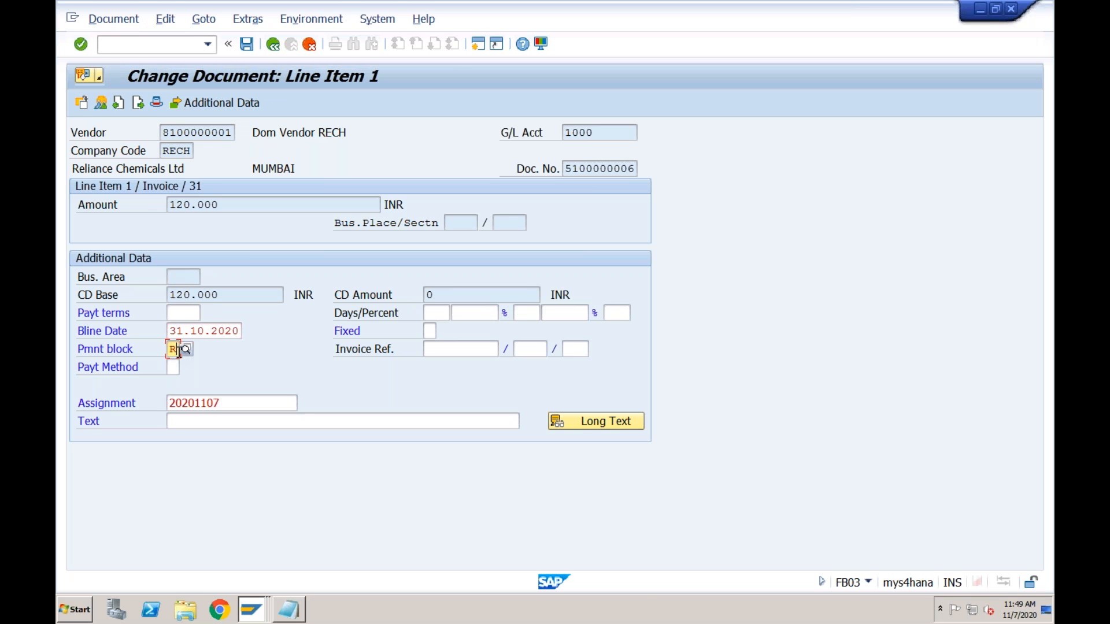
left_click(185, 349)
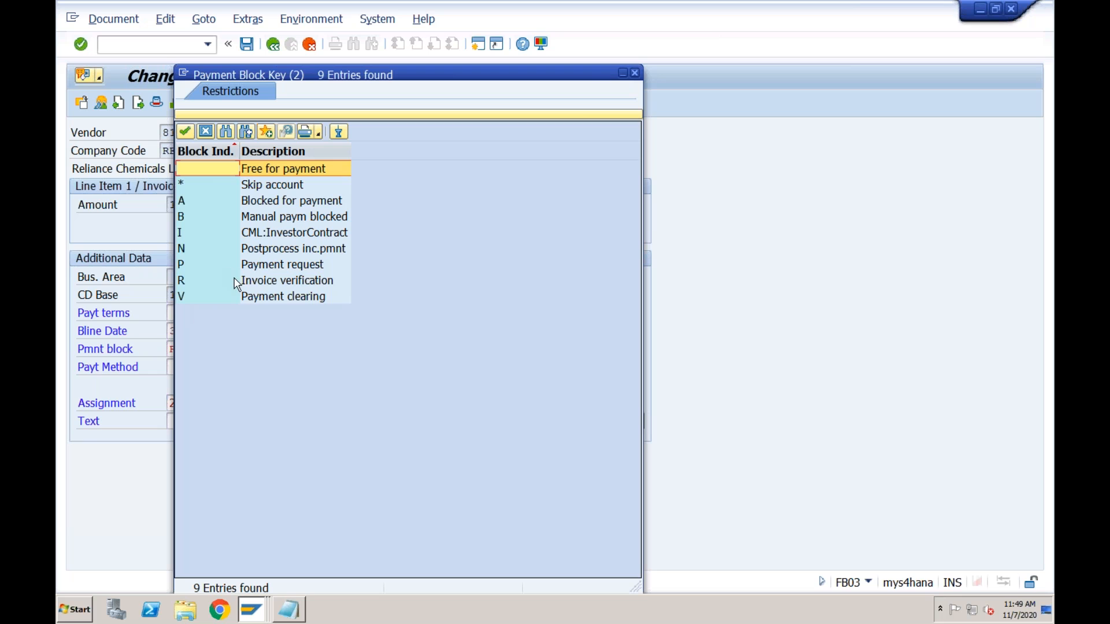
left_click(235, 280)
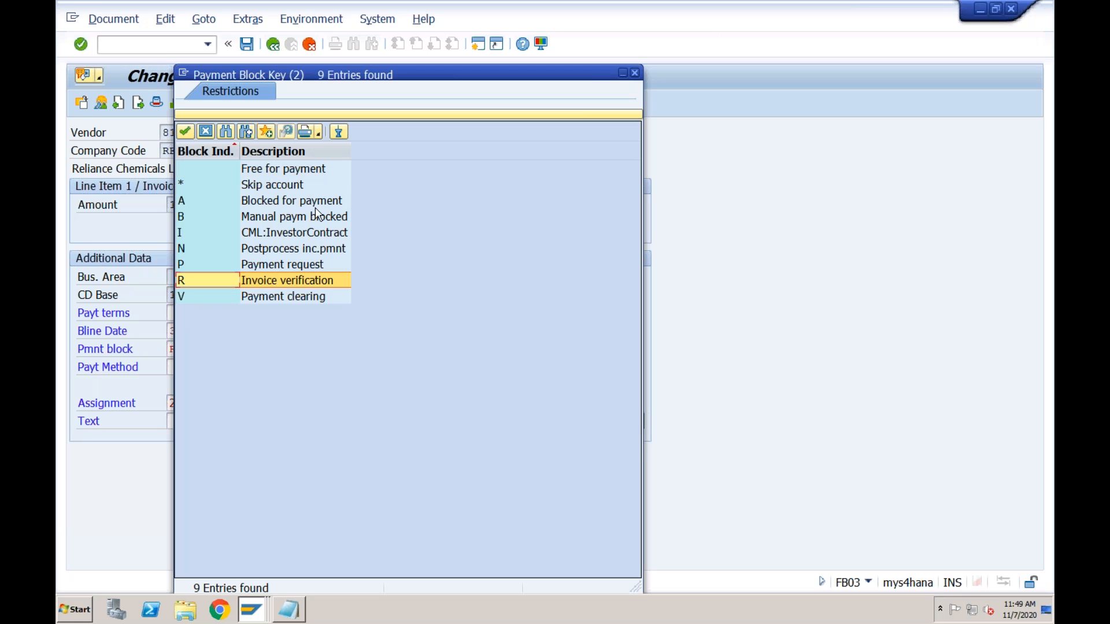
left_click_drag(381, 74, 490, 52)
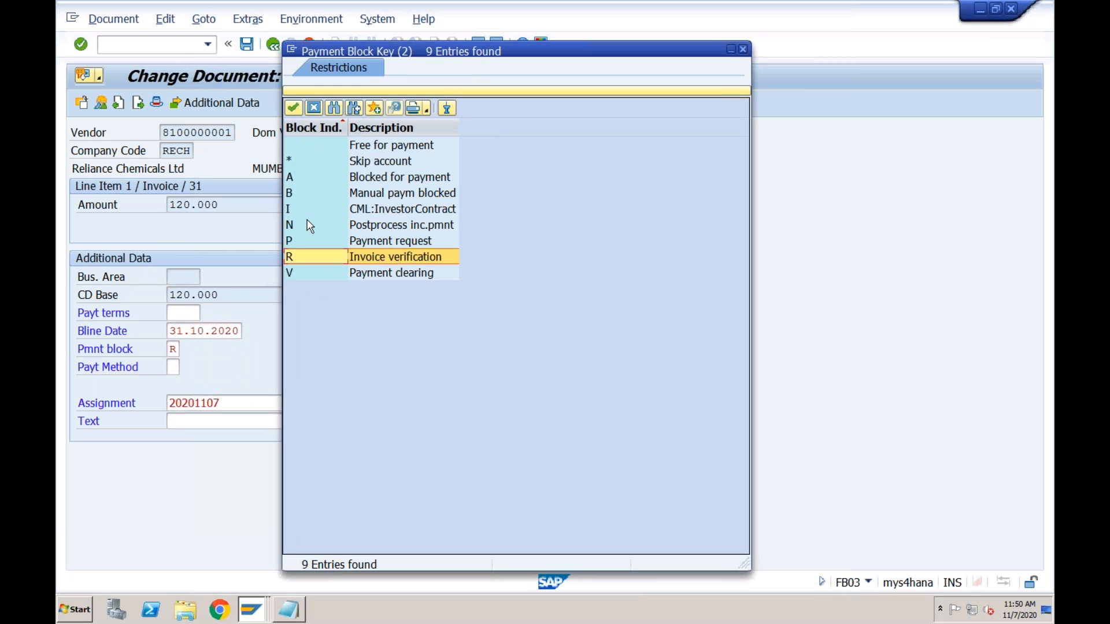
left_click(360, 151)
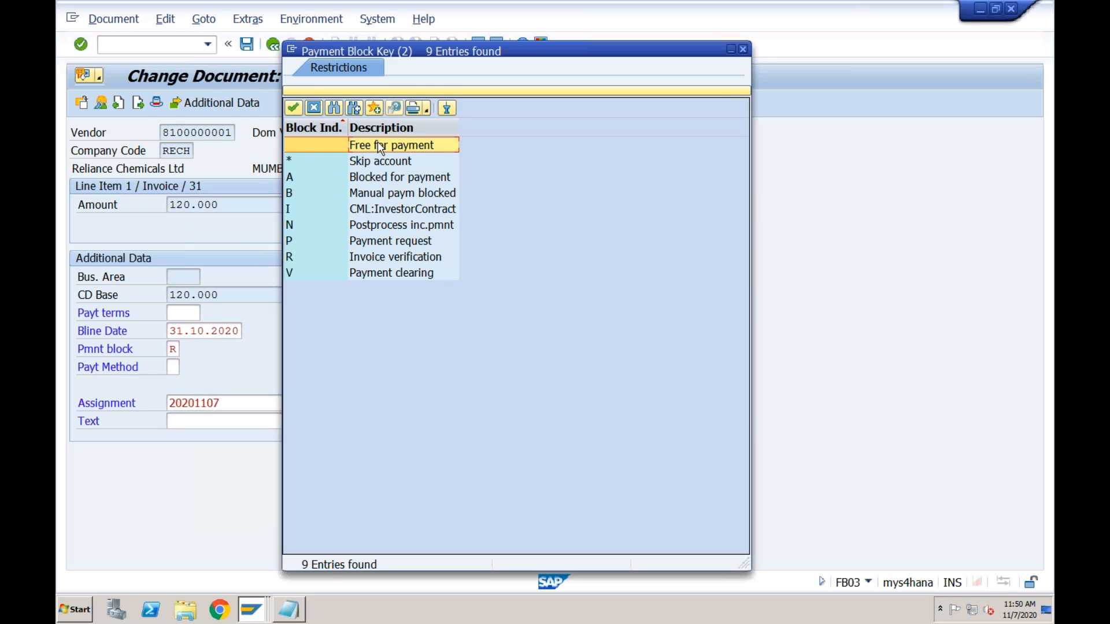
double_click(379, 145)
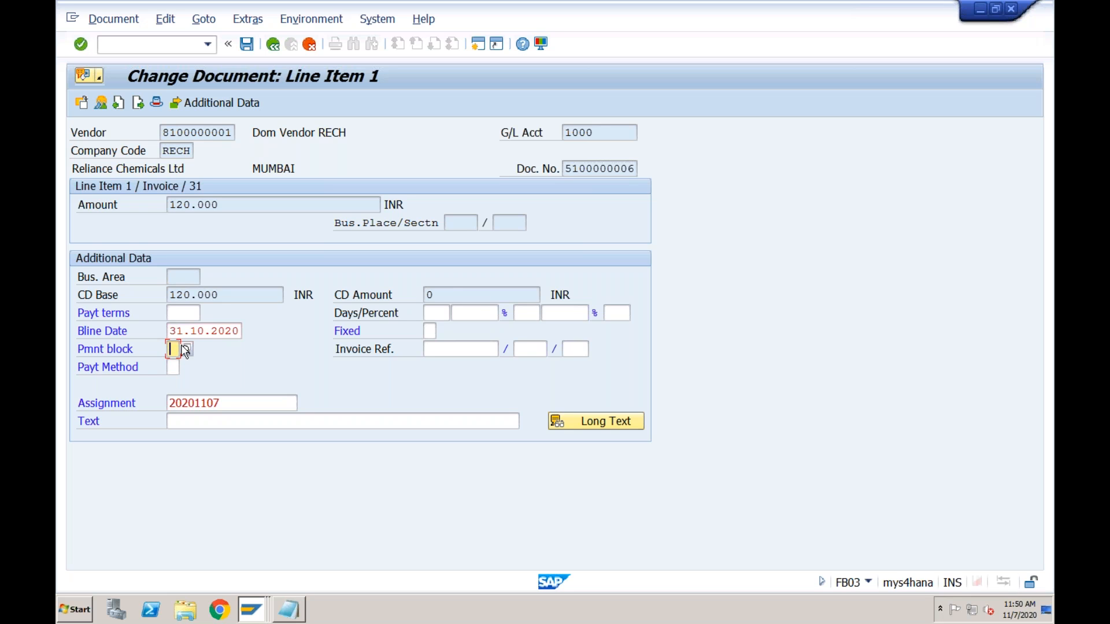
Exit the accounting and invoice documents without saving and return to SAP Easy Access
left_click(310, 45)
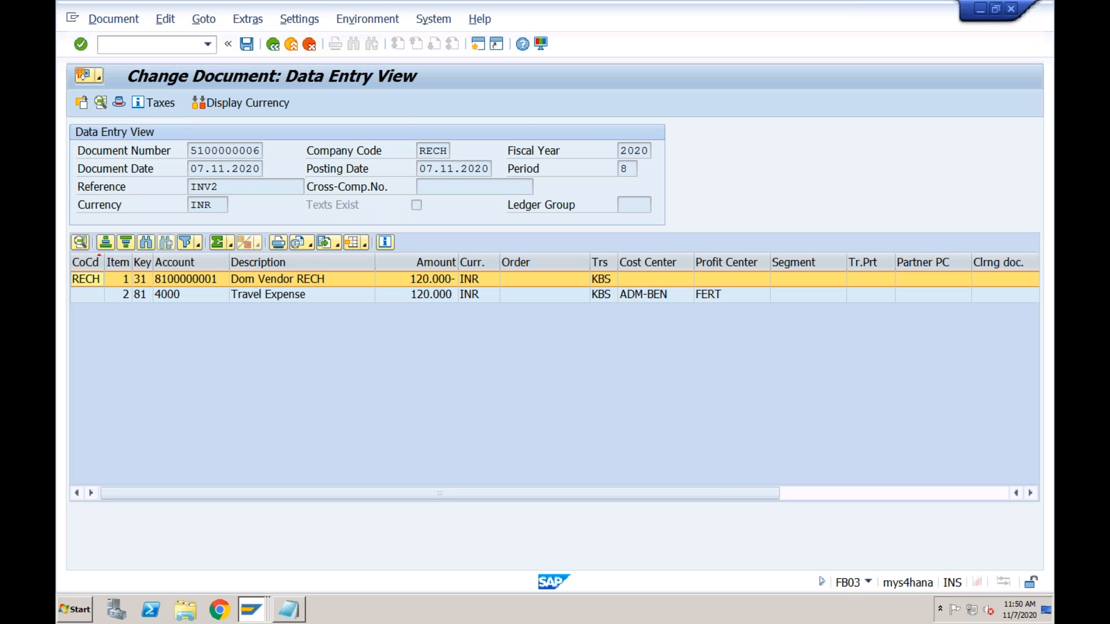
left_click(309, 44)
left_click(401, 131)
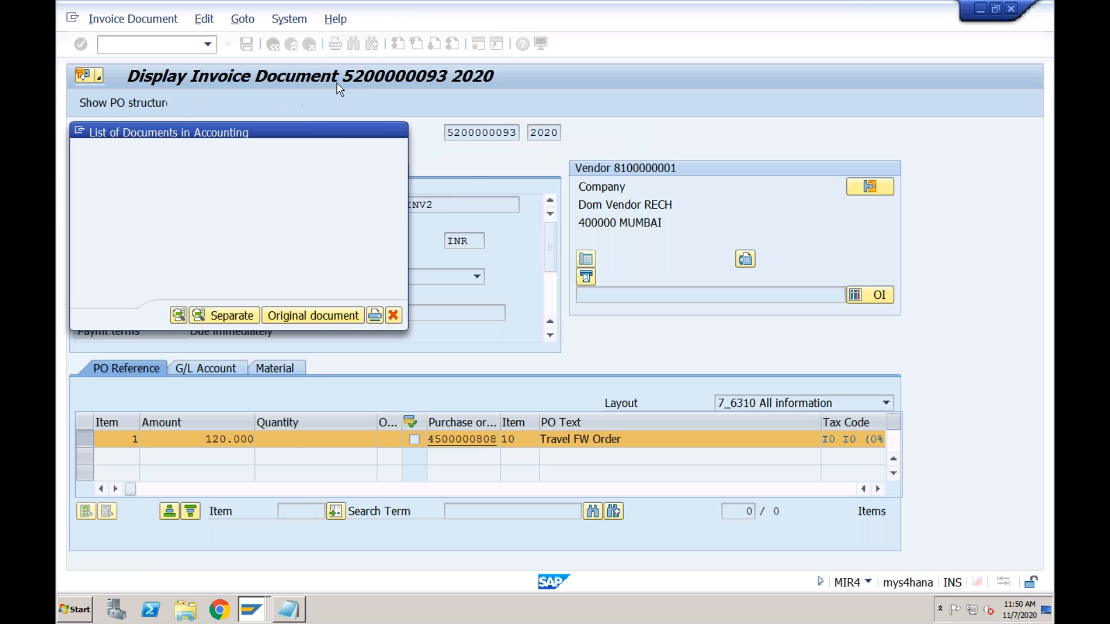
left_click(310, 45)
left_click(309, 44)
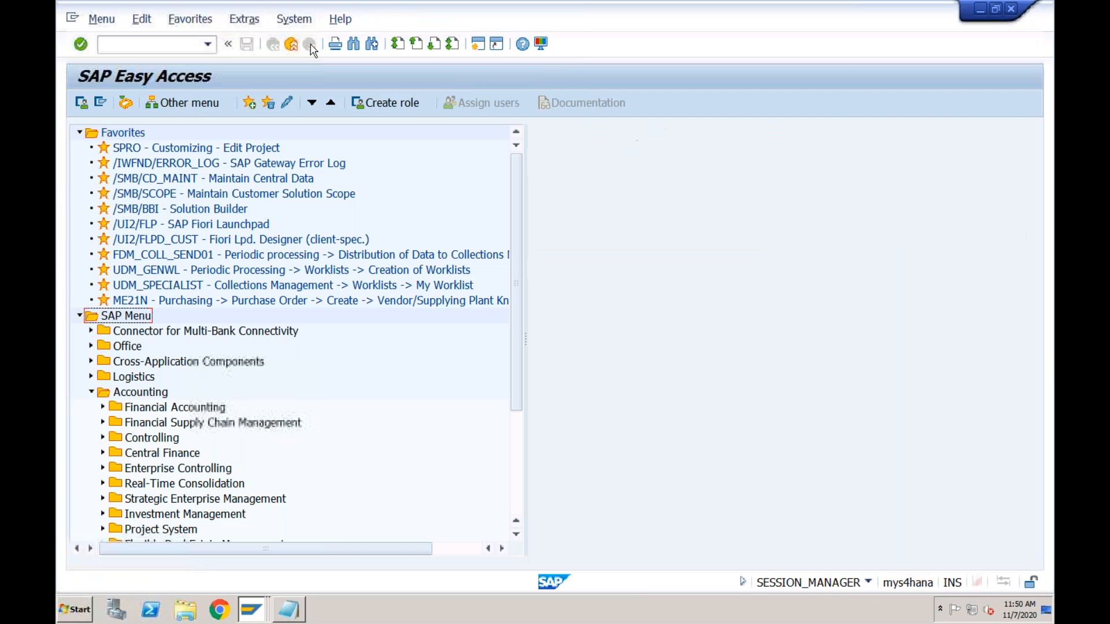
Expand Logistics, Materials Management, Logistics Invoice Verification and Document Entry in the SAP Menu tree to locate the invoice entry transactions
left_click(91, 393)
left_click(91, 376)
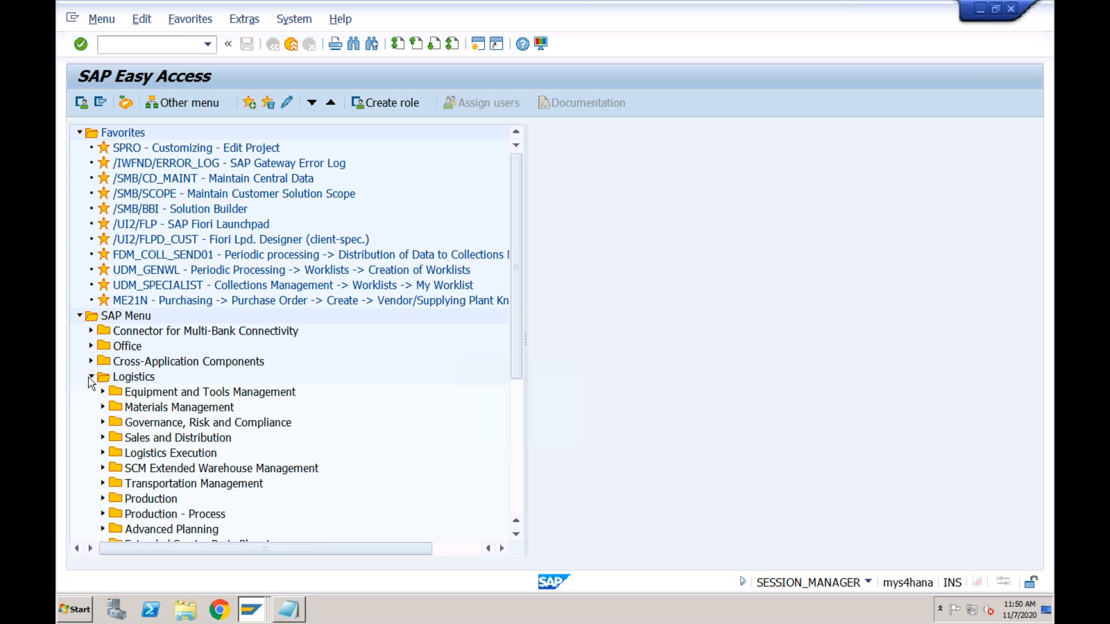
left_click(104, 407)
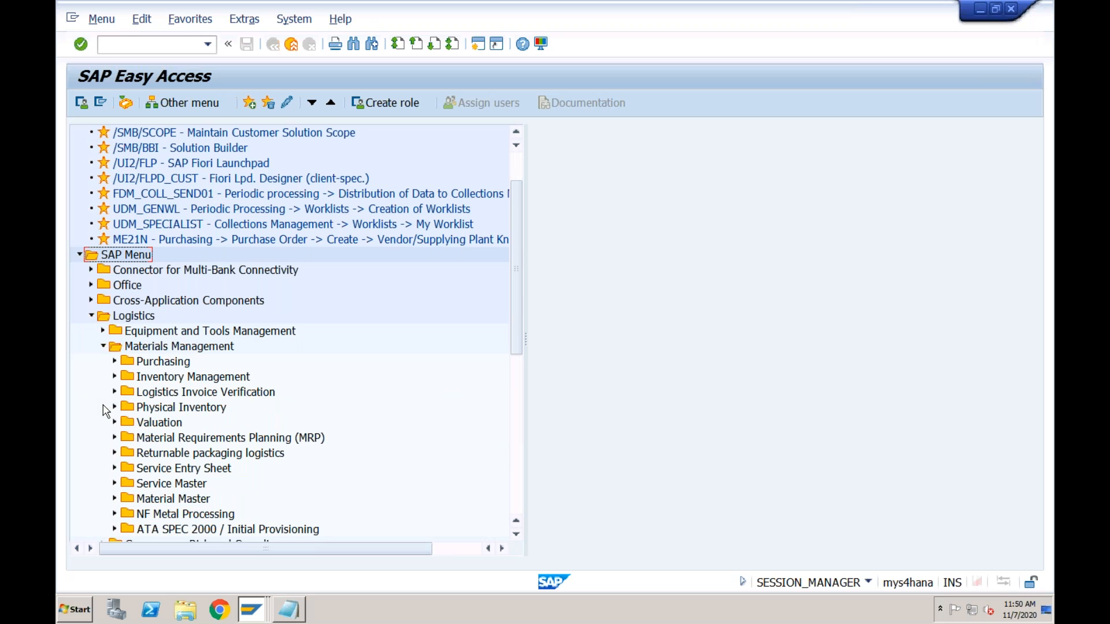
left_click(157, 393)
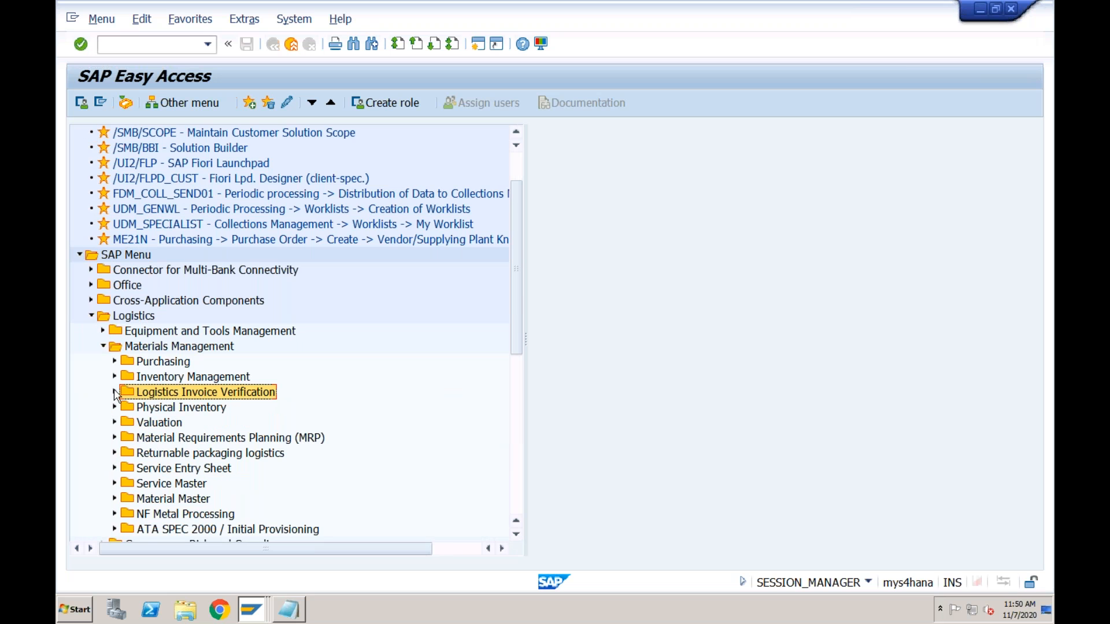
left_click(115, 394)
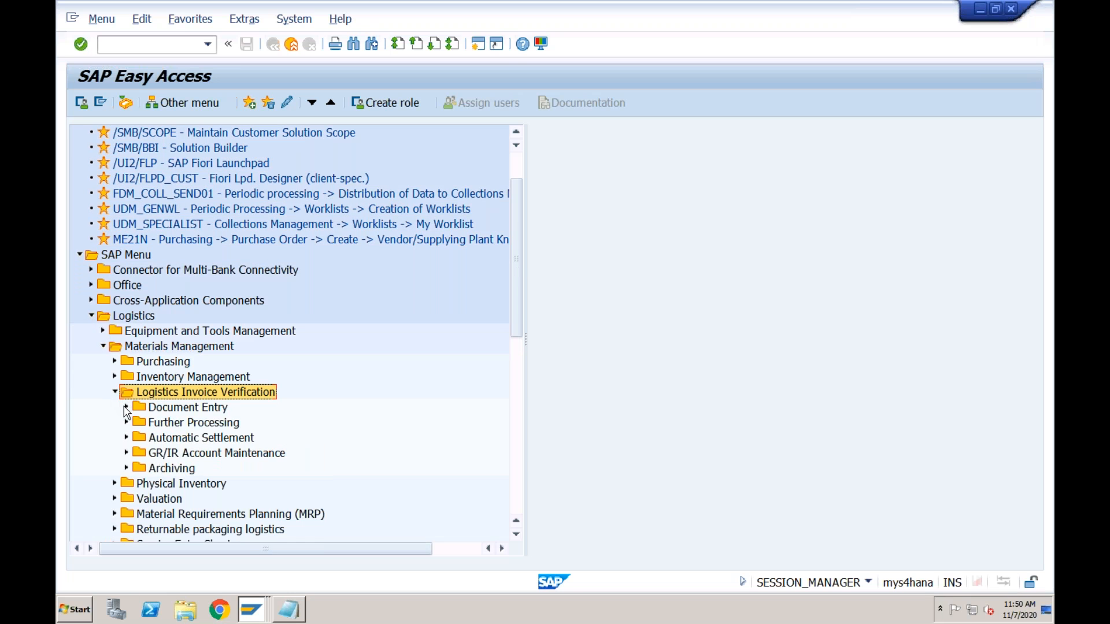
left_click(126, 408)
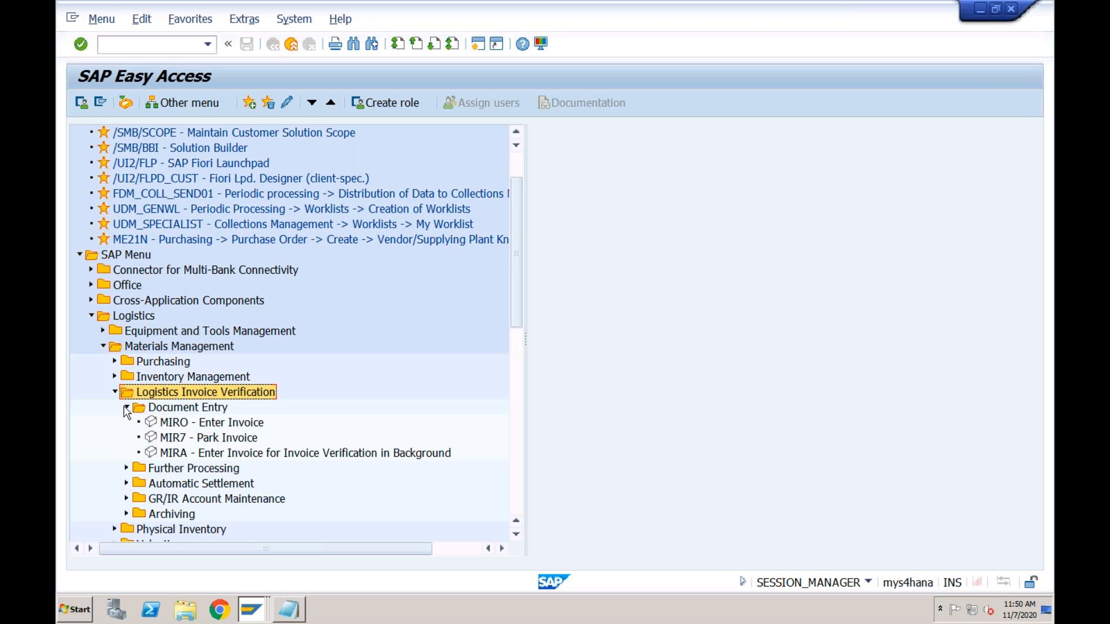
left_click(174, 425)
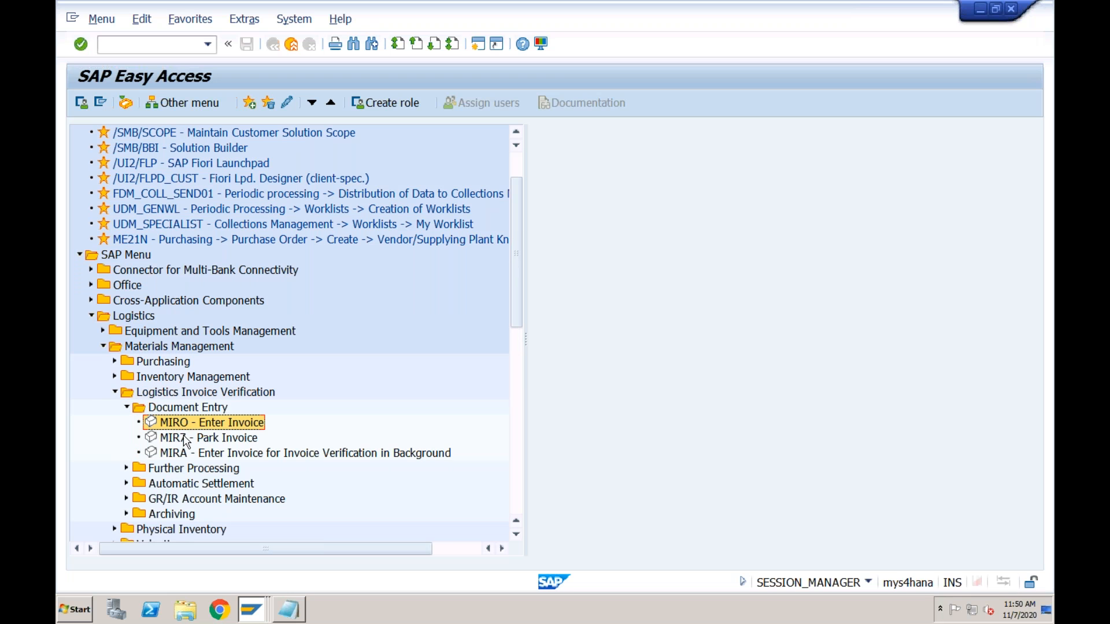
left_click(186, 441)
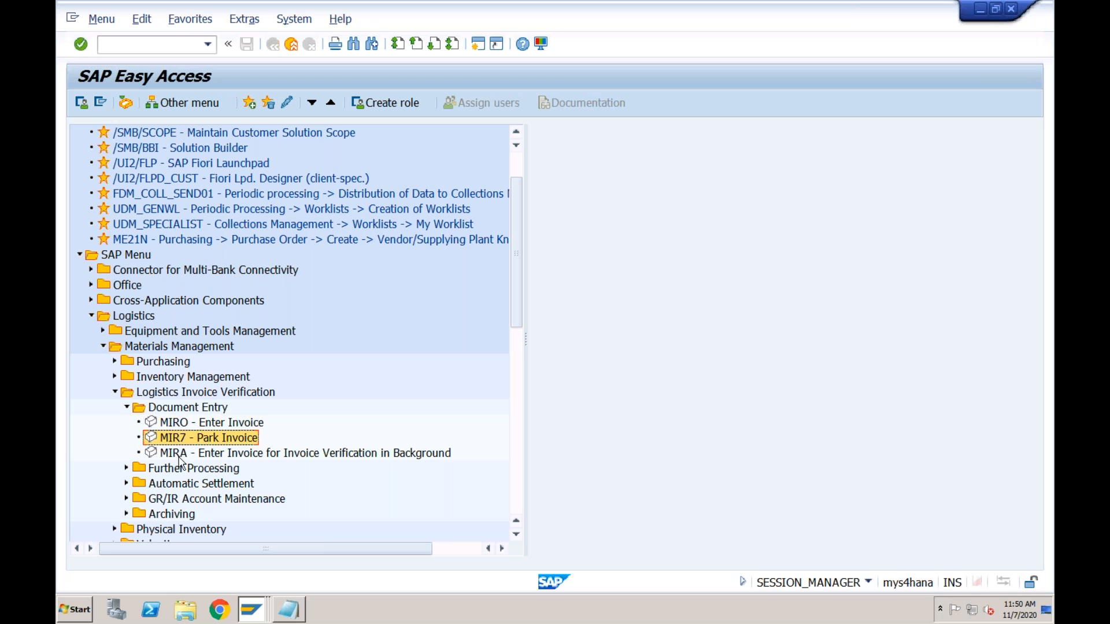
Display the INV2 invoice with MIR4 from Further Processing, check its item amount, and return to SAP Easy Access
left_click(125, 468)
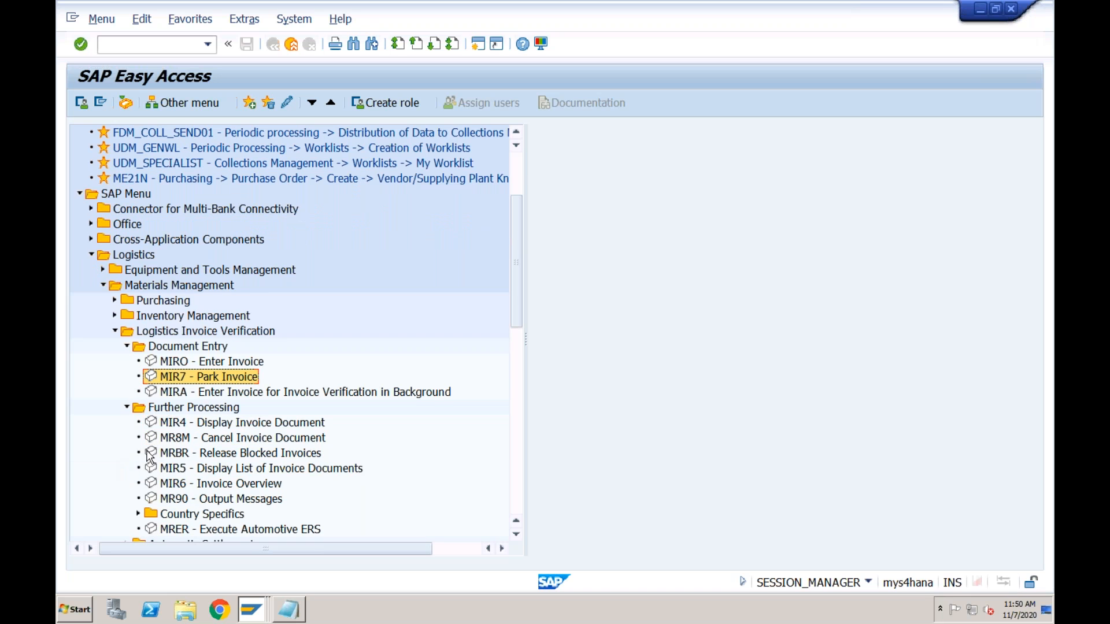
left_click(206, 426)
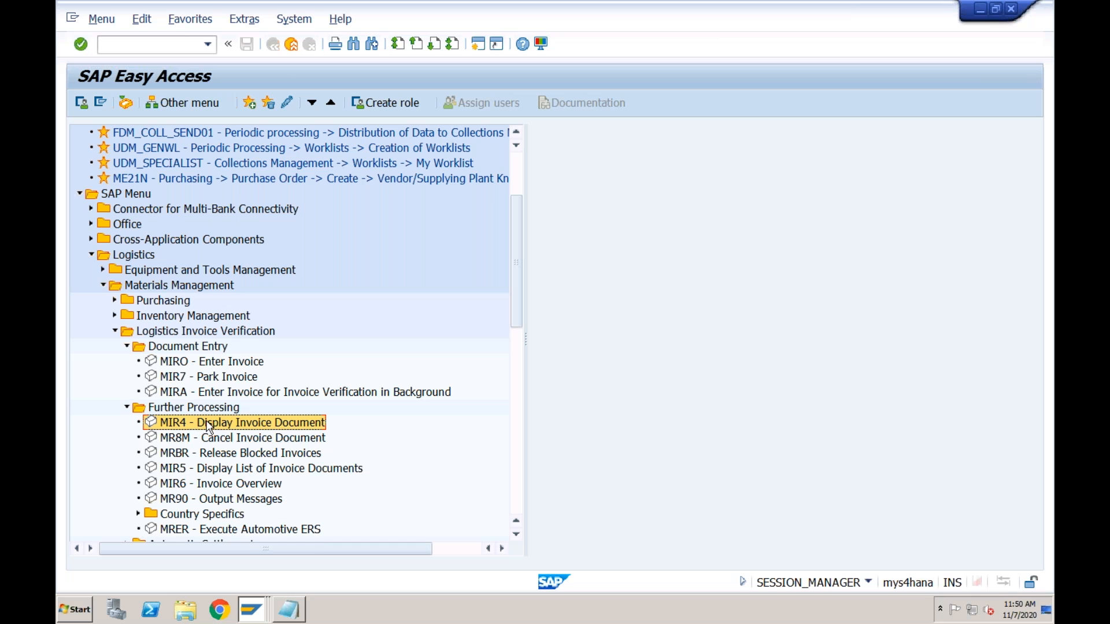
double_click(207, 426)
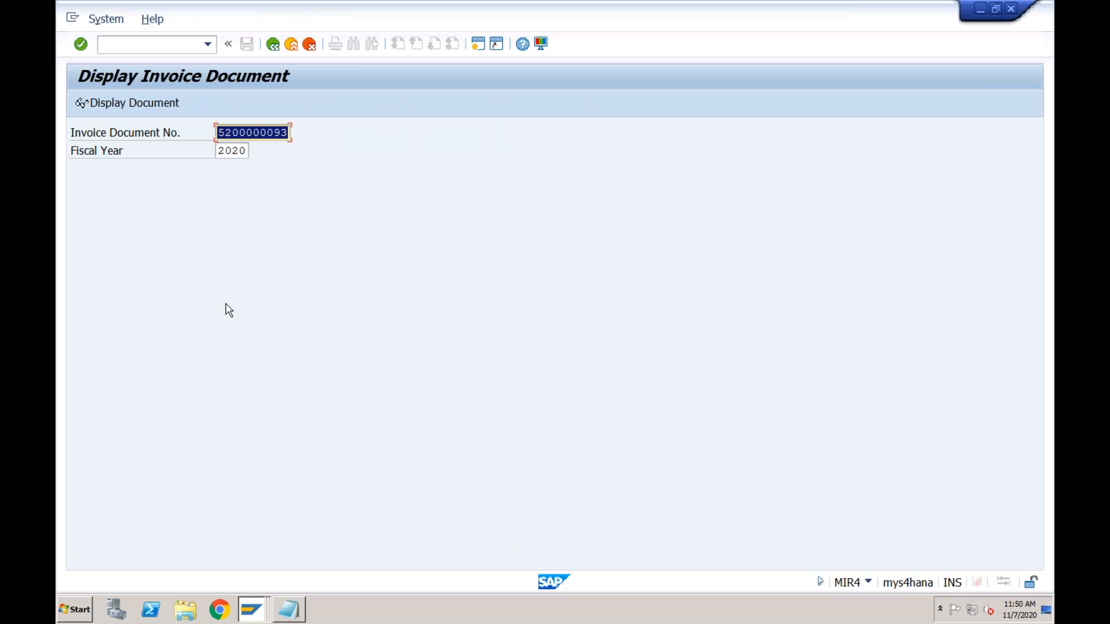
key("Return")
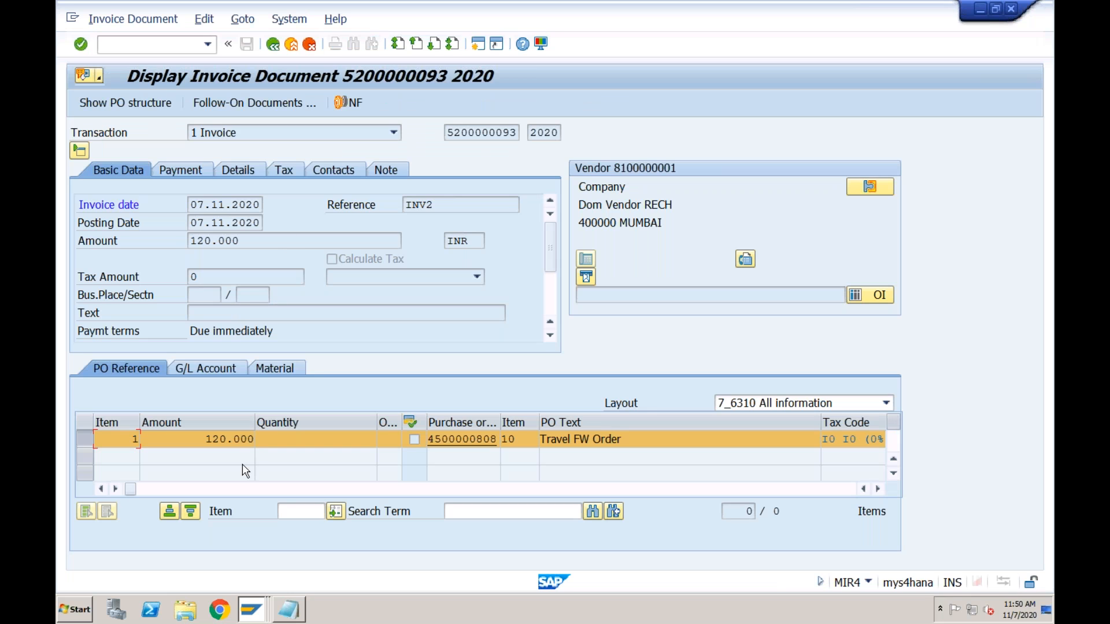
left_click(216, 439)
left_click_drag(205, 439, 258, 439)
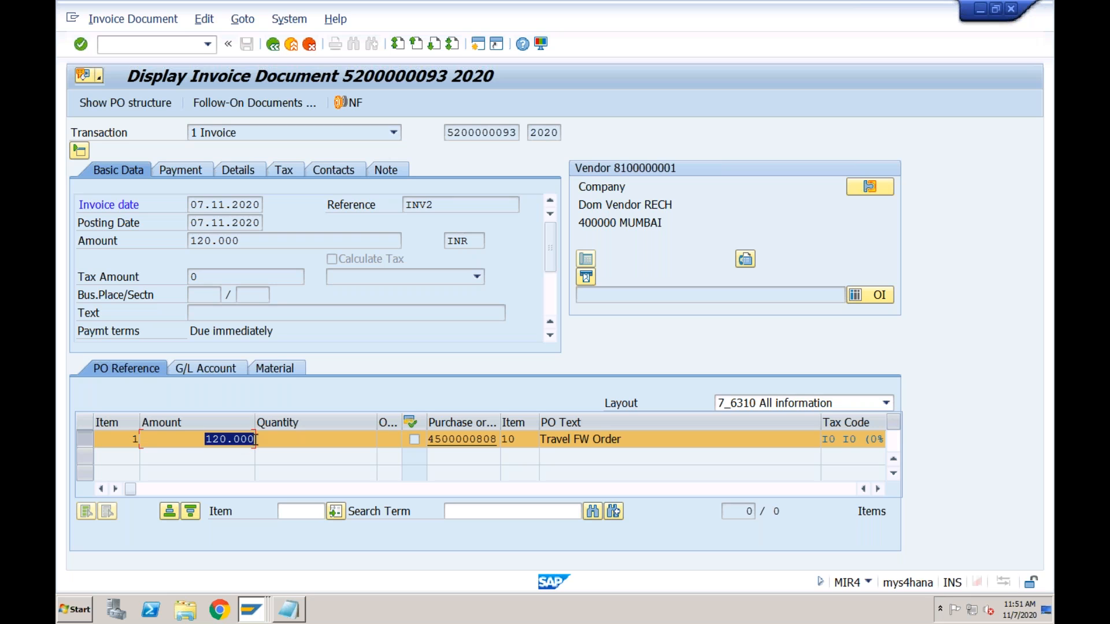
left_click(272, 44)
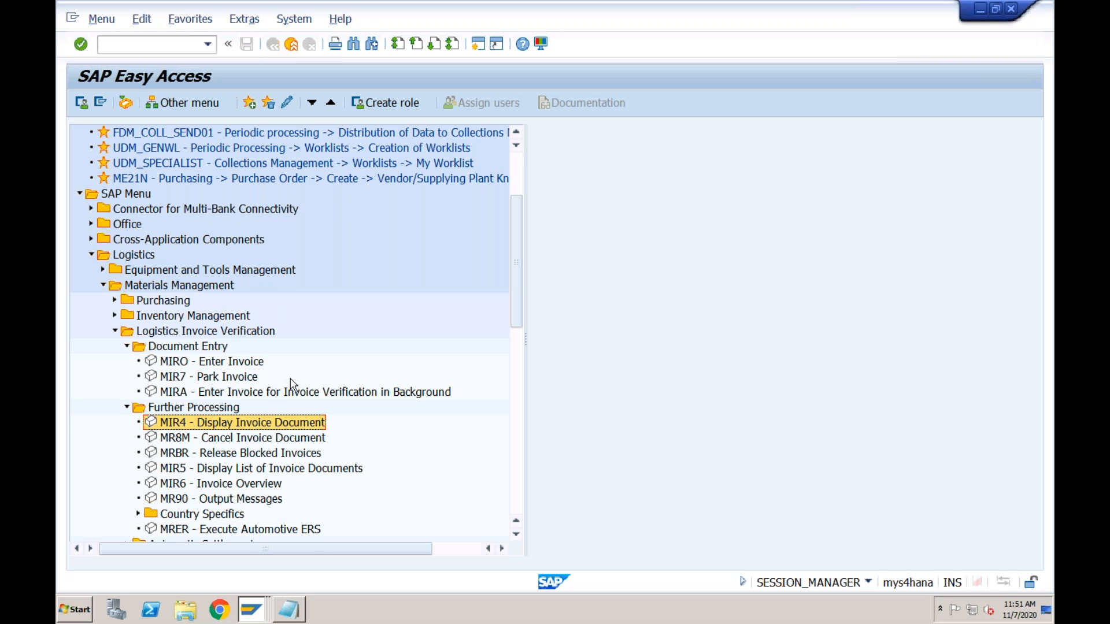
Review the available reversal reasons for the INV2 invoice in MR8M - Cancel Invoice Document, and exit without reversing it
left_click(253, 441)
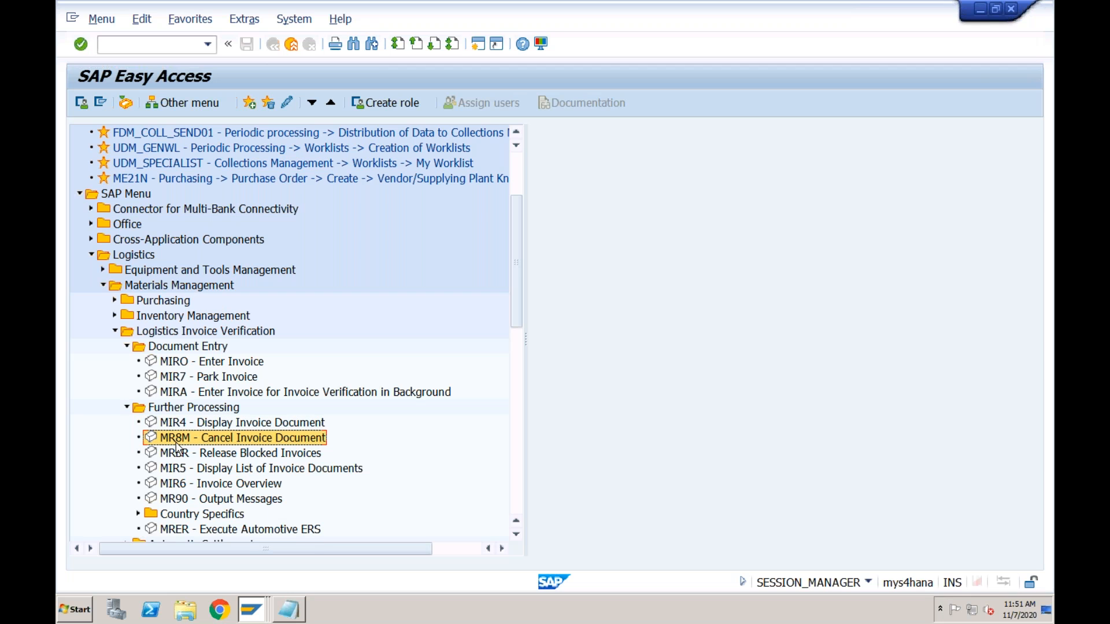
double_click(210, 441)
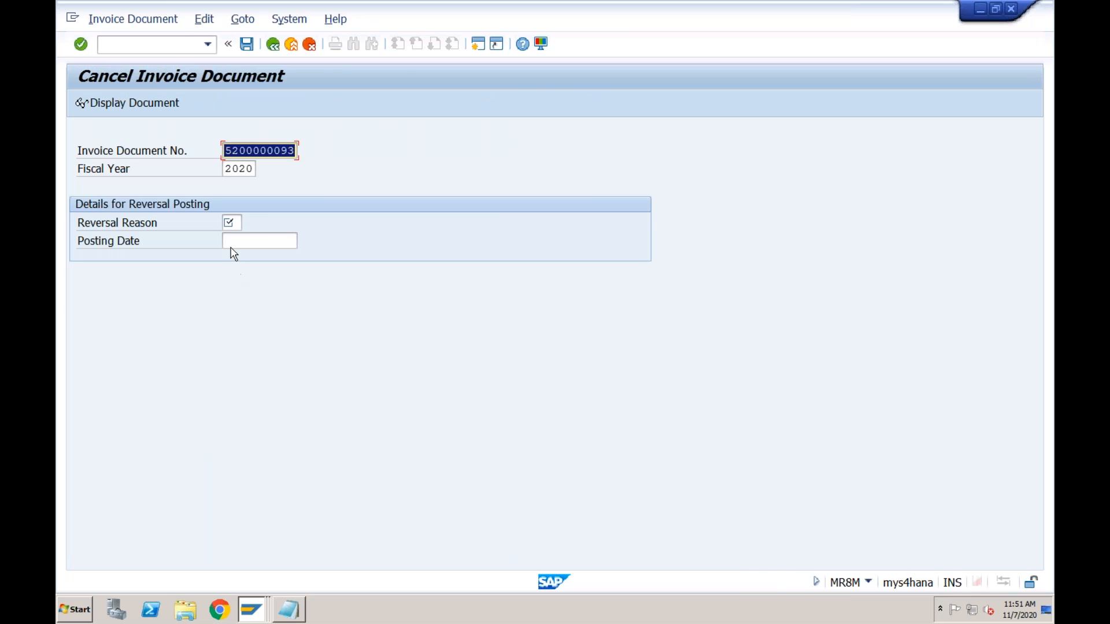
left_click(231, 223)
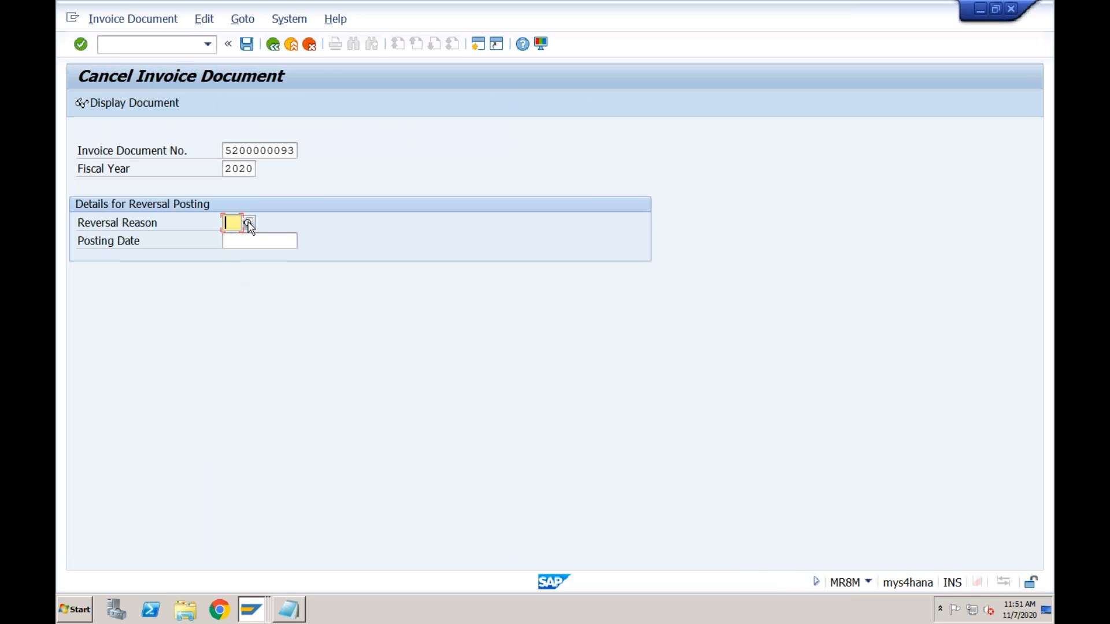
left_click(249, 223)
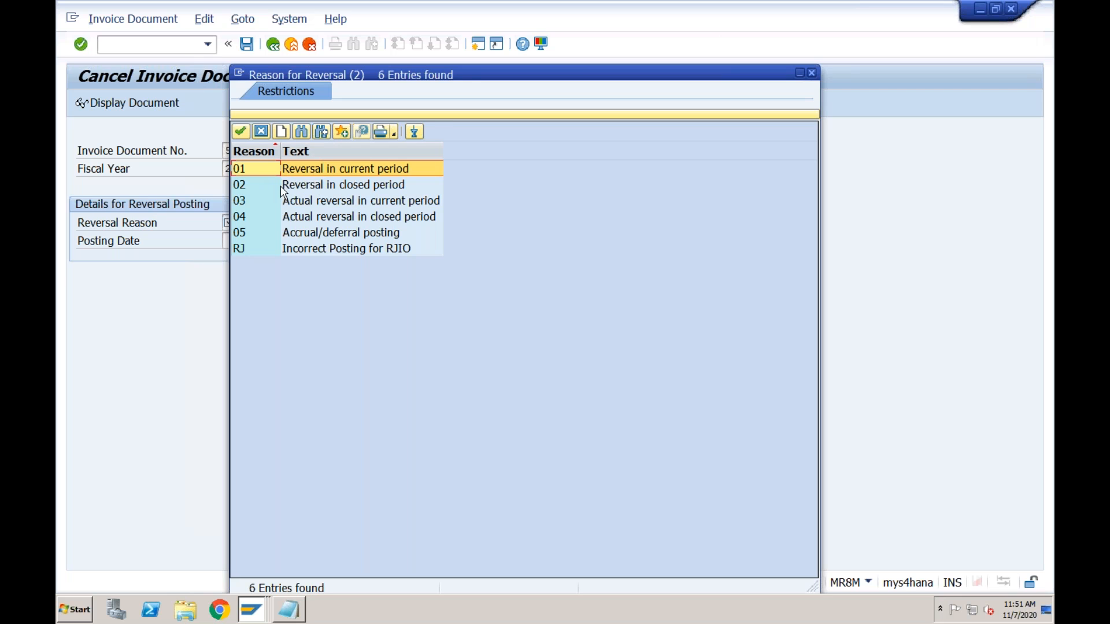
left_click_drag(472, 72, 593, 55)
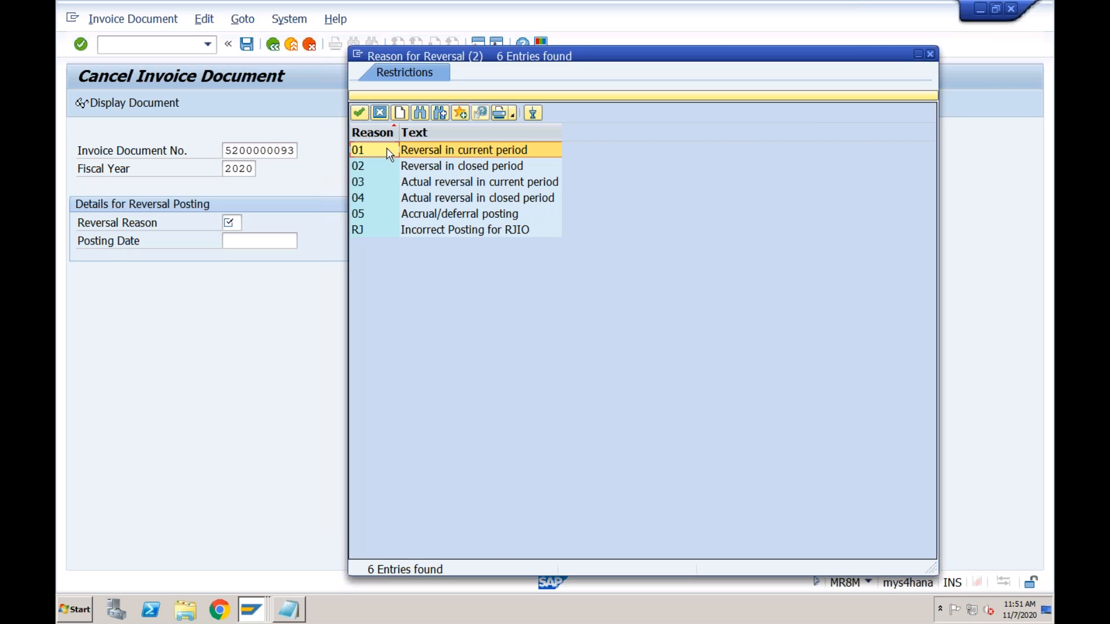
left_click(379, 169)
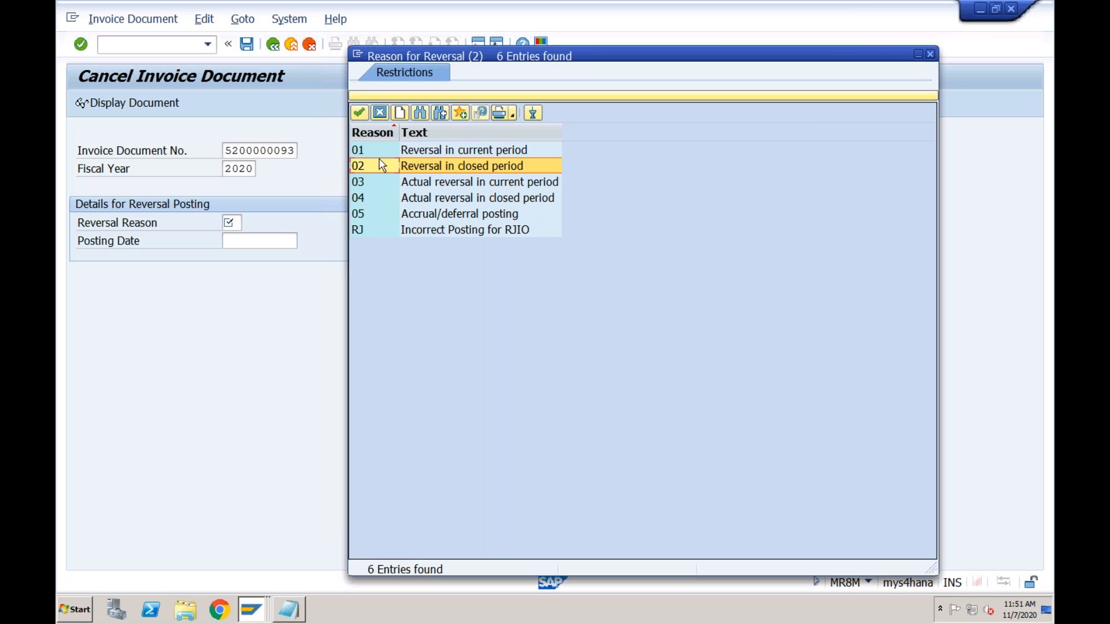
left_click(370, 155)
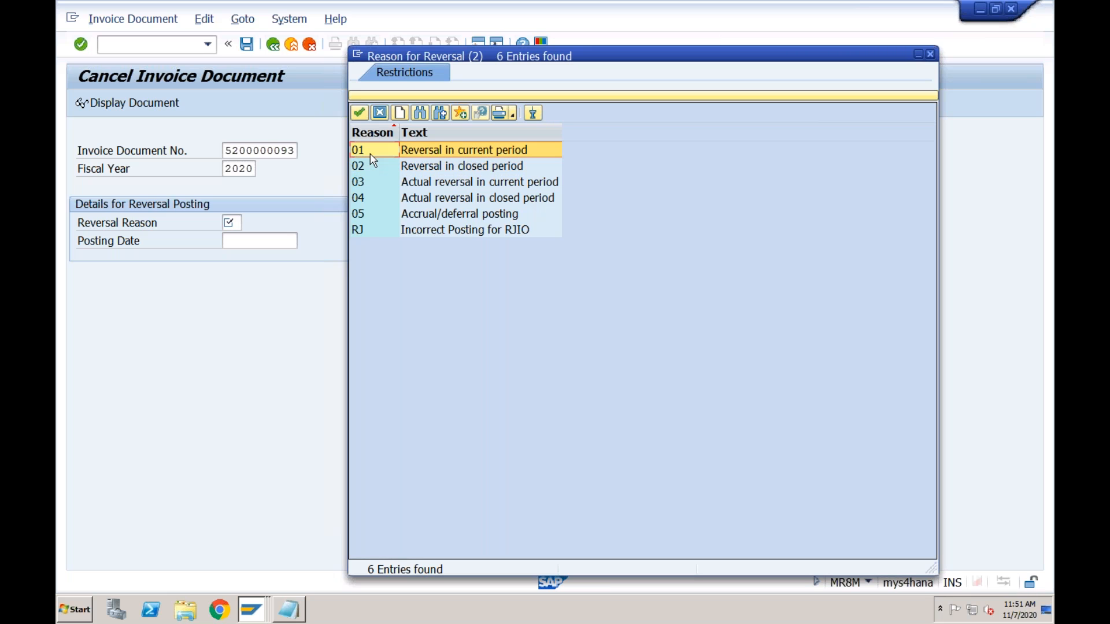
left_click(380, 115)
left_click(292, 46)
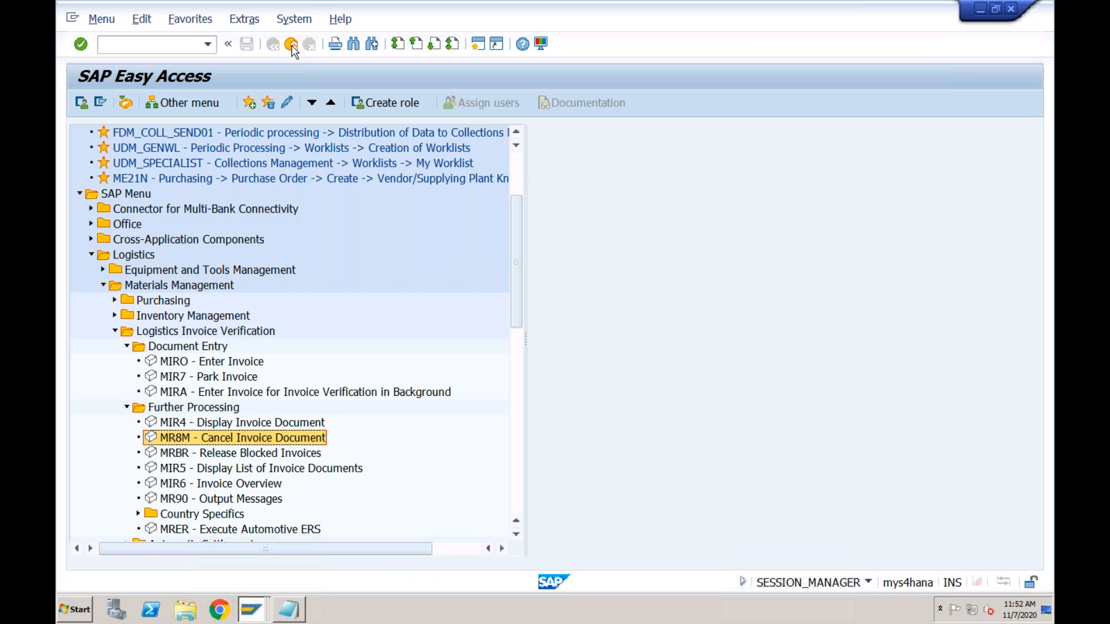
List company code RECH's invoices blocked due to variances in MRBR, select the INV2 invoice, and exit without releasing it
left_click(279, 455)
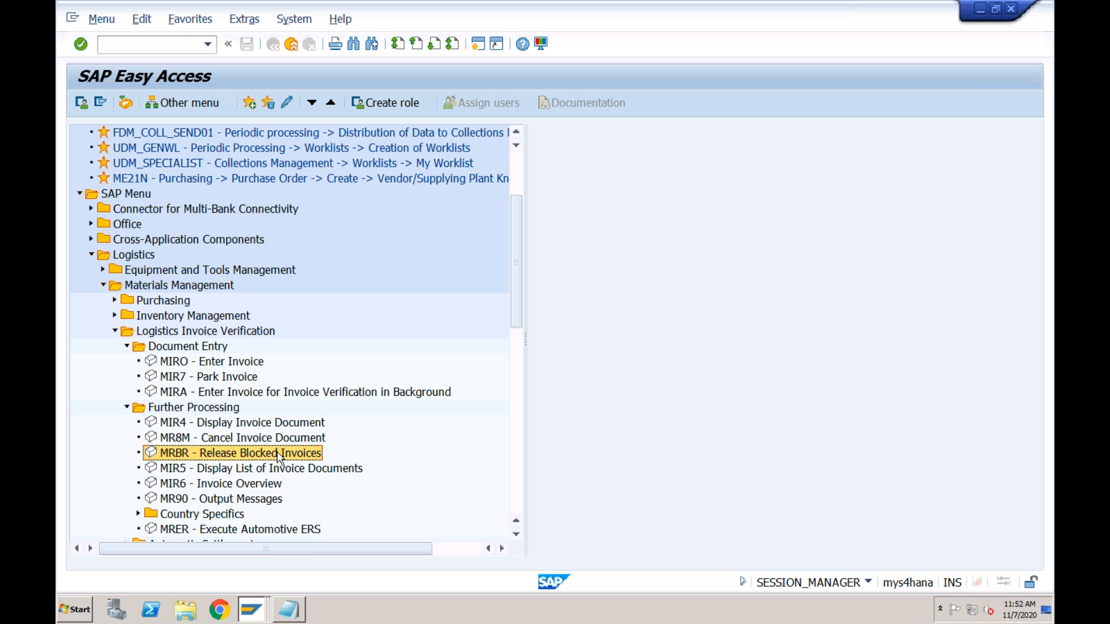
double_click(252, 452)
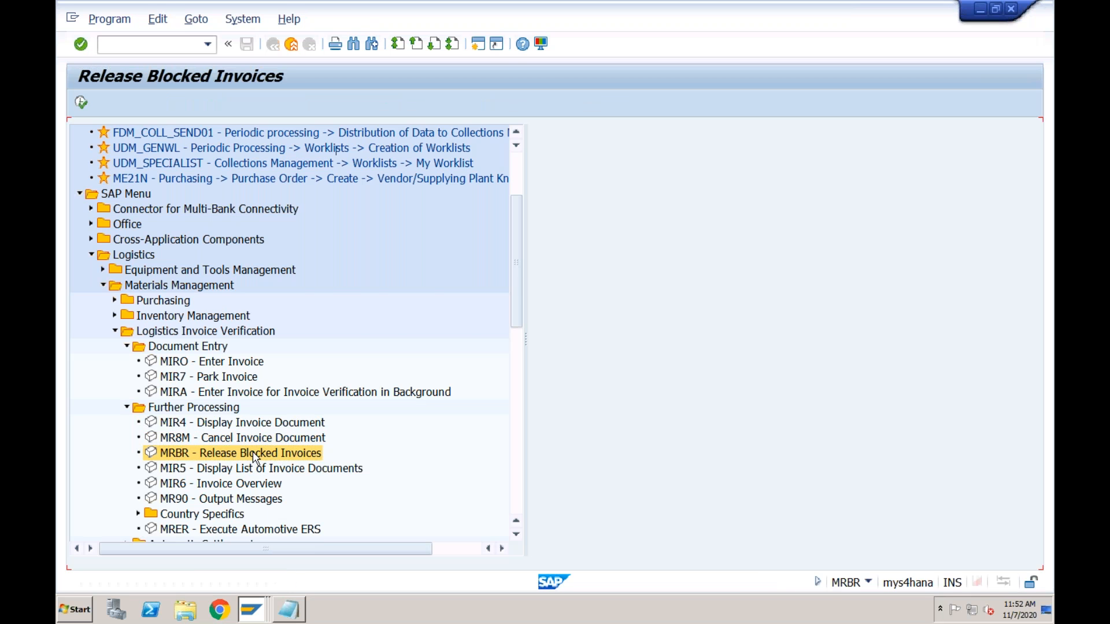
left_click(86, 104)
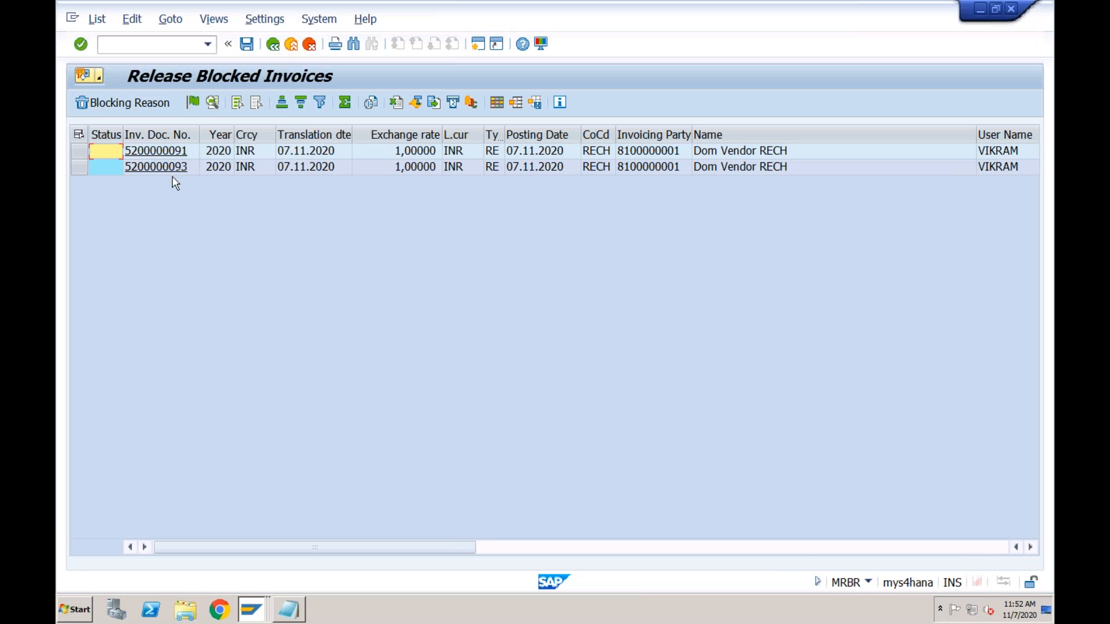
left_click(81, 168)
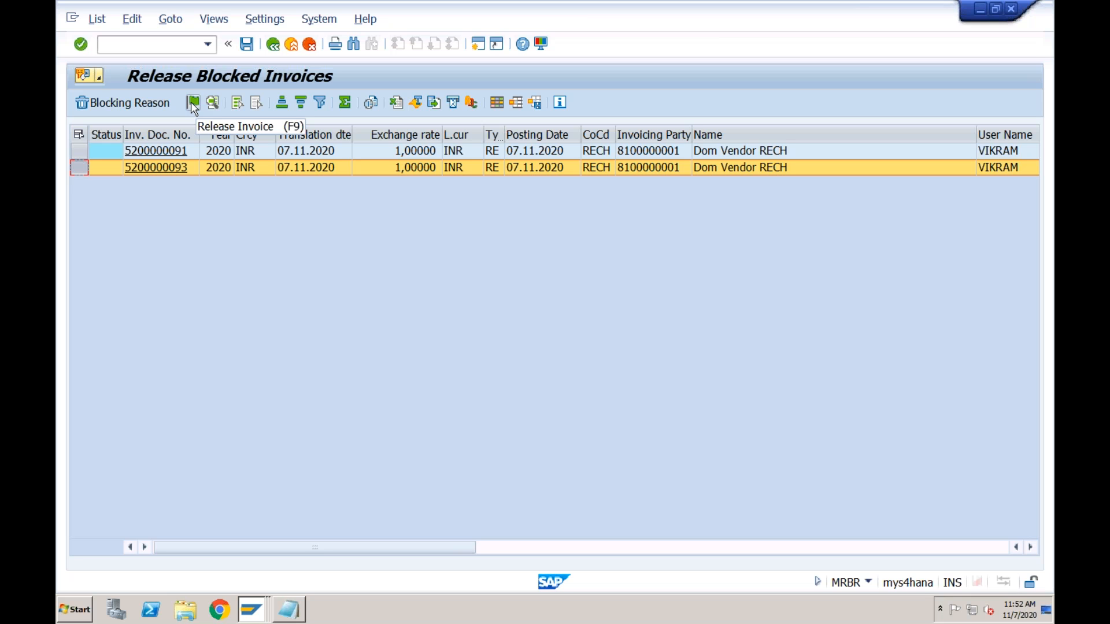
left_click(273, 45)
left_click(272, 45)
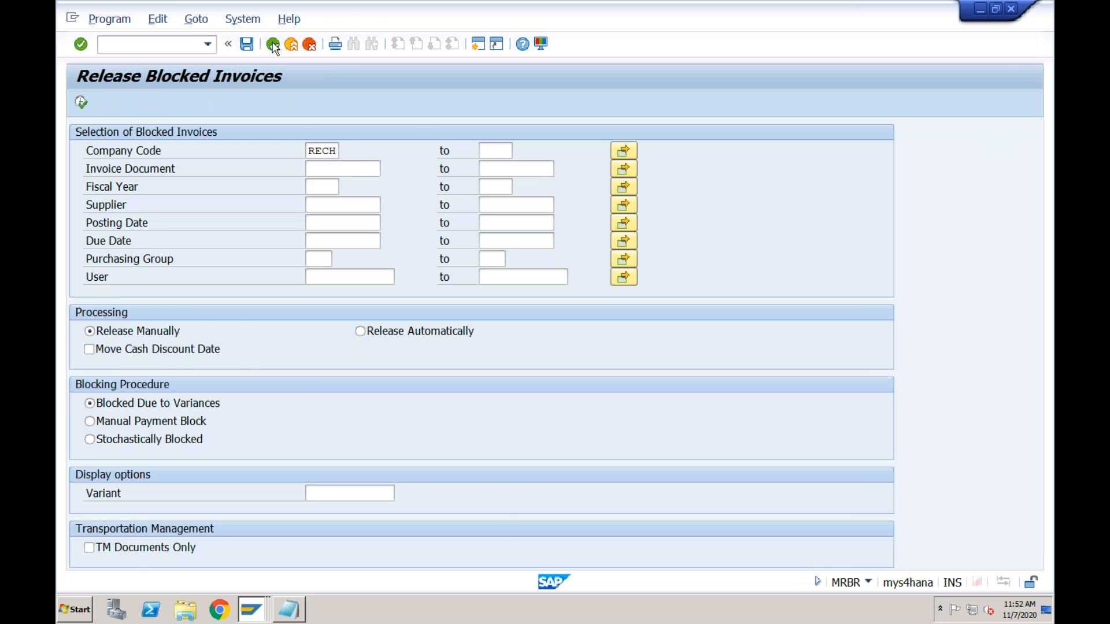
Reverse the INV2 invoice in MR8M - Cancel Invoice Document with reversal reason 01, Reversal in current period
double_click(240, 439)
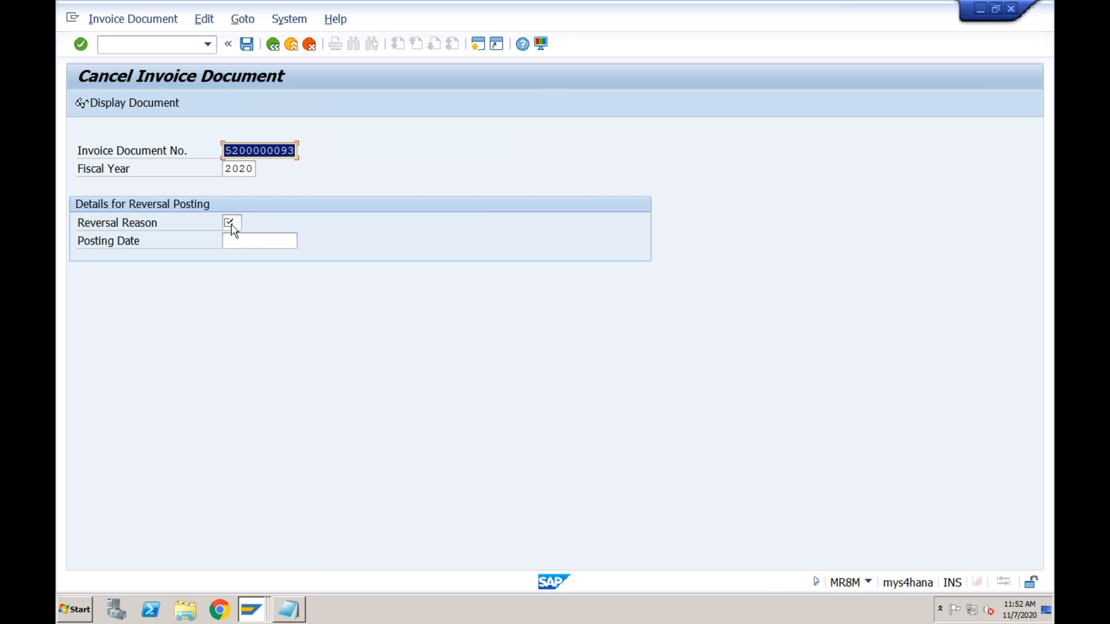
left_click(232, 225)
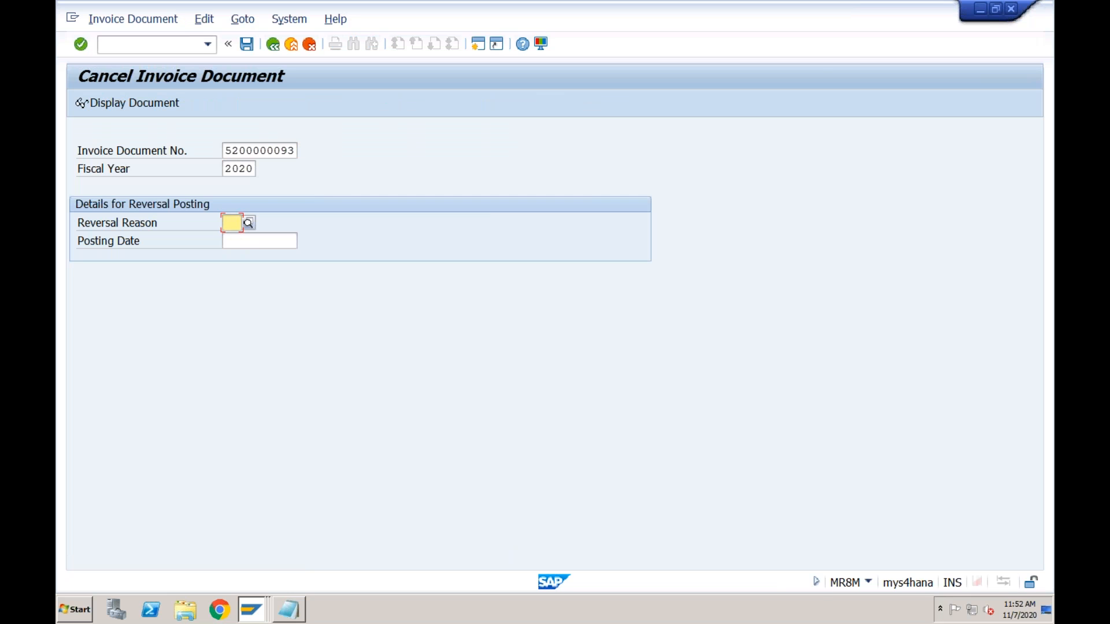
left_click(248, 223)
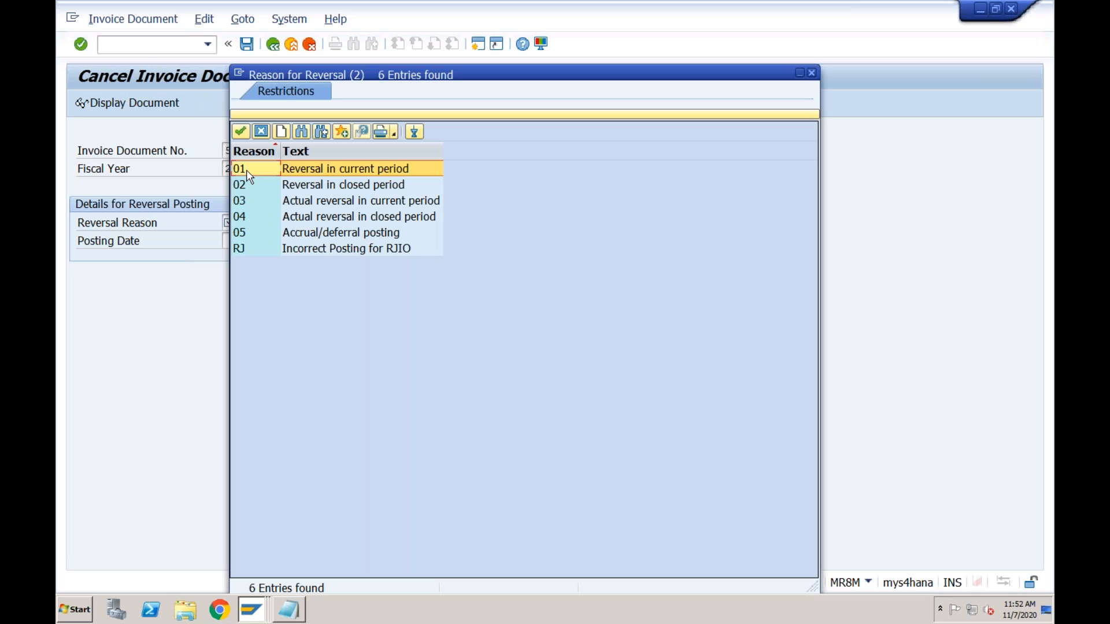
double_click(249, 169)
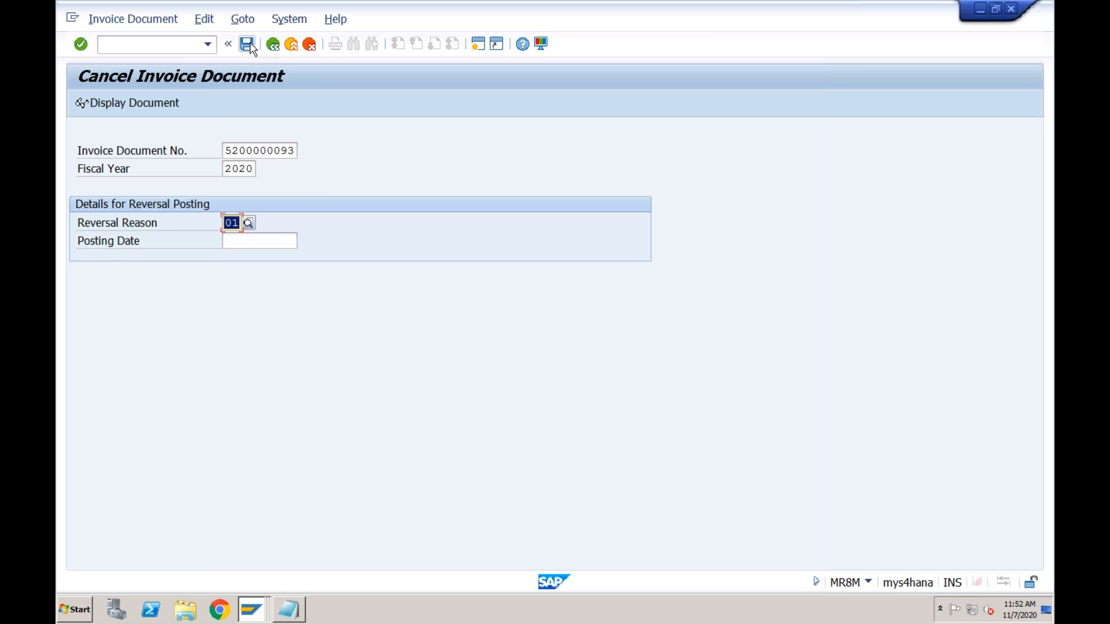
left_click(252, 46)
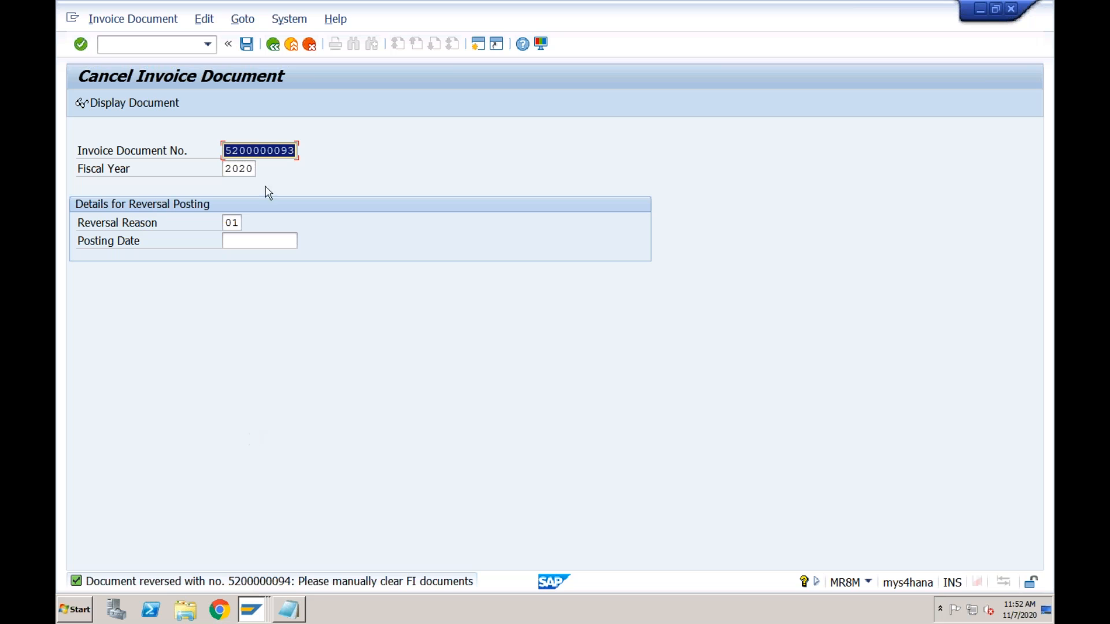
Go to ME23N with /nme23n and review the invoice and reversal amounts in the Travel FW Order's purchase order history
left_click(207, 46)
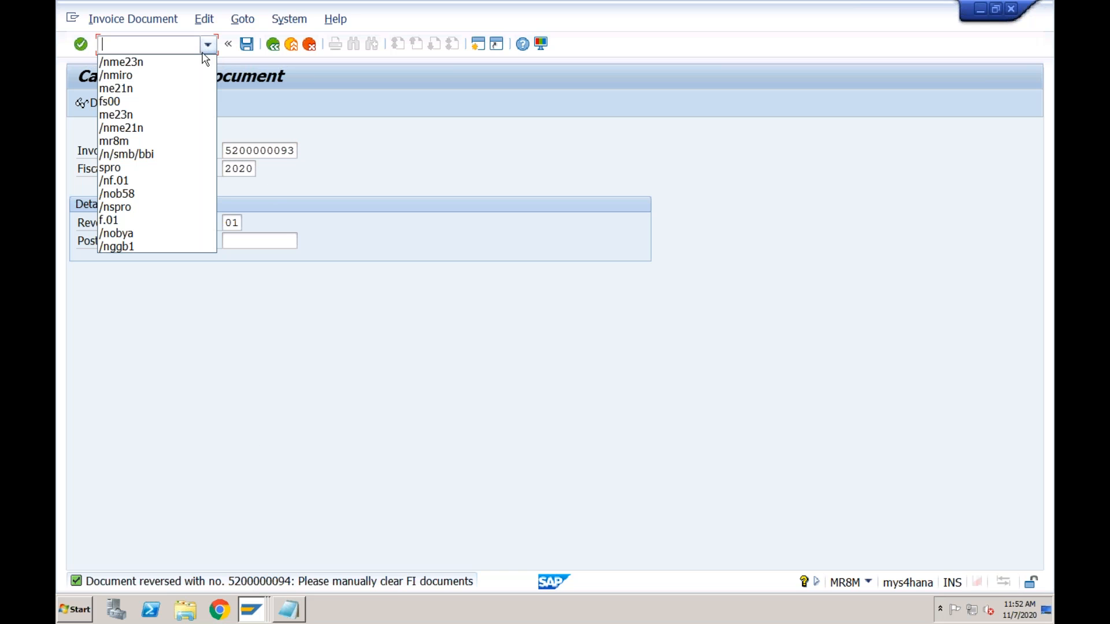
left_click(172, 111)
key("Left")
key("Left")
key("Left")
key("Left")
key("Left")
type("/n")
key("Return")
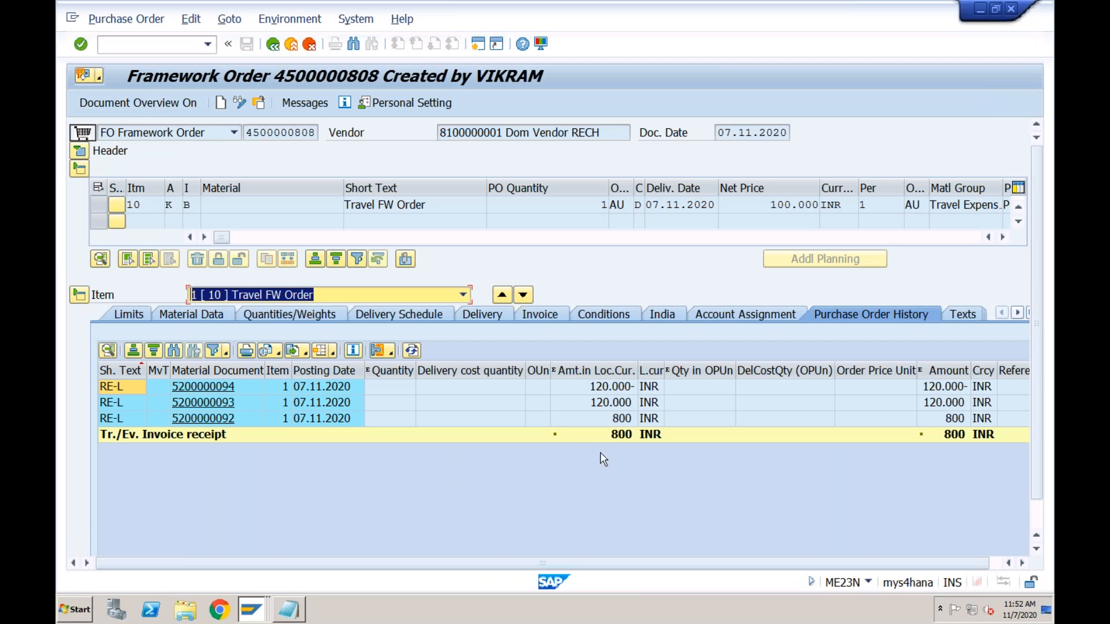
left_click(628, 404)
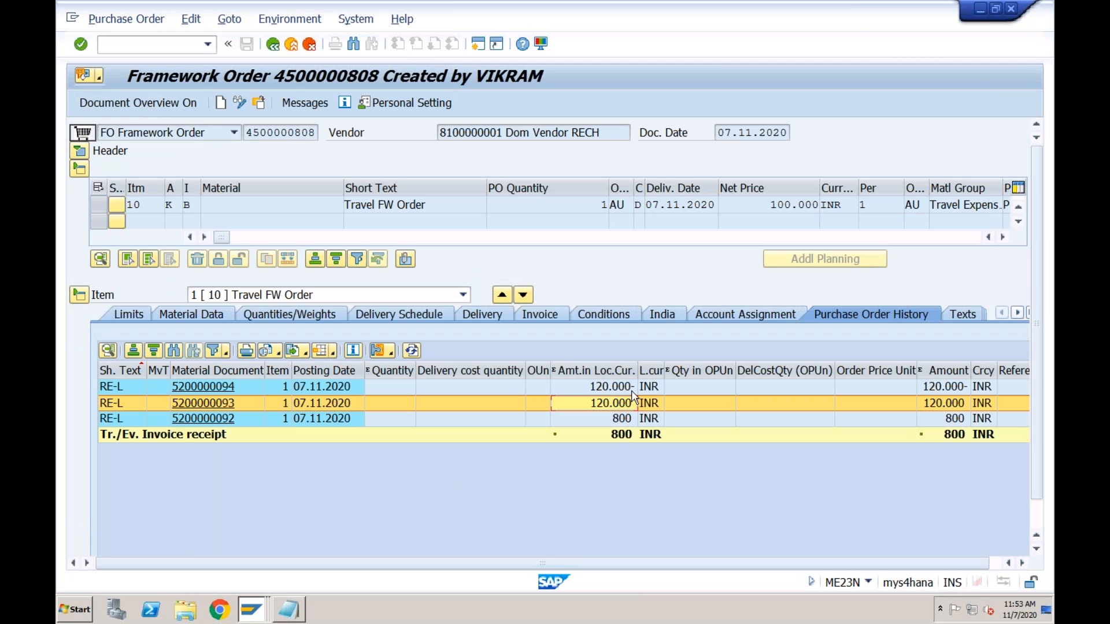
left_click(625, 437)
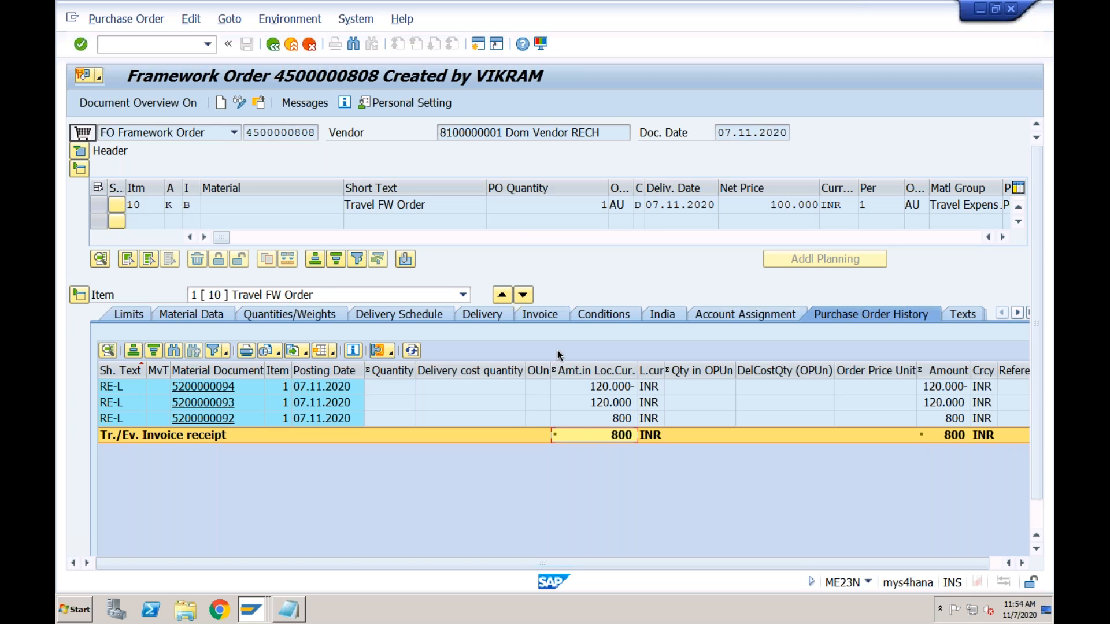
Display the INV2 invoice from the purchase order history and check the vendor and Travel Expense lines of its accounting document
left_click(488, 133)
left_click(223, 403)
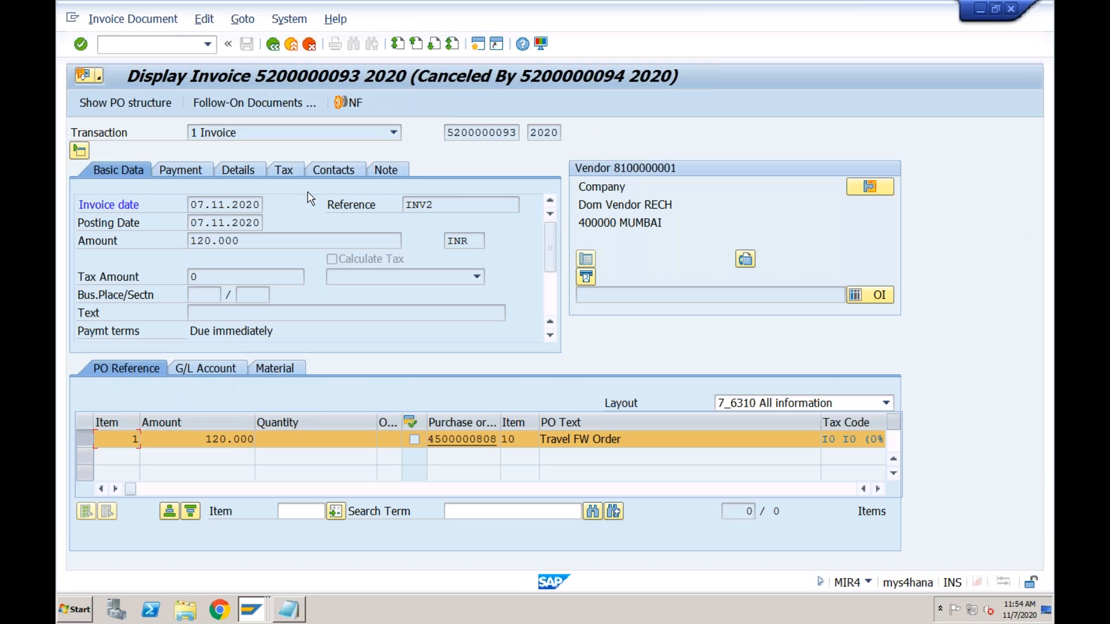
left_click(285, 104)
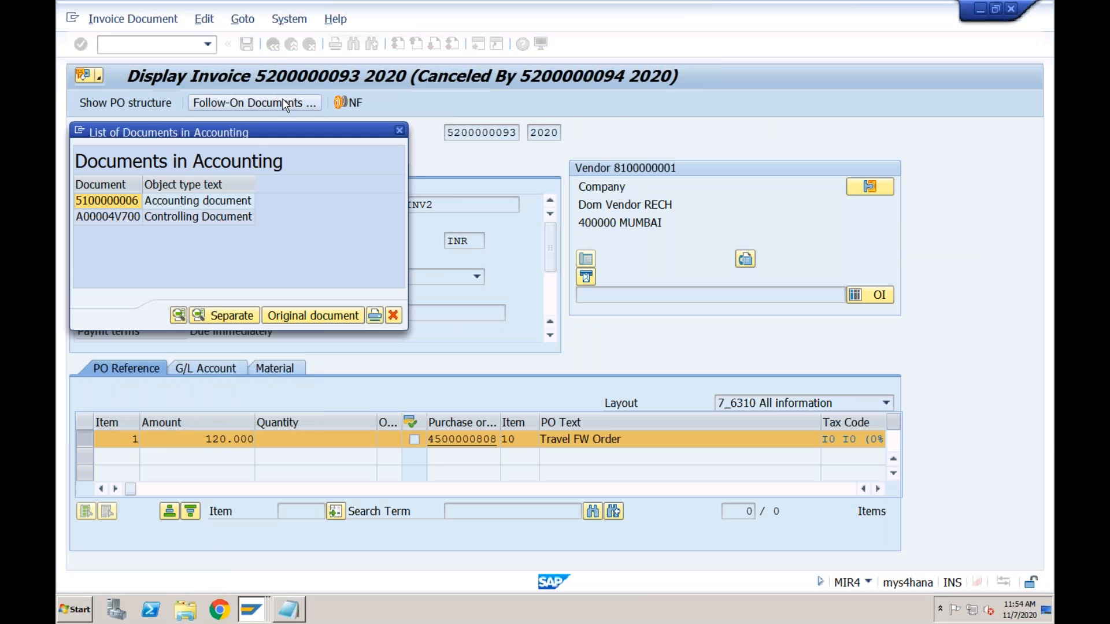
left_click(174, 203)
double_click(173, 203)
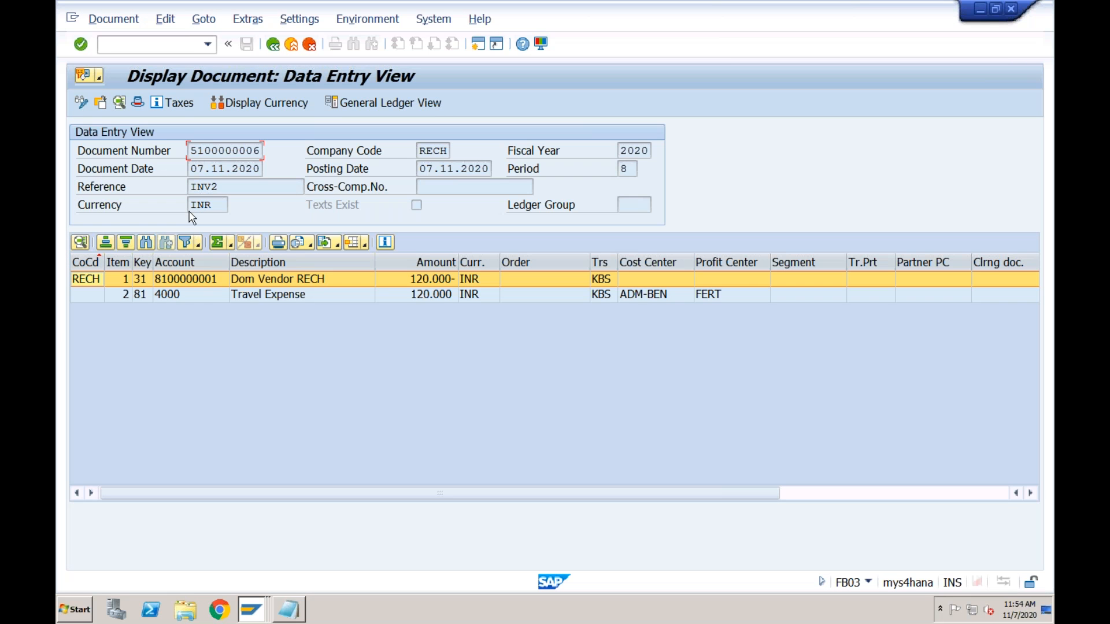
left_click(296, 297)
left_click(311, 280)
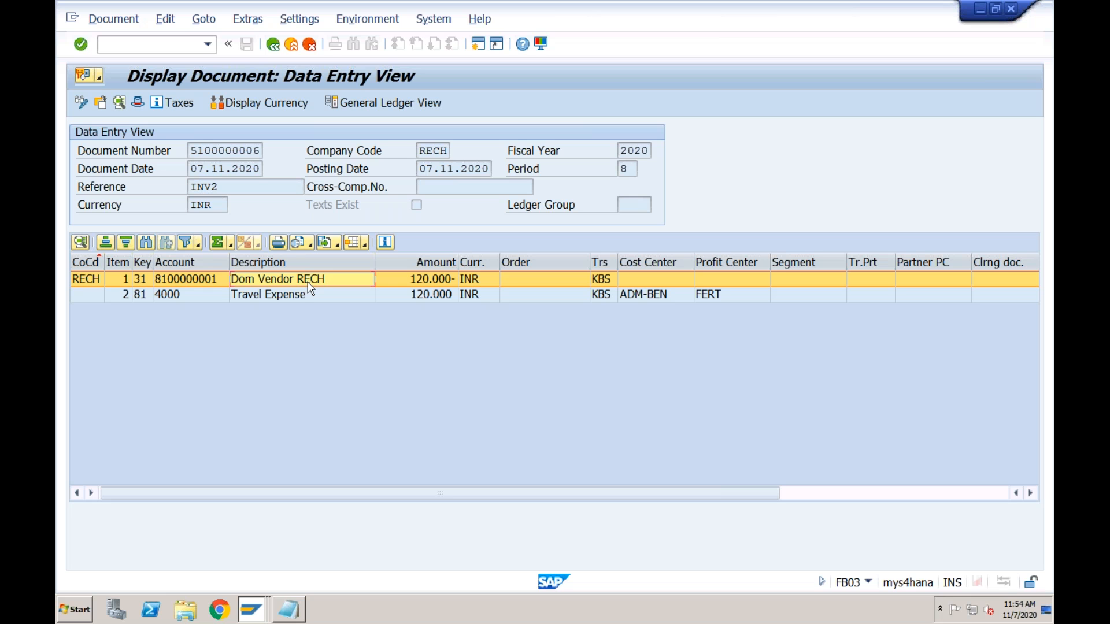
left_click(273, 44)
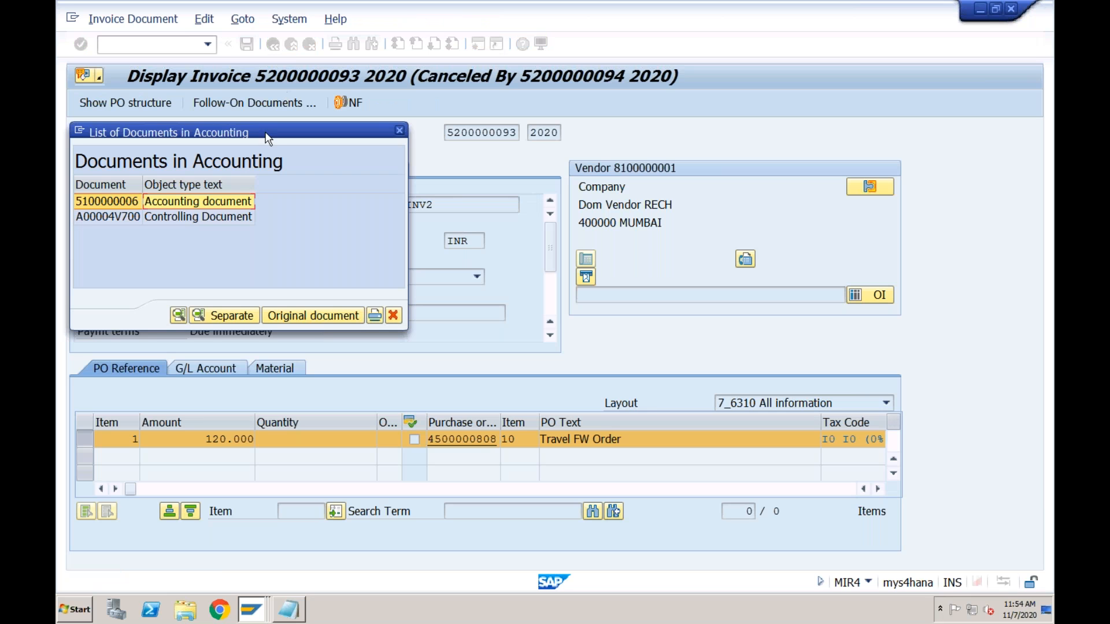
Display the INV2 invoice's controlling document, expand its cost center line, and close the list of accounting documents
double_click(181, 218)
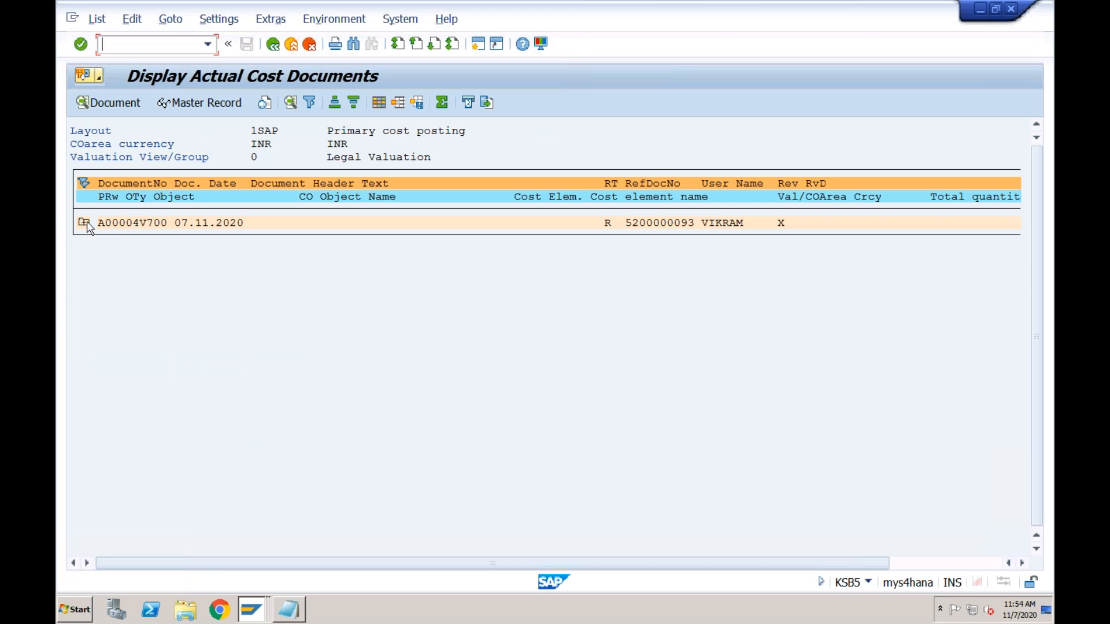
left_click(83, 223)
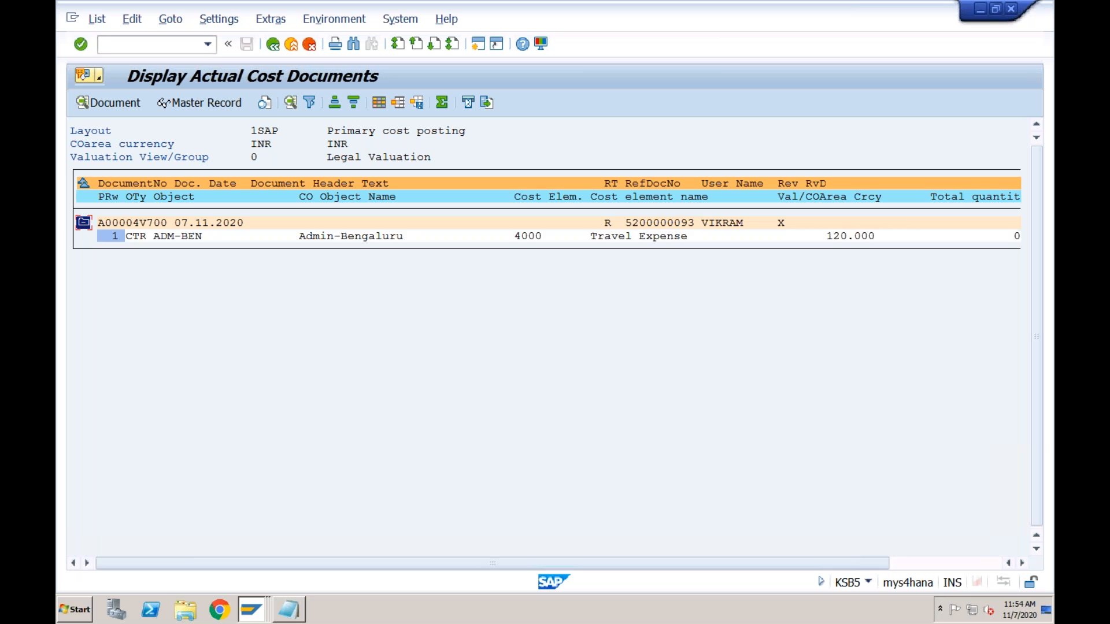
left_click(171, 237)
left_click(274, 45)
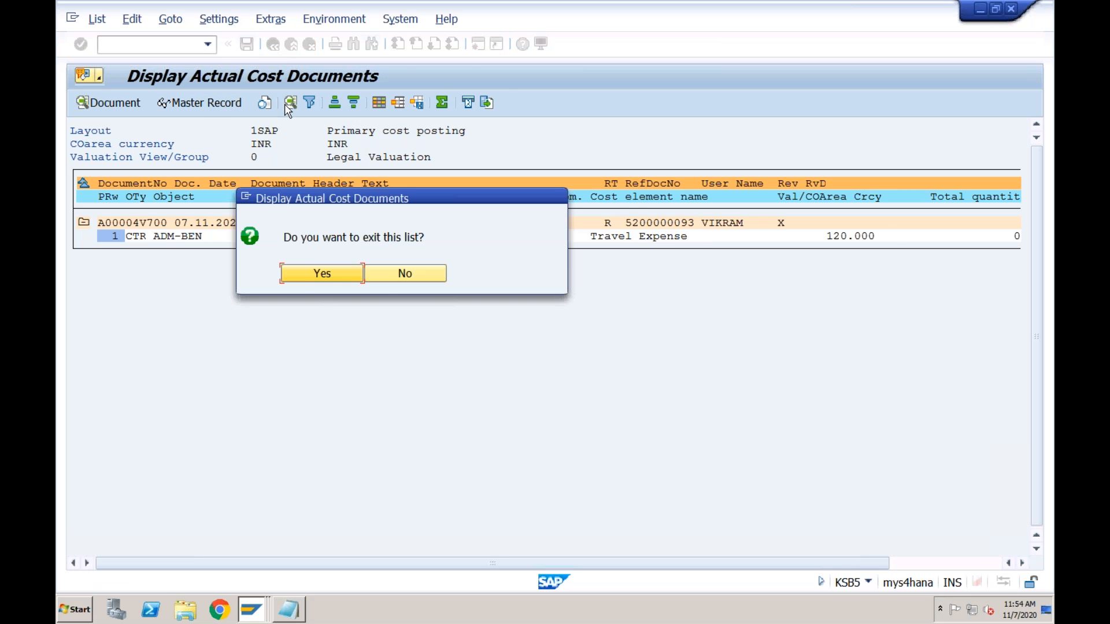
left_click(303, 277)
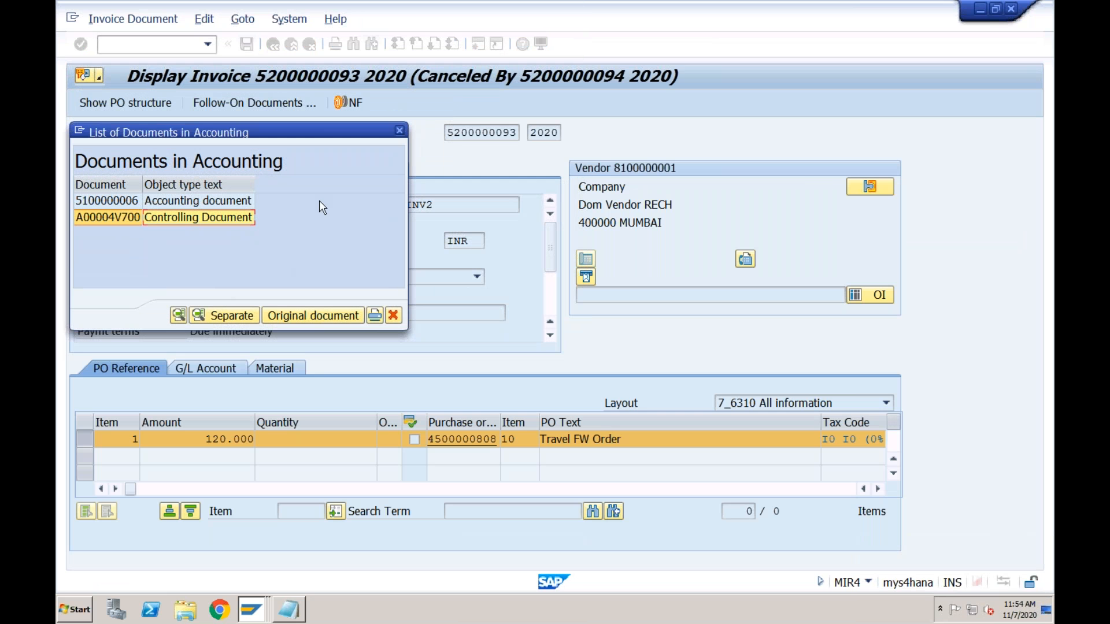
left_click(399, 130)
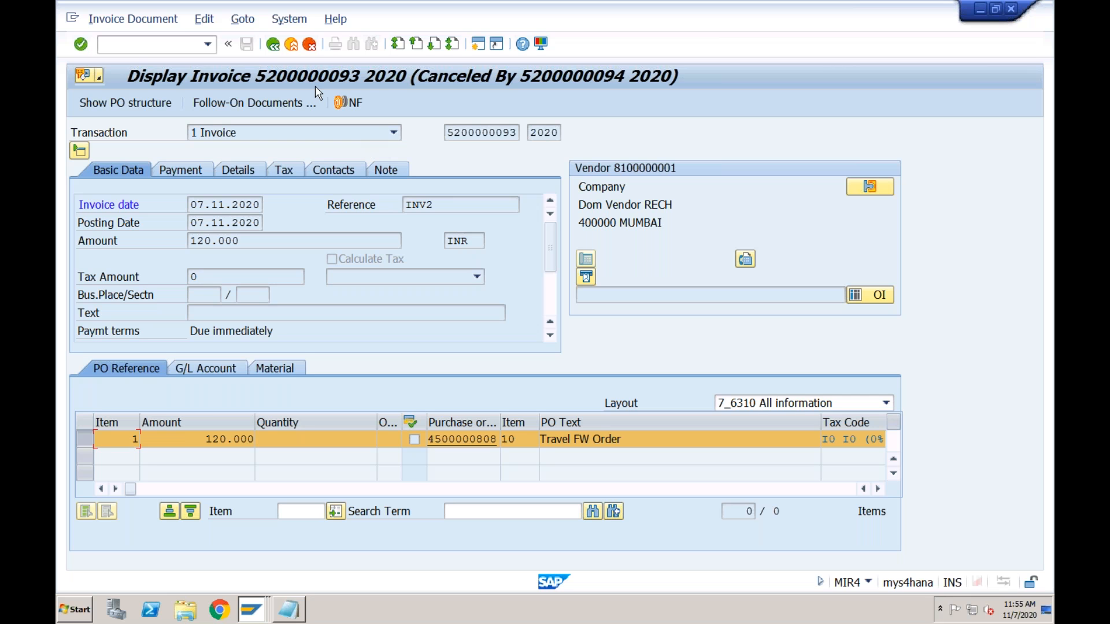
Leave the invoice and the framework order, and collapse the Logistics folder in SAP Easy Access
left_click(292, 47)
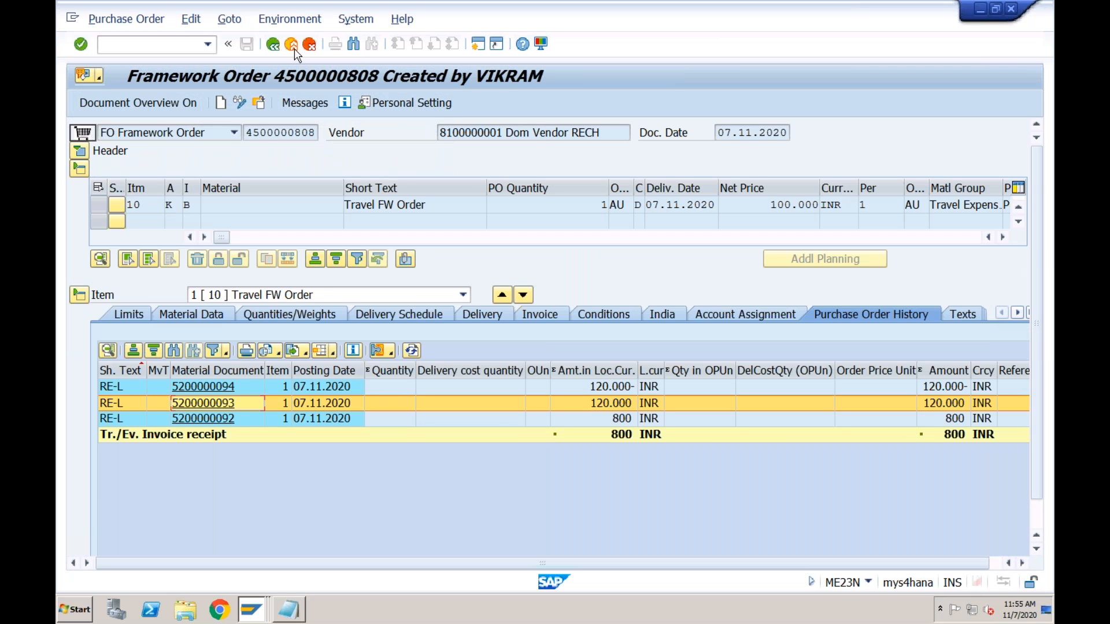
left_click(292, 46)
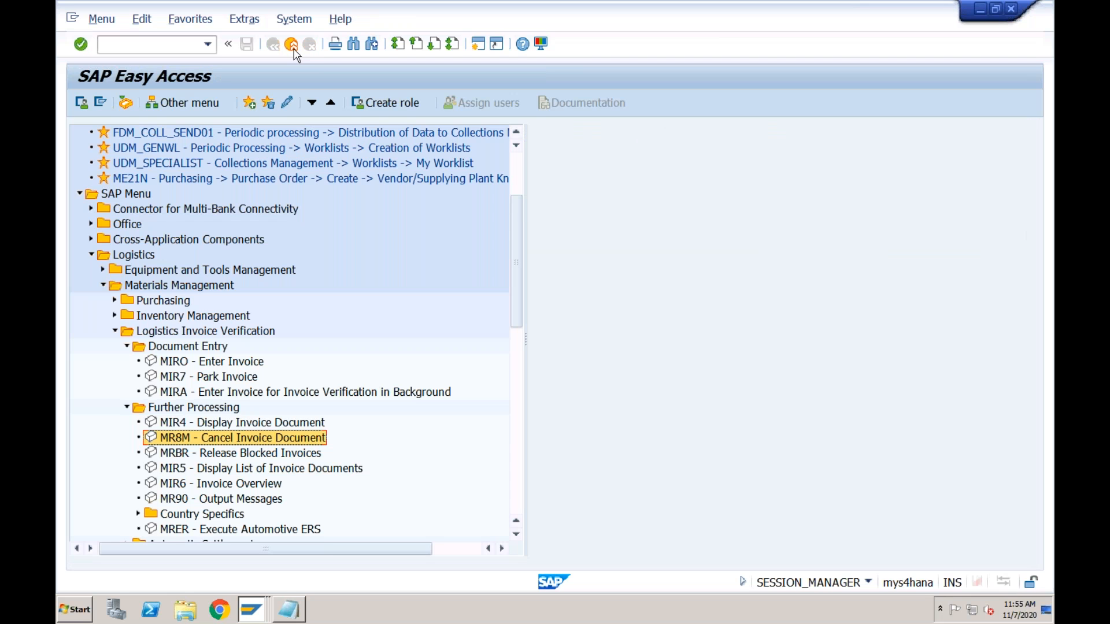
left_click(91, 255)
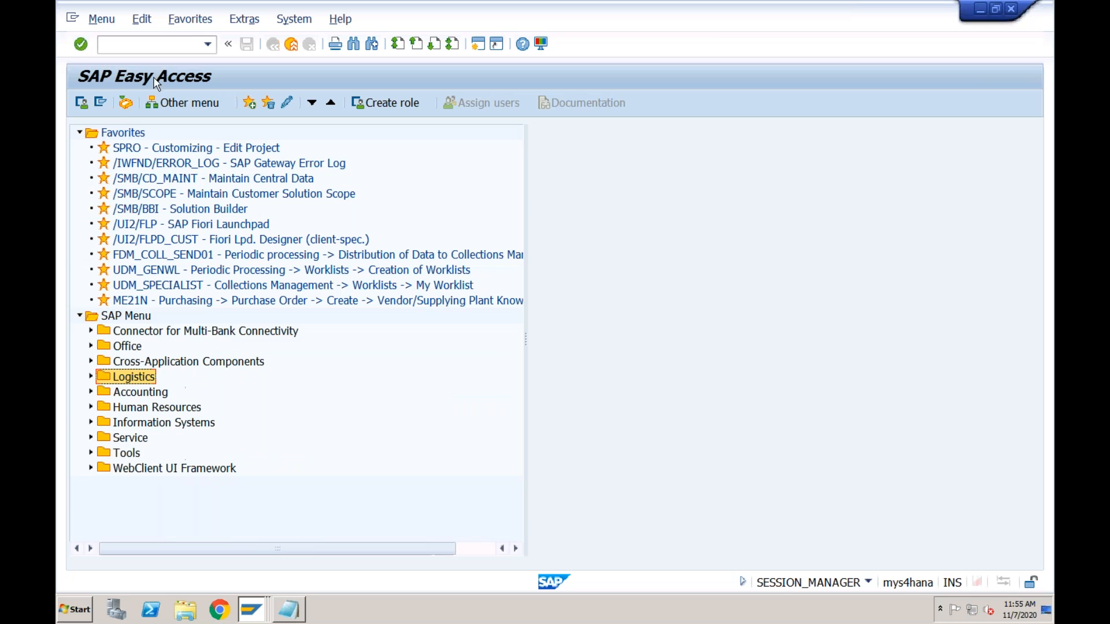
Switch to the other SAP session, look over the available item detail tabs of its framework order, and exit the order
left_click(252, 610)
left_click(256, 542)
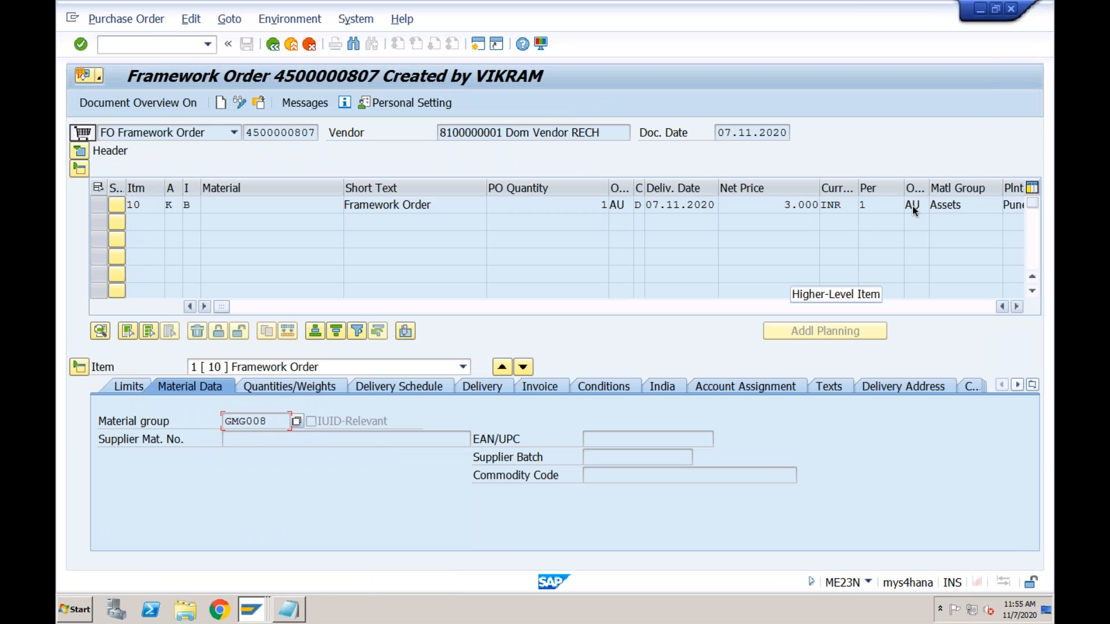
left_click(1032, 386)
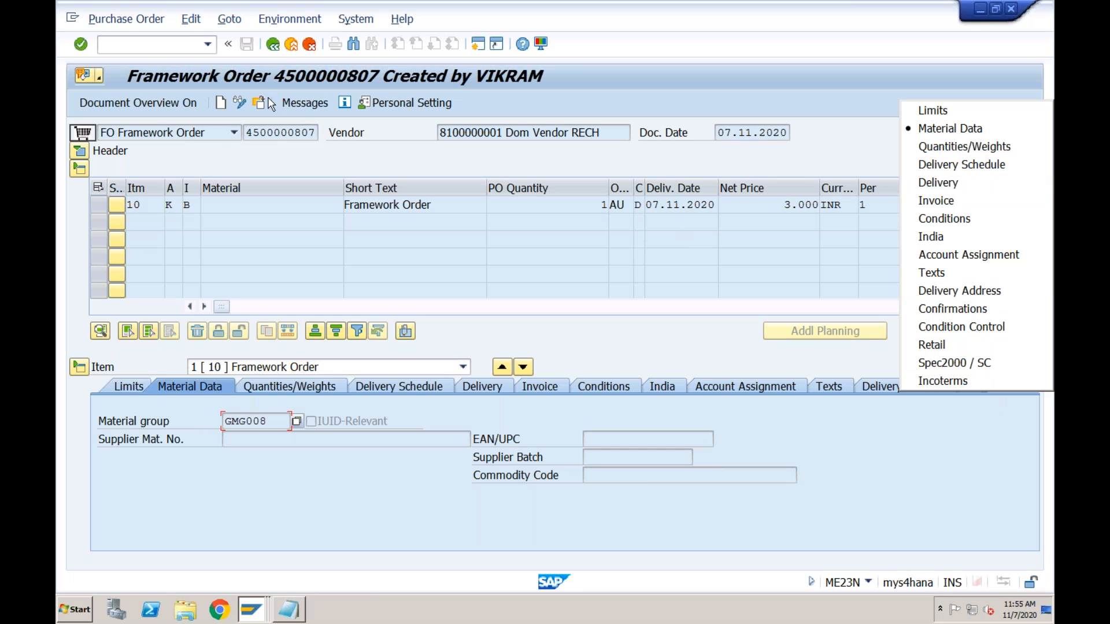
left_click(274, 50)
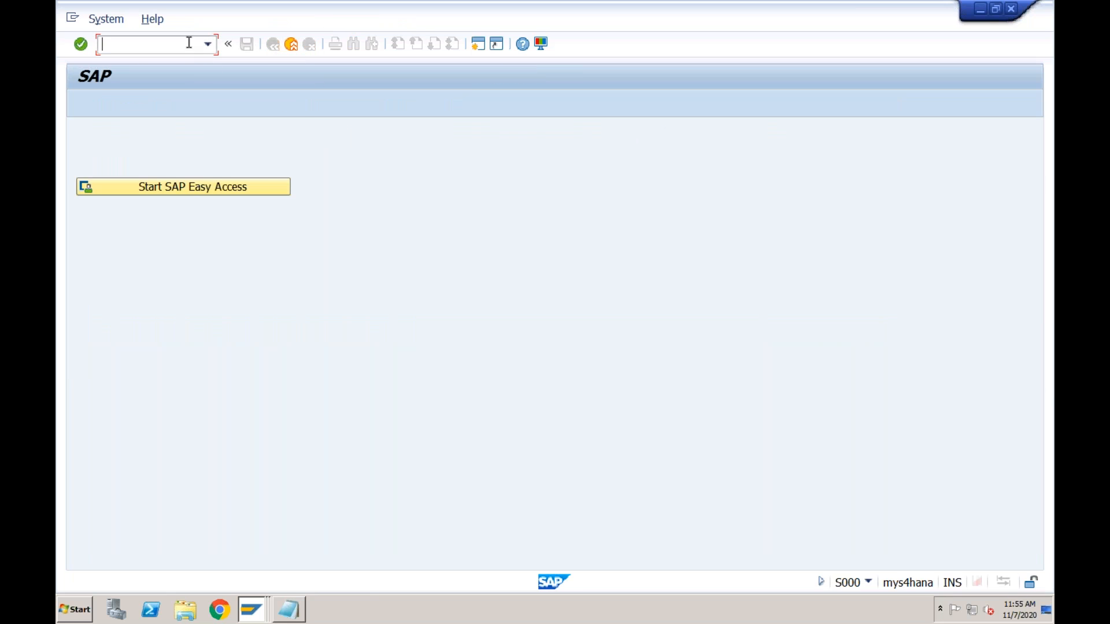
Display the Travel FW Order in ME23N, view the INV2 invoice from its purchase order history, and return to the order
type("me23n")
key("Return")
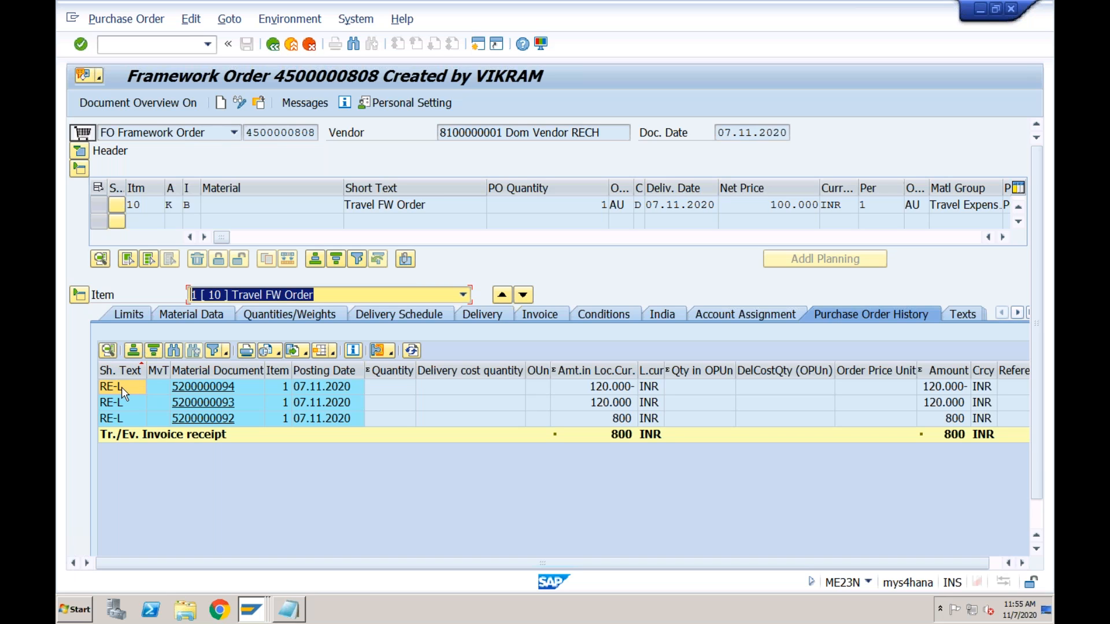
left_click(197, 404)
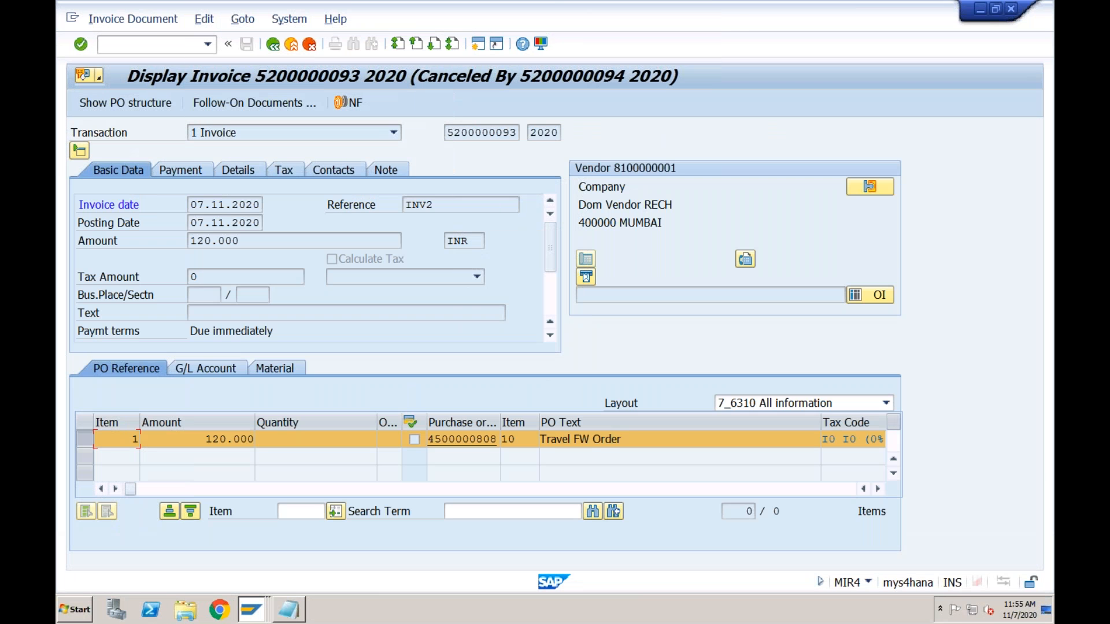
left_click(278, 50)
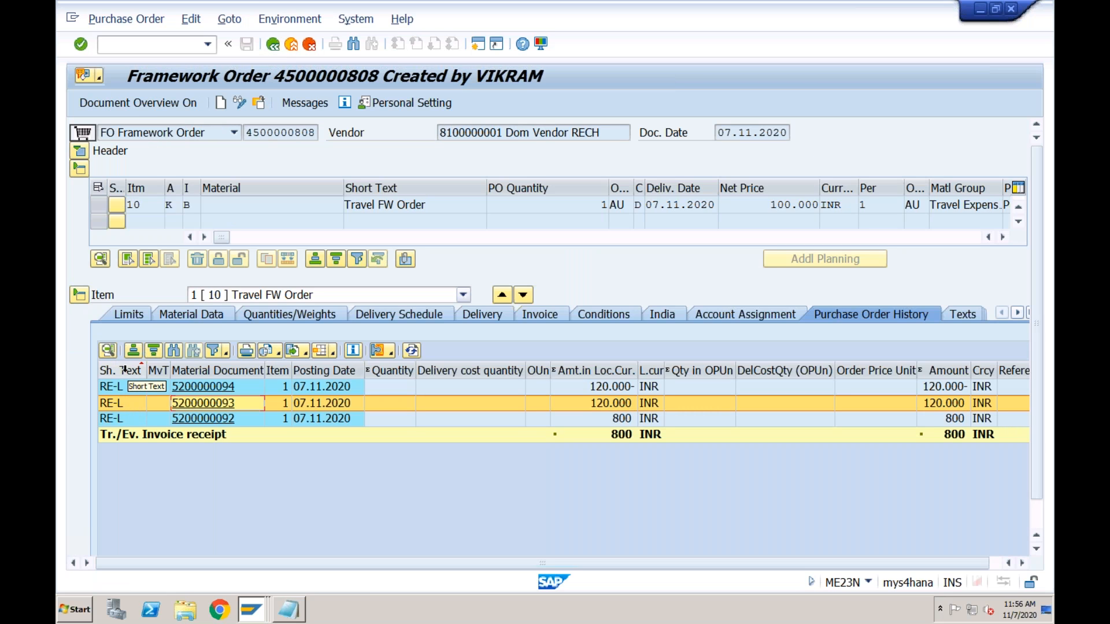
Open the INV2 invoice's accounting document from its follow-on documents, check the document type in the document header, and close the header
left_click(195, 405)
left_click(249, 103)
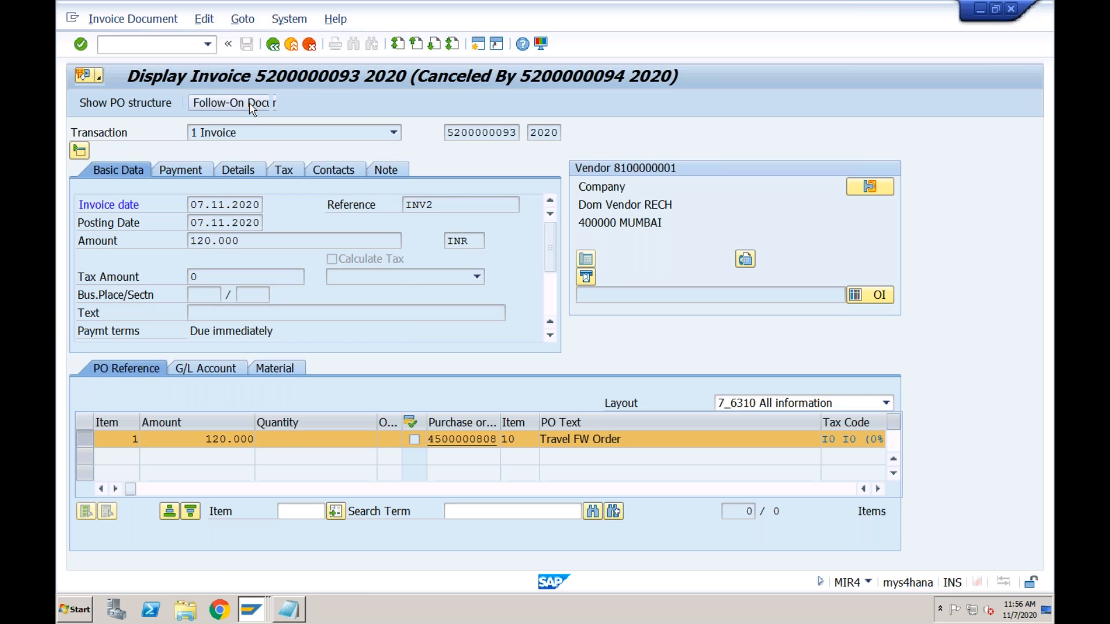
left_click(173, 206)
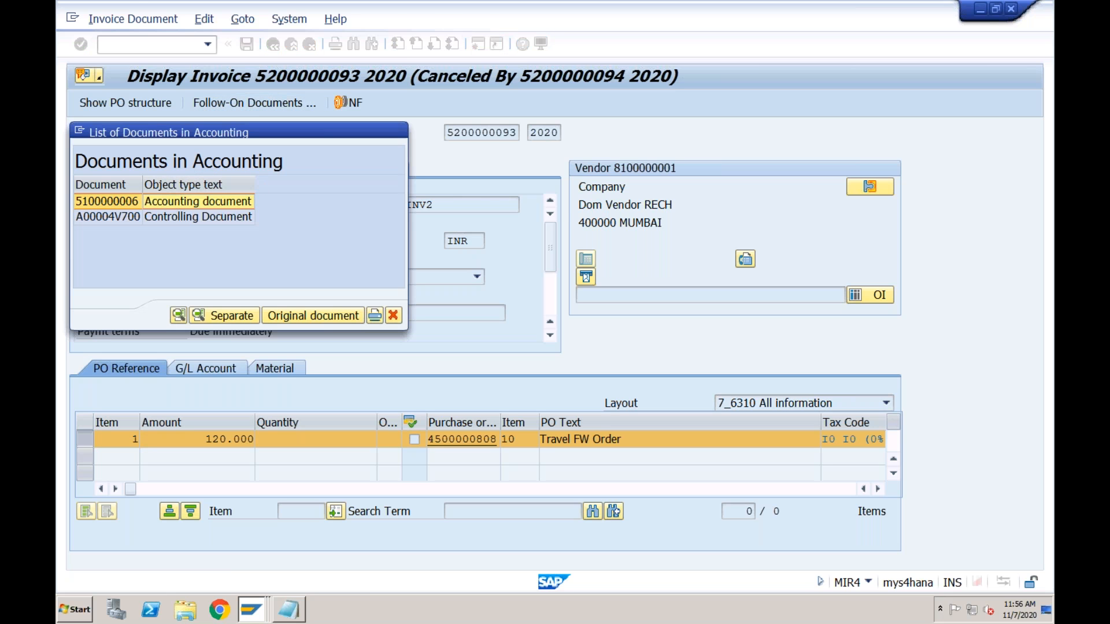
double_click(172, 206)
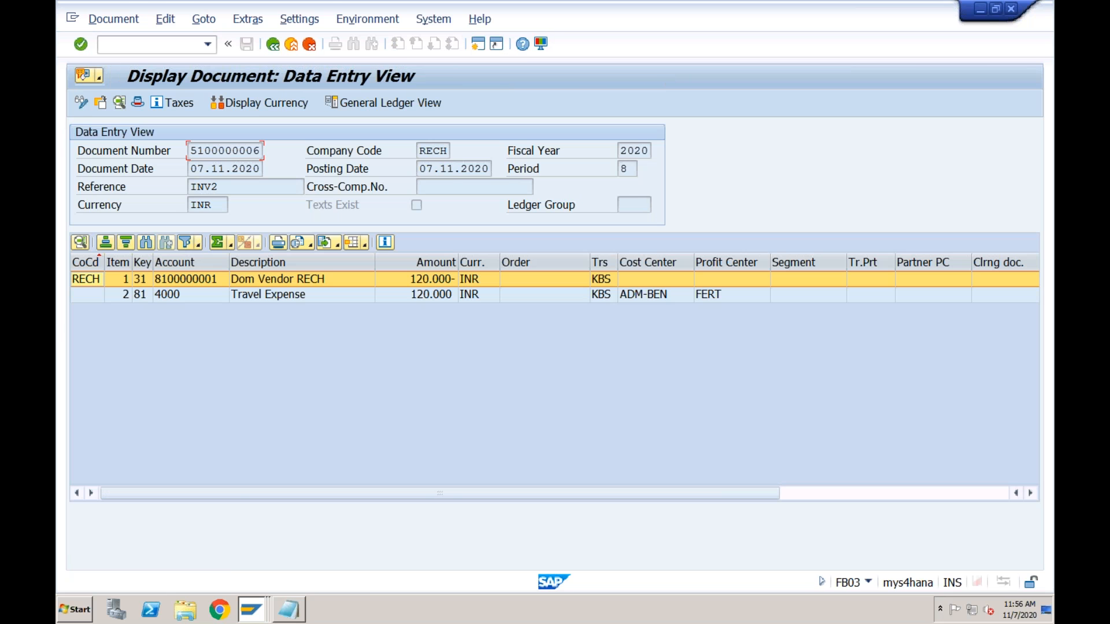
left_click(139, 104)
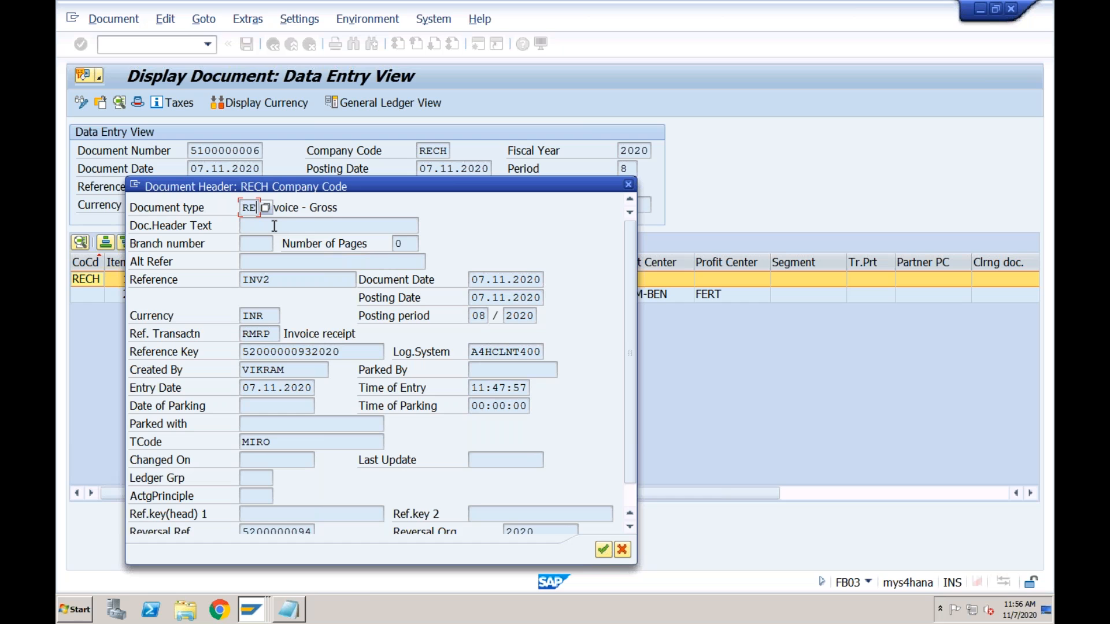
left_click(312, 225)
double_click(255, 210)
left_click(628, 185)
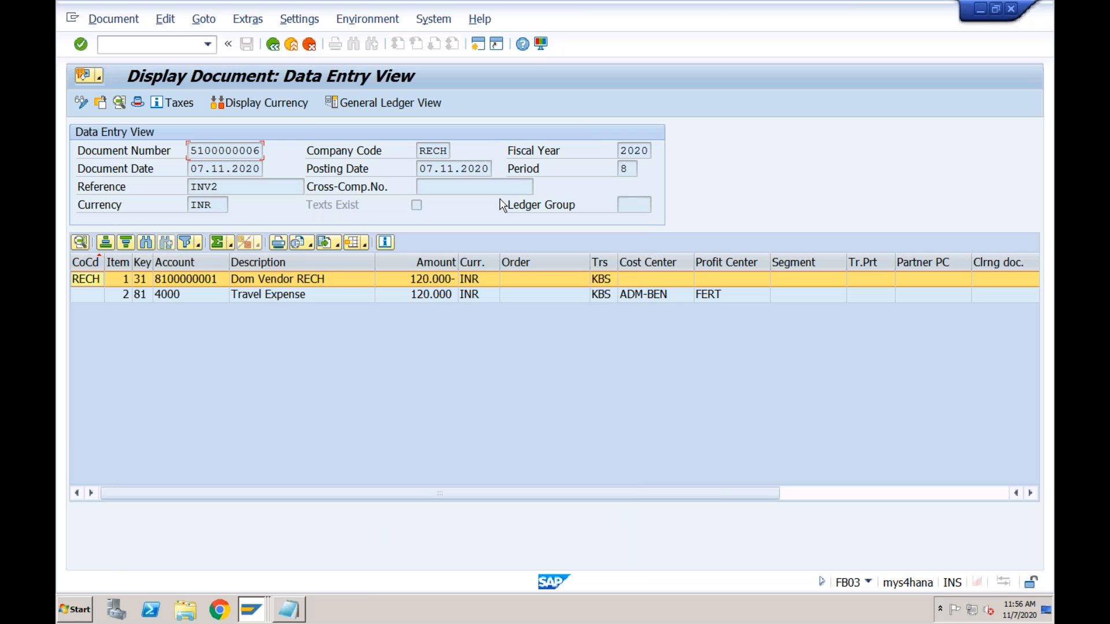